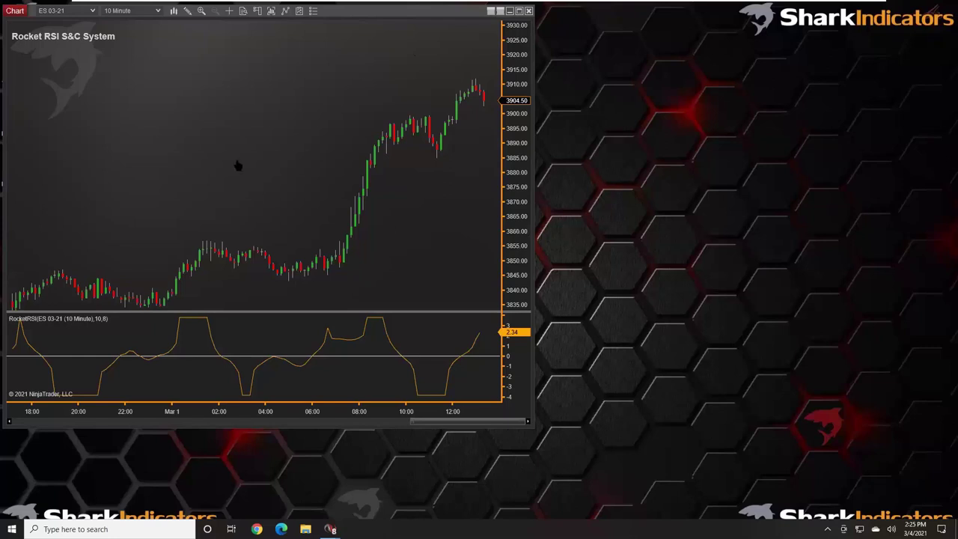
Add the SharkIndicators BloodHound Partner Ultimate indicator to the ES 03-21 chart with its default settings
right_click(245, 156)
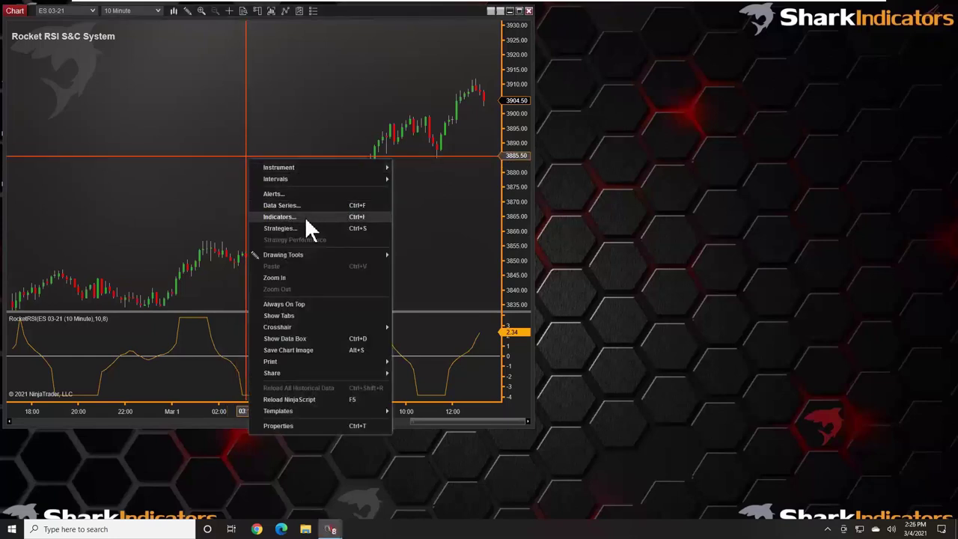
click(305, 217)
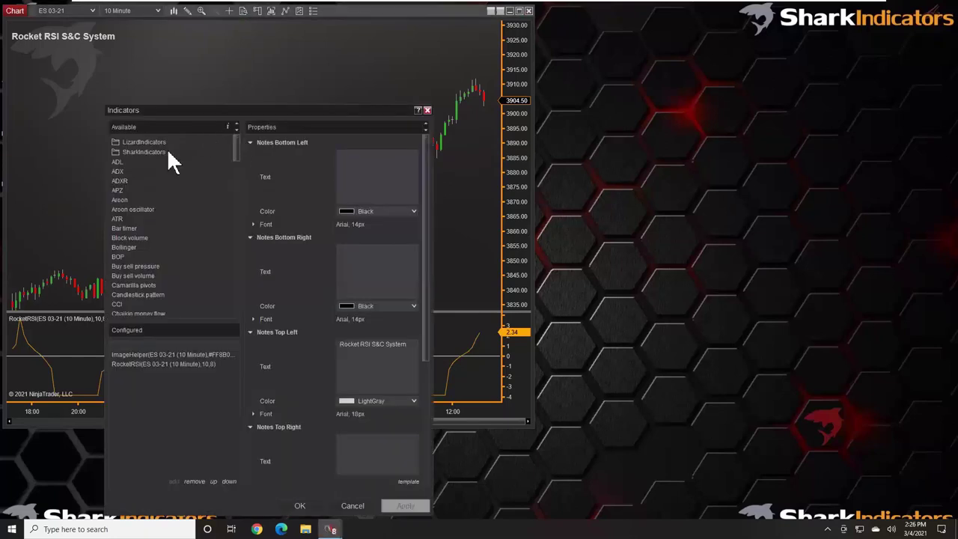
click(165, 152)
double_click(167, 173)
drag(257, 111, 345, 65)
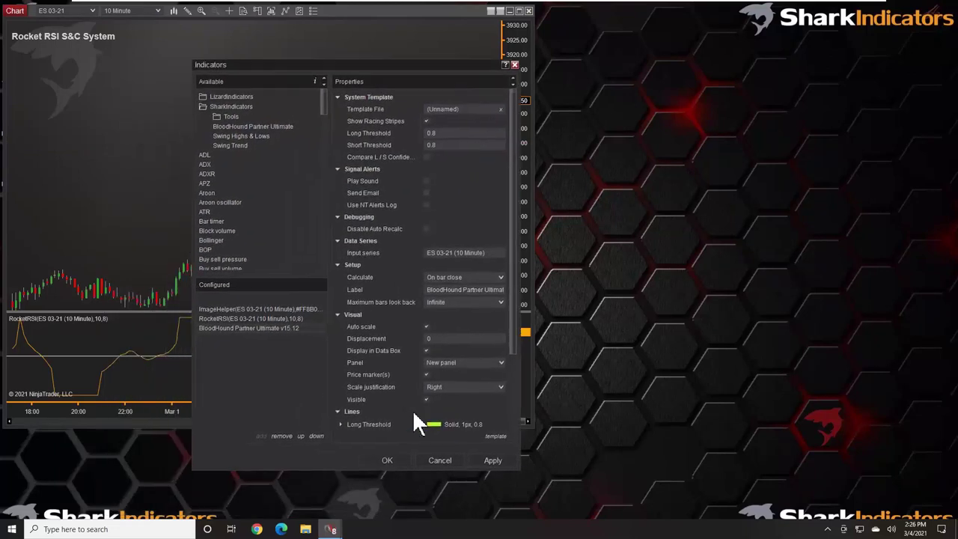
click(387, 460)
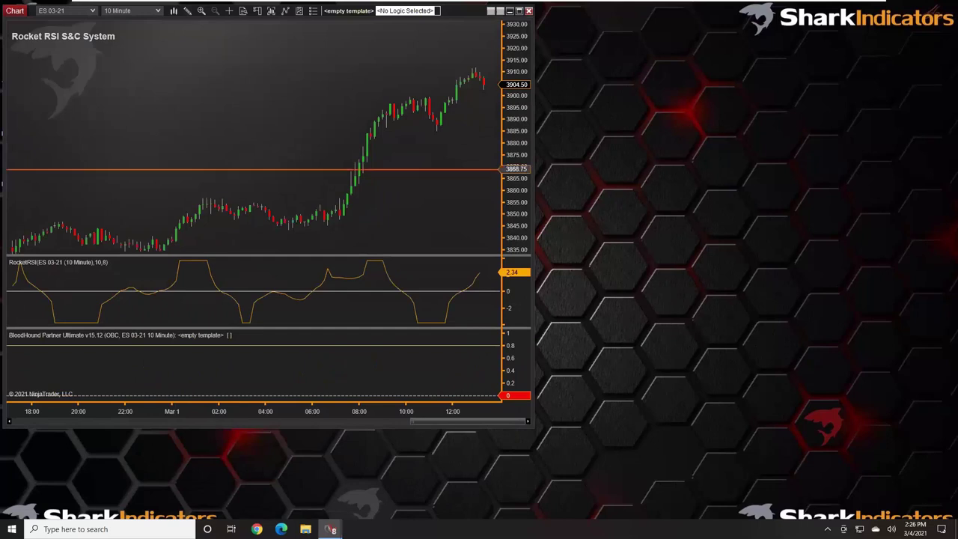
Open the BloodHound editor for the chart's empty template, then position and narrow its window beside the chart
click(353, 11)
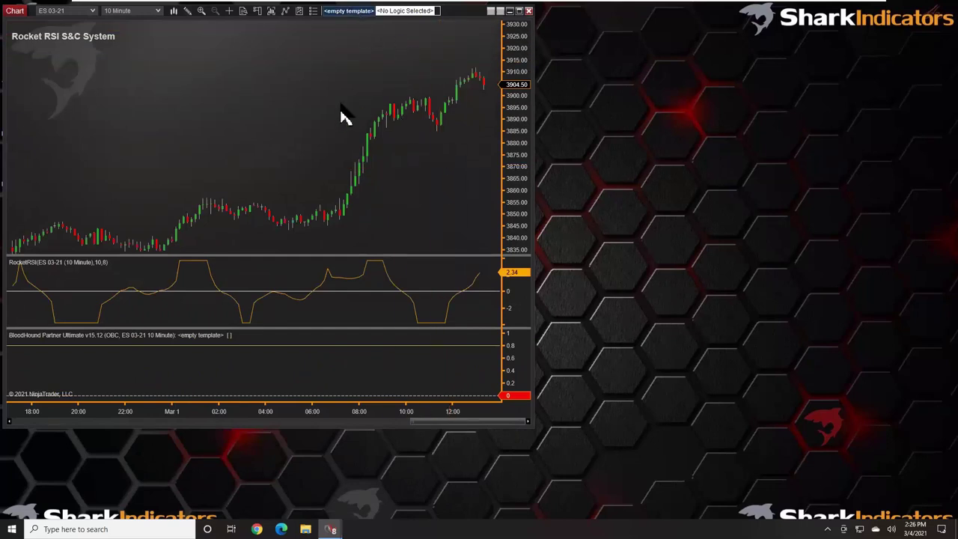
drag(378, 52, 588, 13)
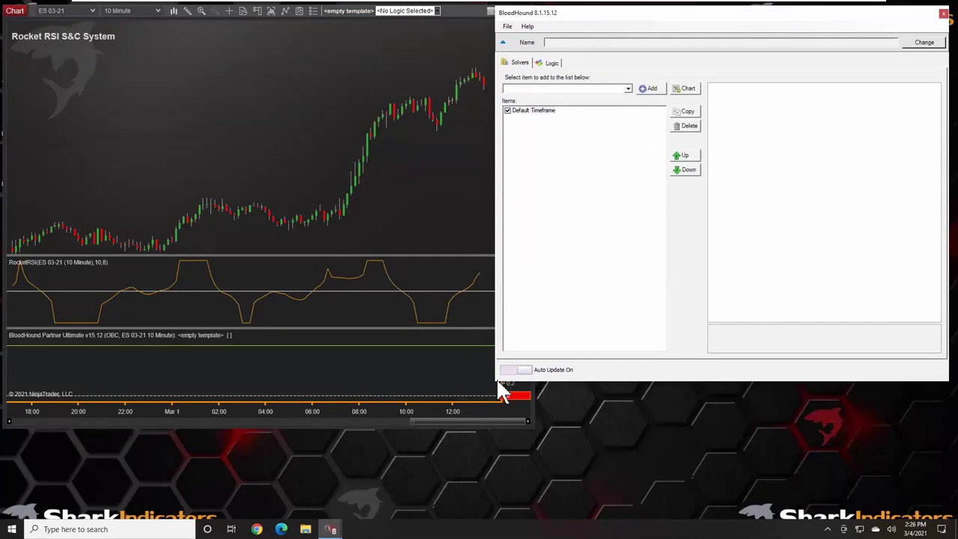
drag(492, 387, 584, 371)
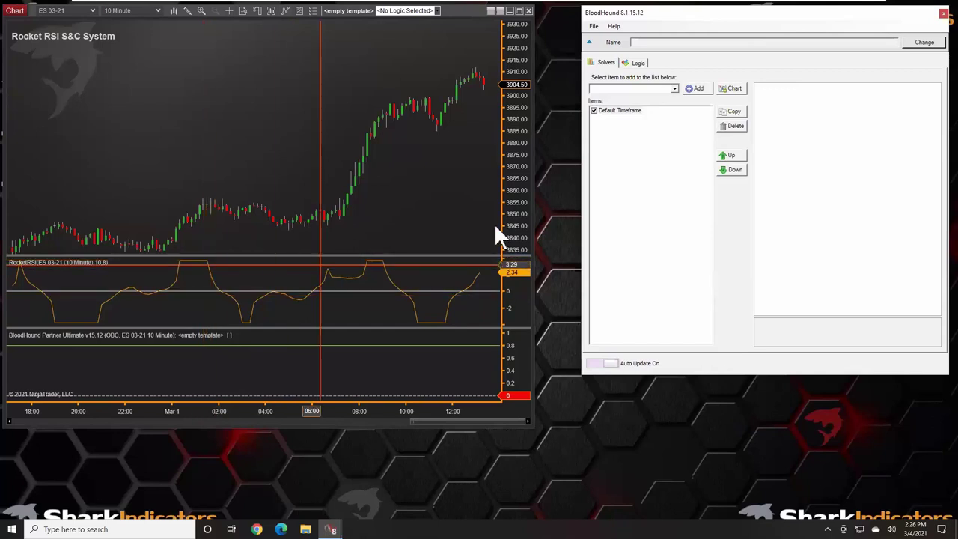
Create a new logic and add an Indicator Threshold solver node connected to the Result node
click(638, 64)
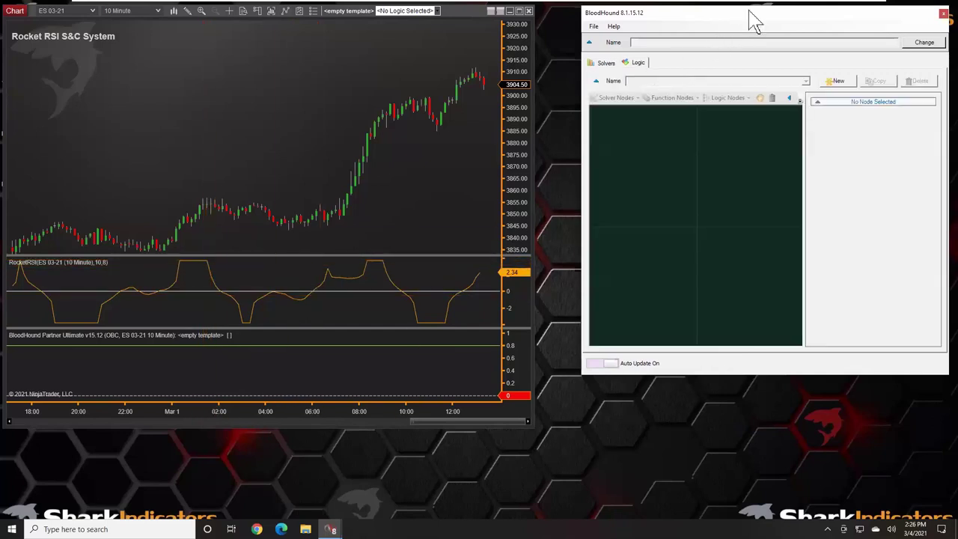
drag(749, 11, 709, 21)
click(795, 93)
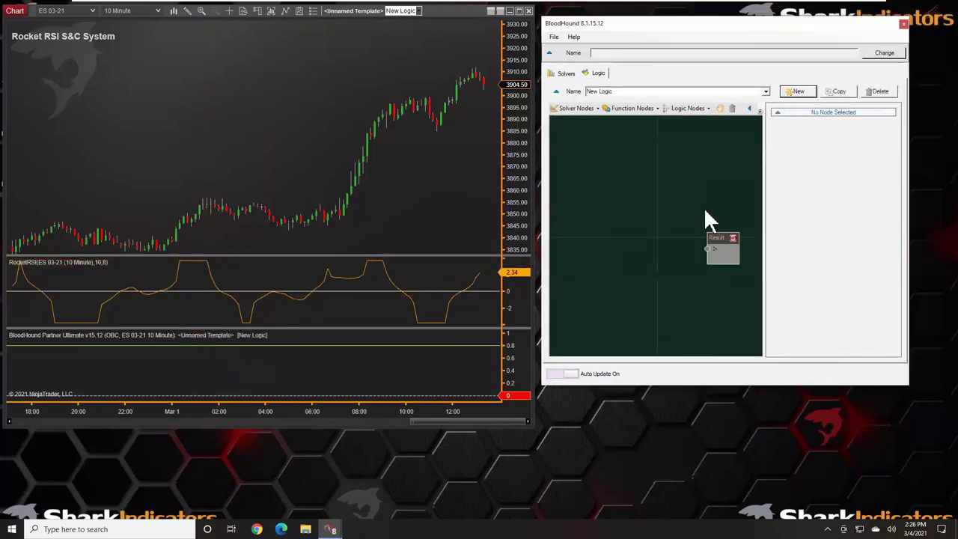
click(576, 108)
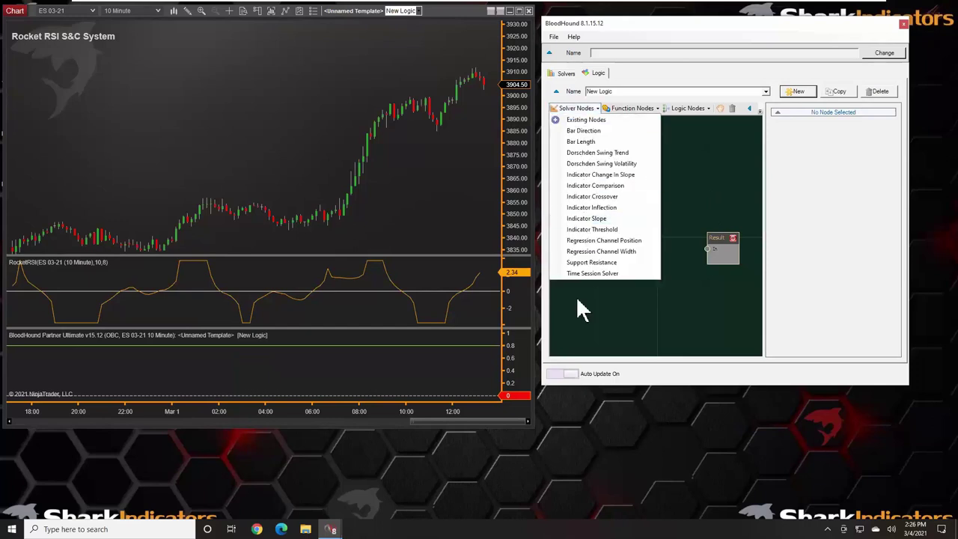
click(615, 229)
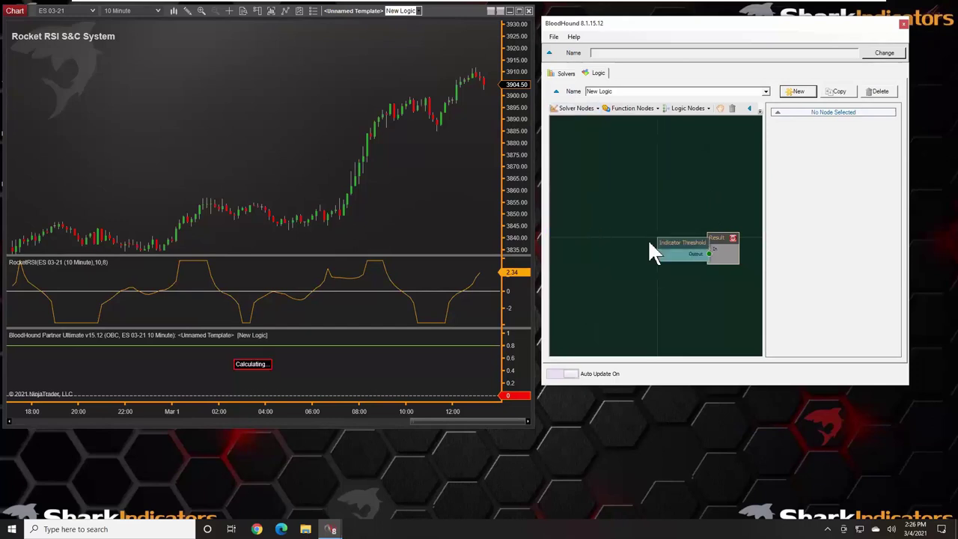
click(642, 253)
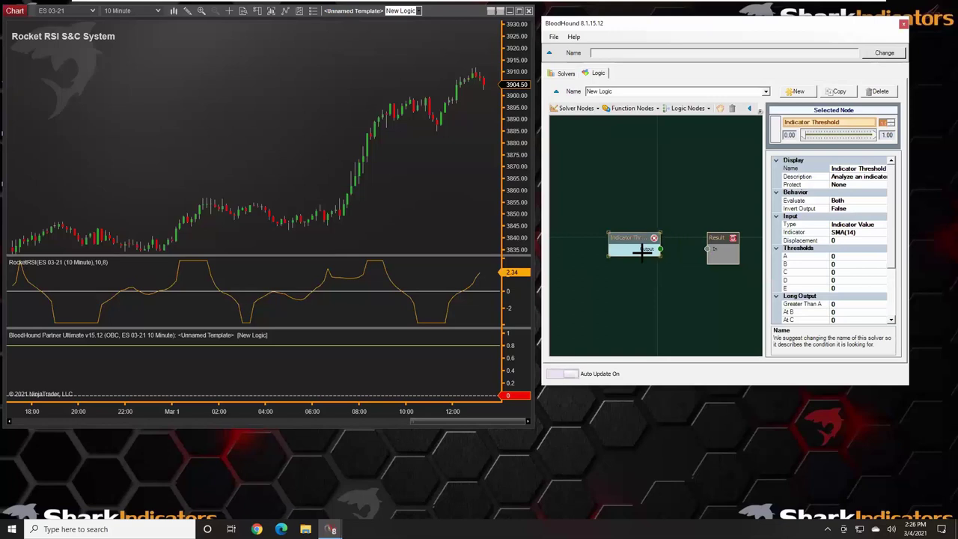
Set the Indicator Threshold node's indicator to RocketRSI with RSILength 10 and SmoothLength 8, and move the node away from Result
click(869, 232)
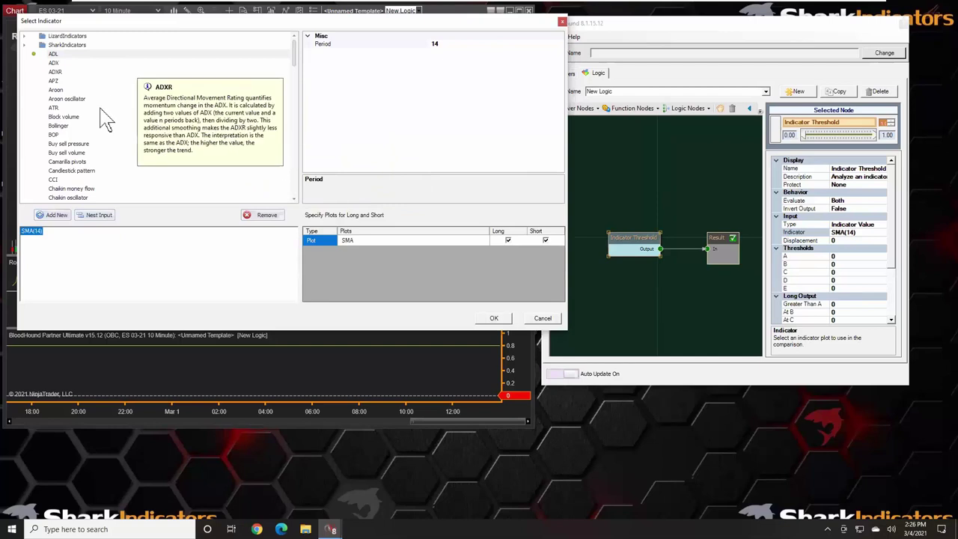
drag(295, 57, 292, 150)
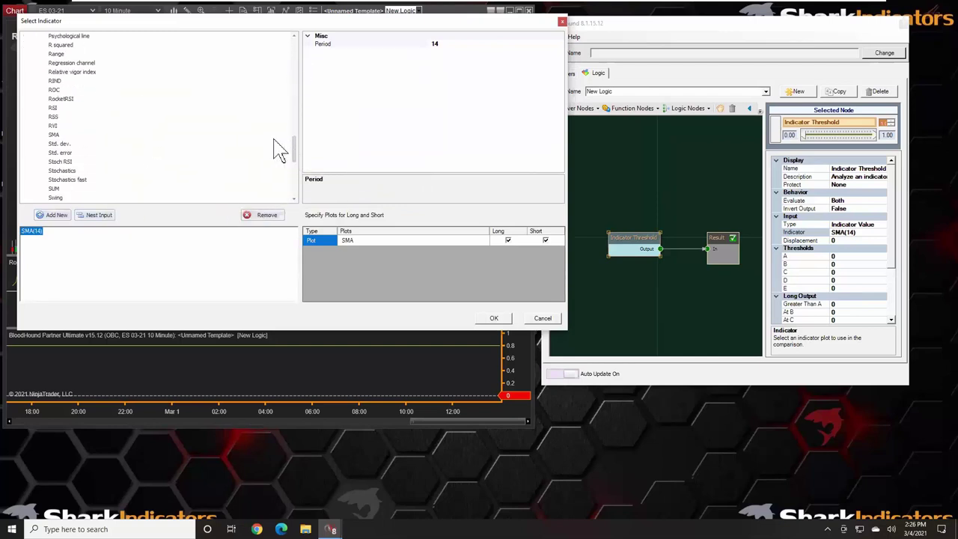
click(69, 99)
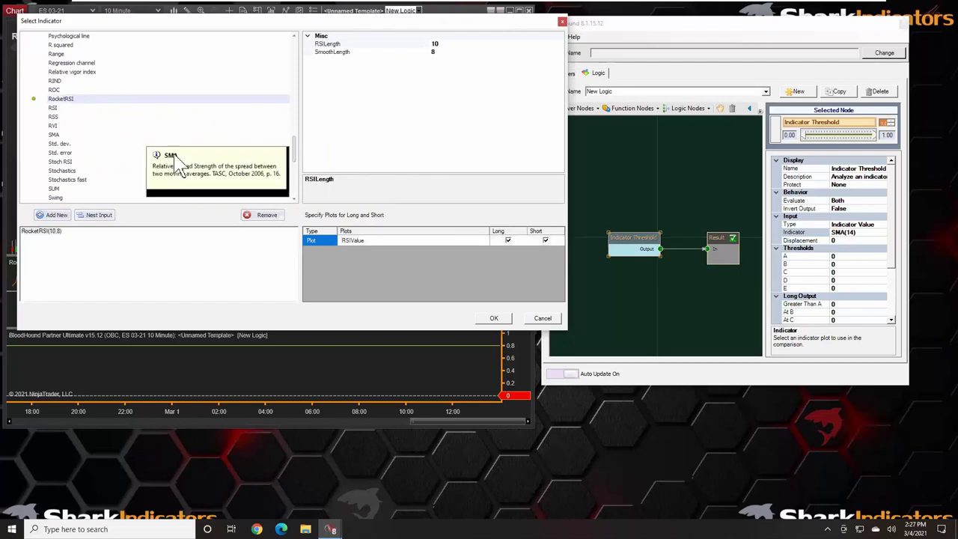
click(494, 319)
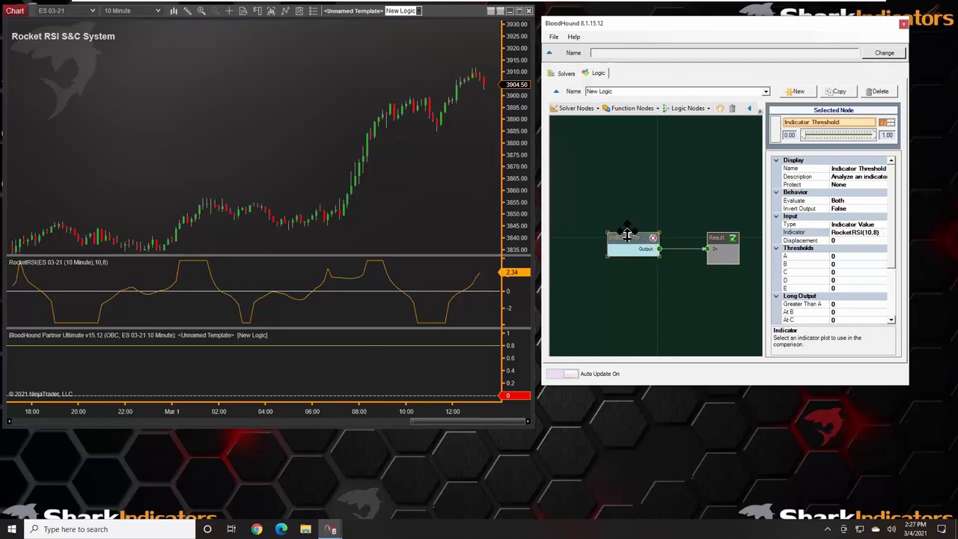
drag(627, 235, 607, 227)
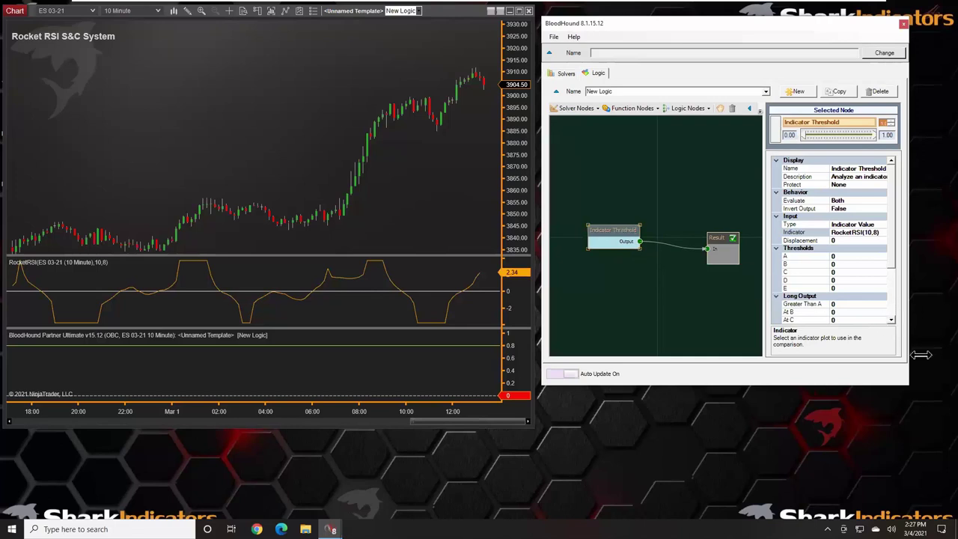
Set the node's thresholds A and B to 3.7 and thresholds D and E to -3.7
drag(891, 247, 891, 280)
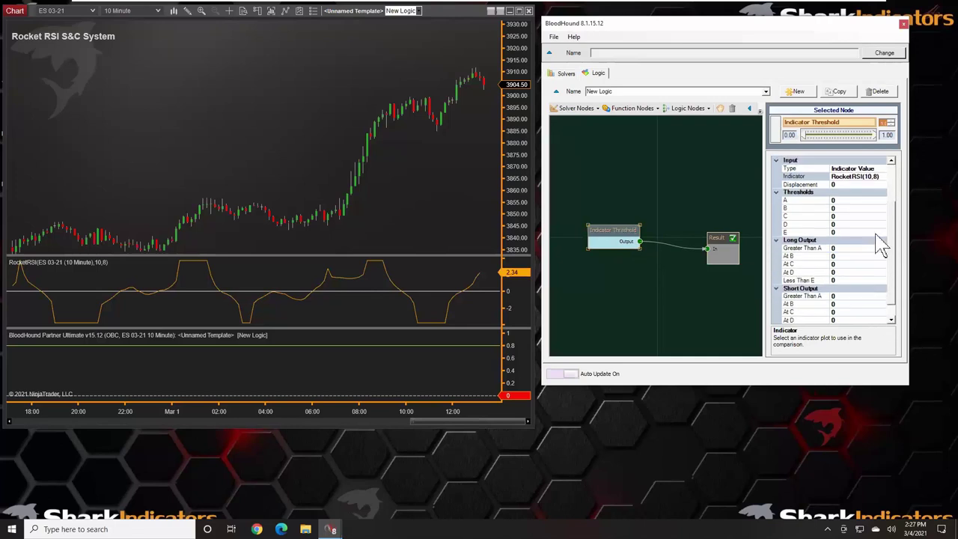
click(844, 203)
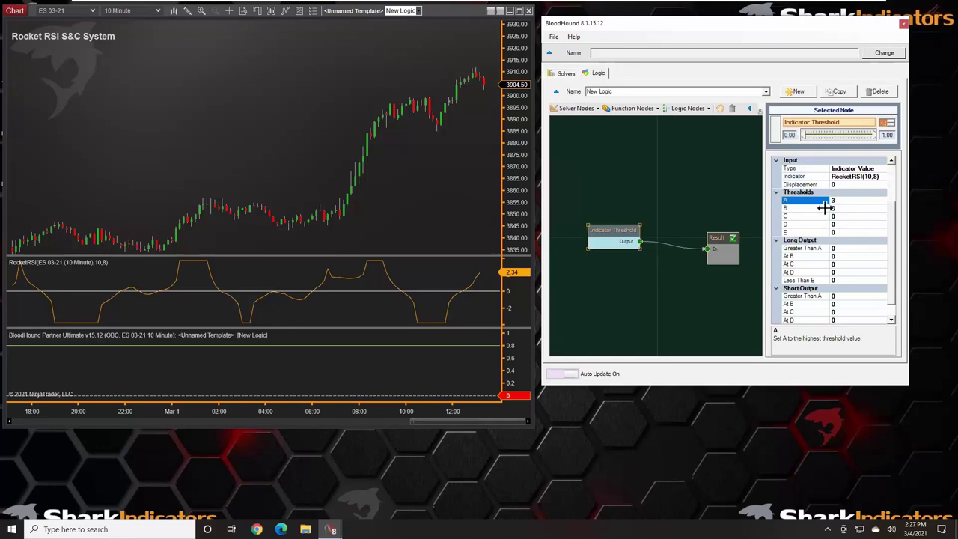
click(846, 209)
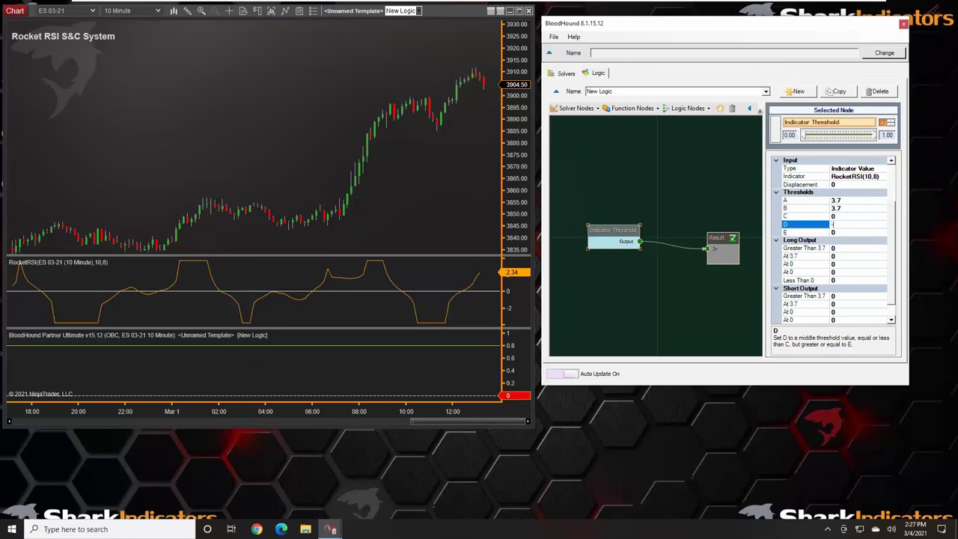
click(810, 232)
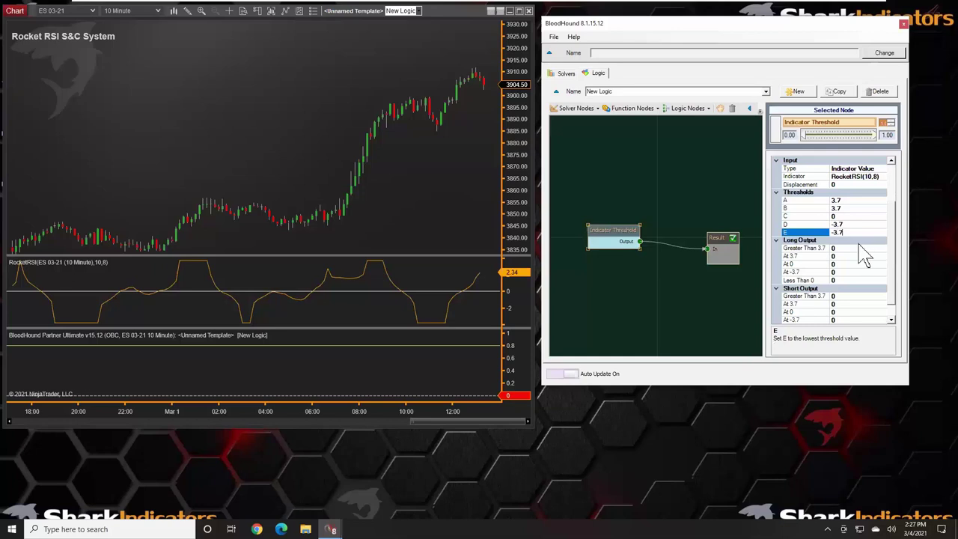
key(Tab)
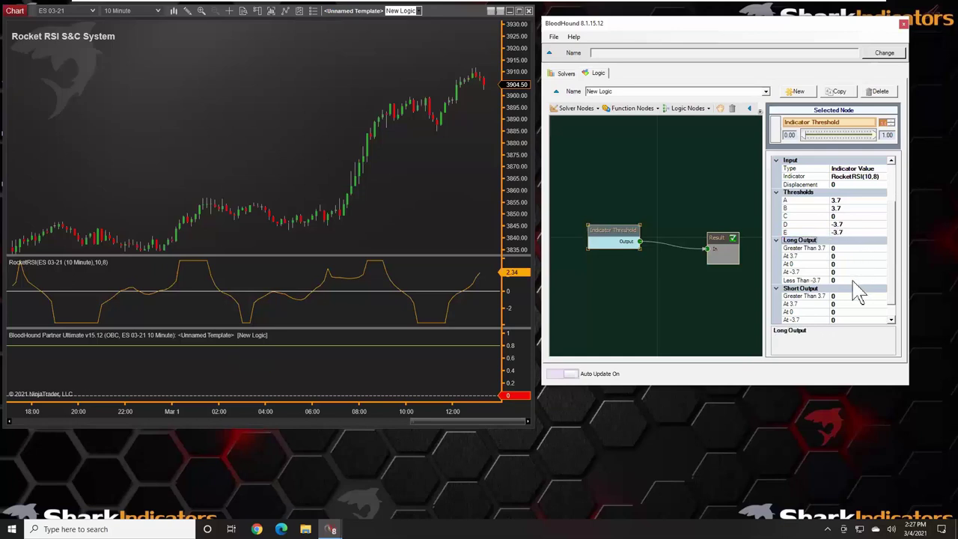
Set the long output for Less Than -3.7 to 1 and the short output for Greater Than 3.7 to 1
click(834, 279)
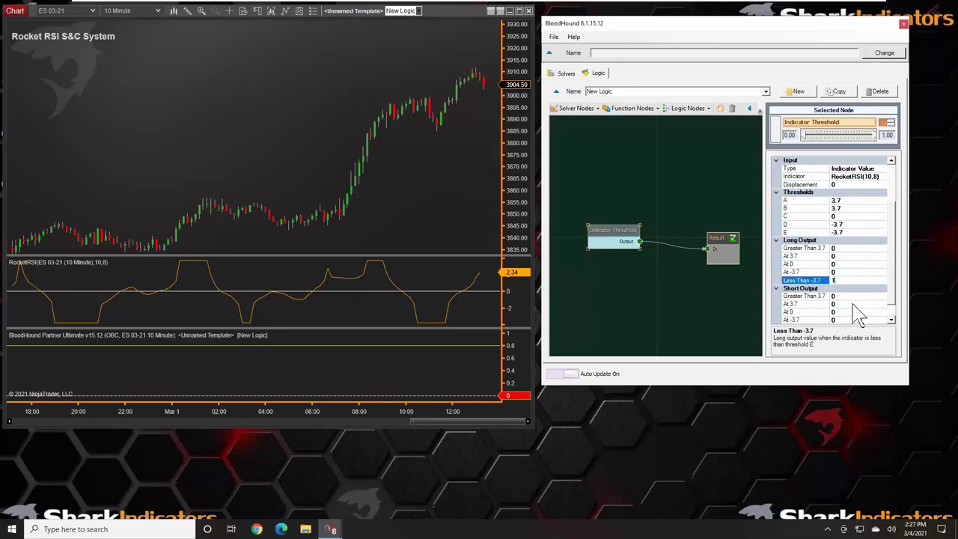
text(1)
click(855, 296)
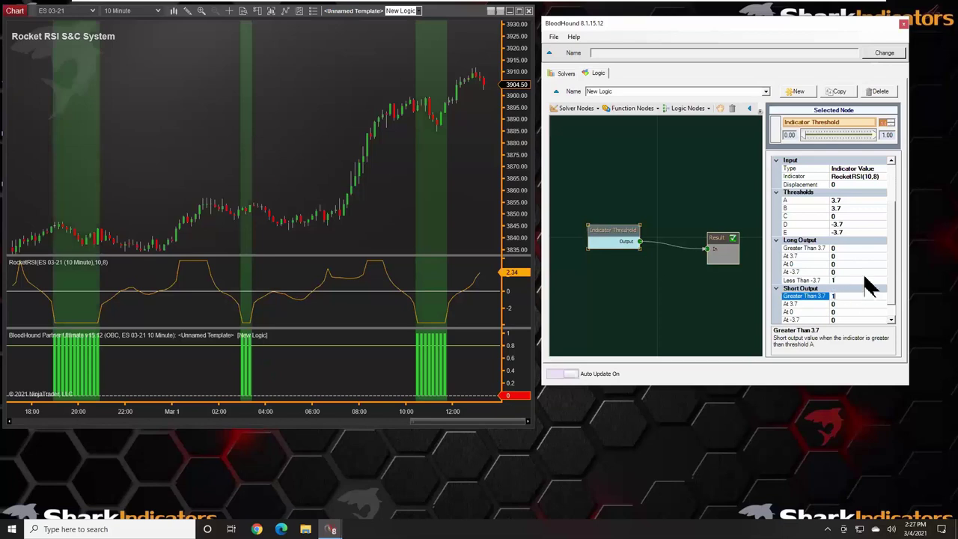
text(1)
click(861, 272)
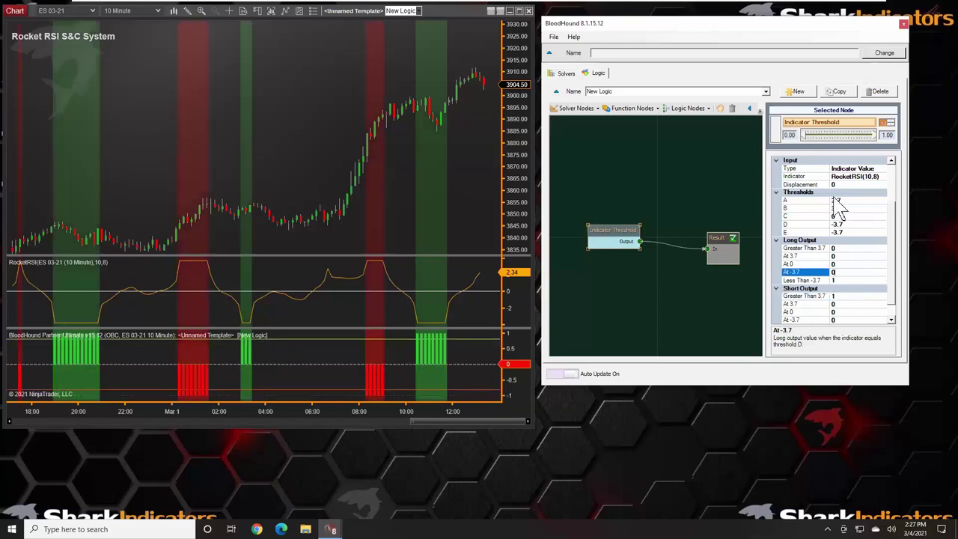
Try a displacement of 1 on the Indicator Threshold node, and return it to 0
click(840, 185)
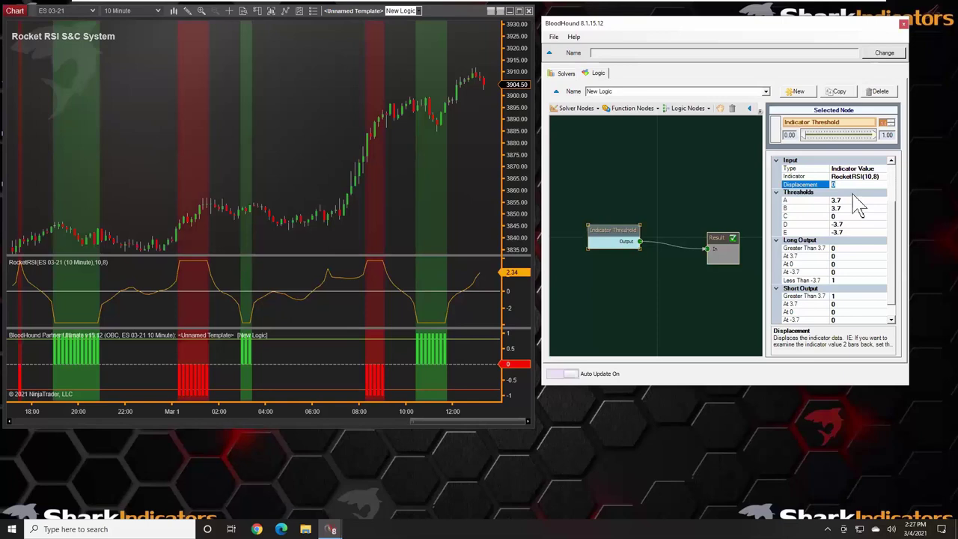
click(853, 201)
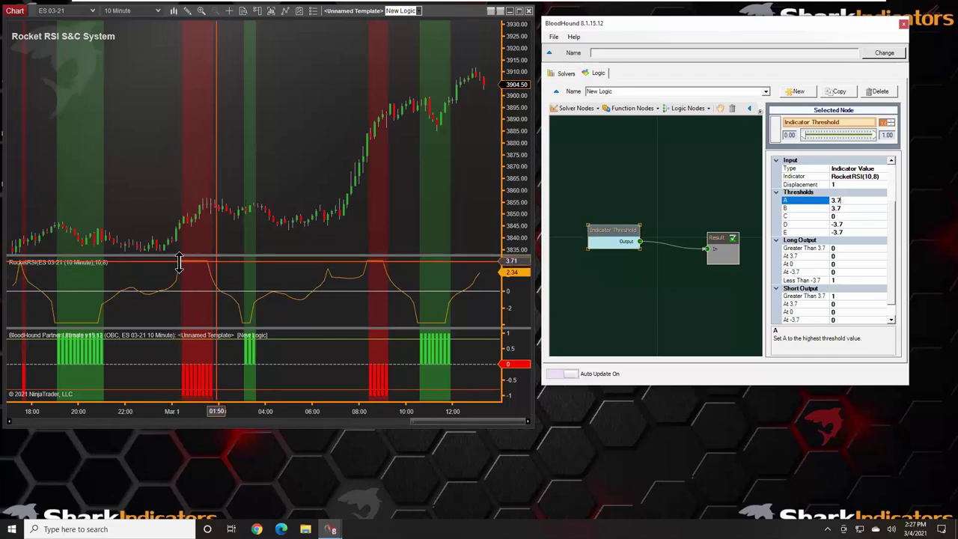
click(854, 185)
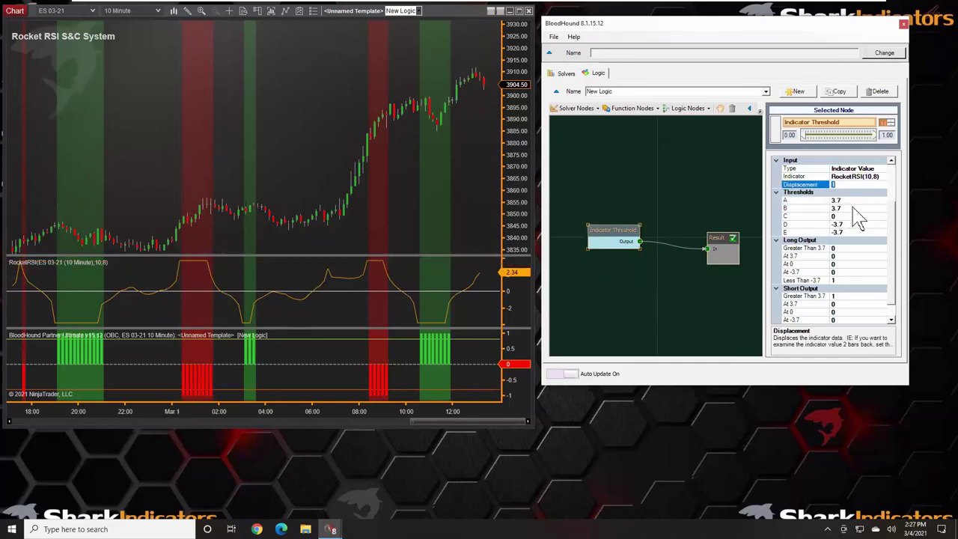
click(851, 200)
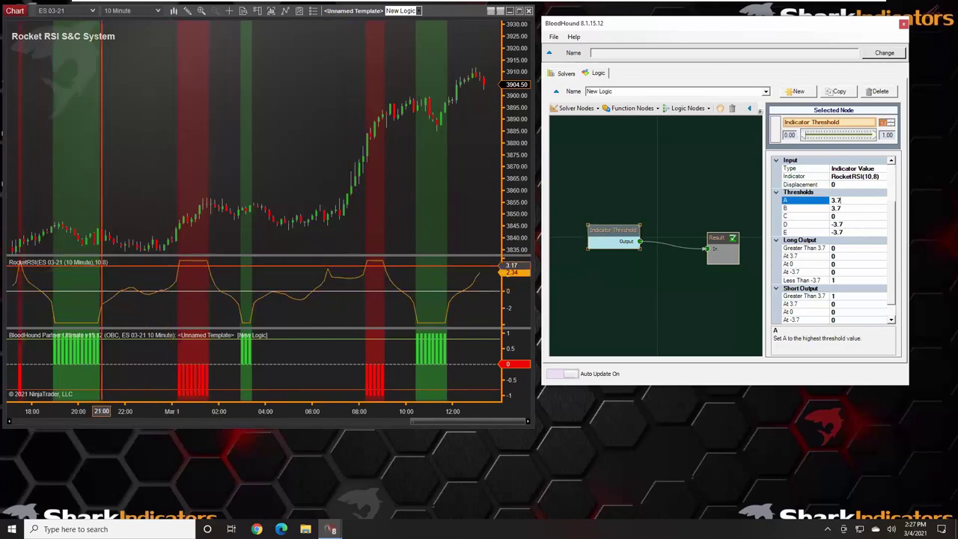
Review the earlier RocketRSI signals on the chart and set the Indicator Threshold node's displacement to 1
scroll(143, 281, up, 2)
scroll(138, 281, up, 4)
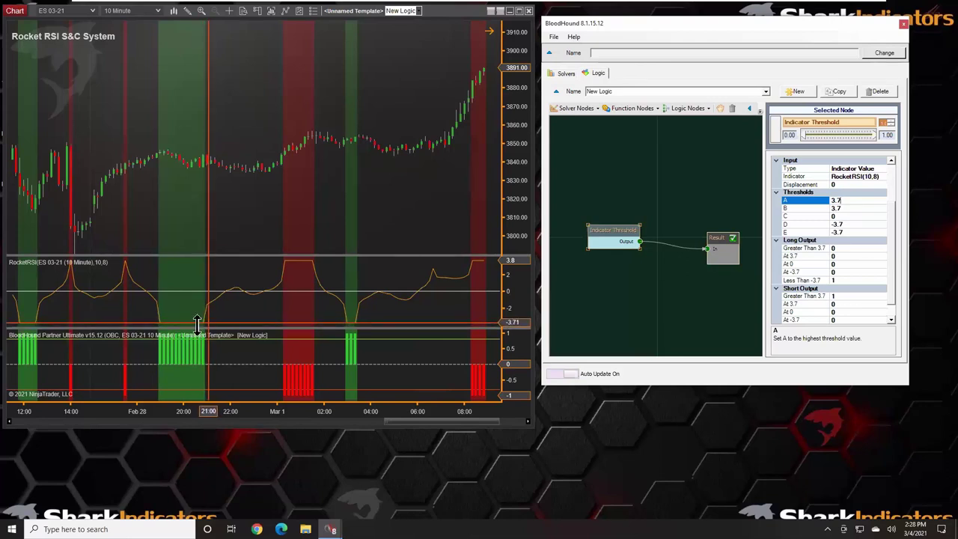
click(837, 185)
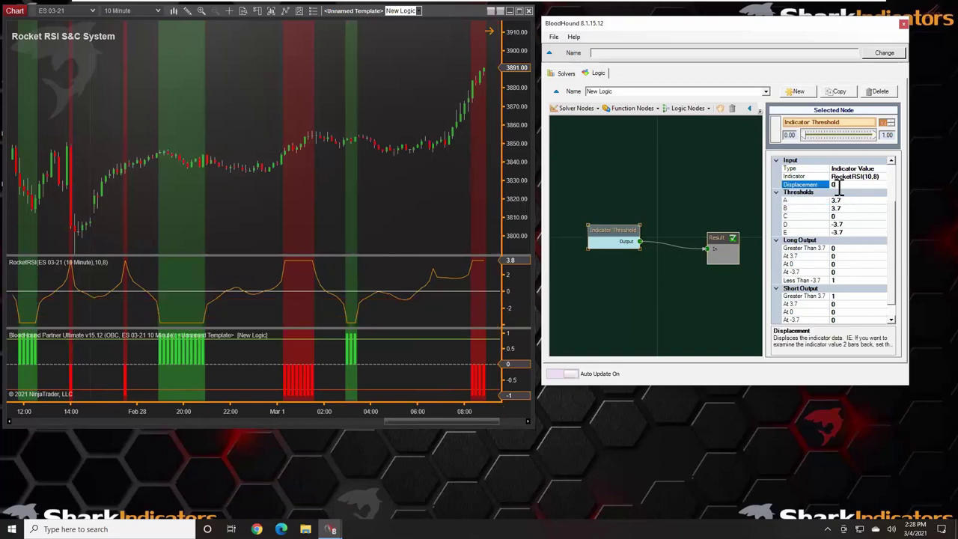
click(853, 201)
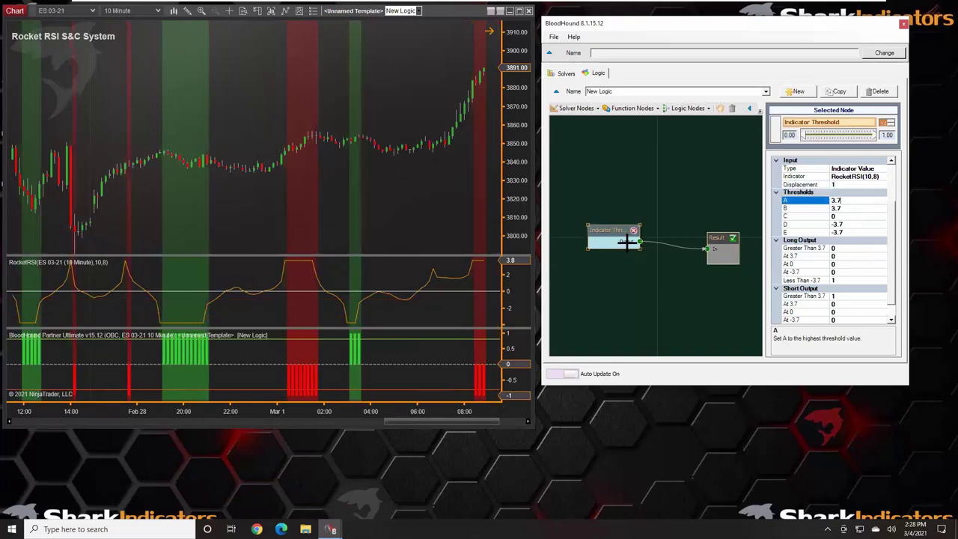
Add an Indicator Inflection solver node below the Indicator Threshold node and connect it to Result in the threshold node's place
drag(607, 233, 611, 194)
click(588, 110)
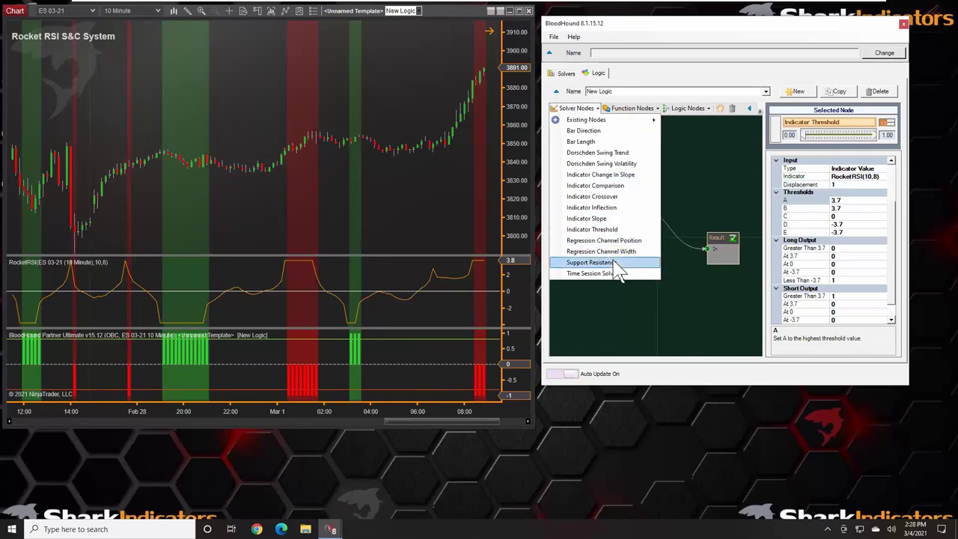
click(609, 208)
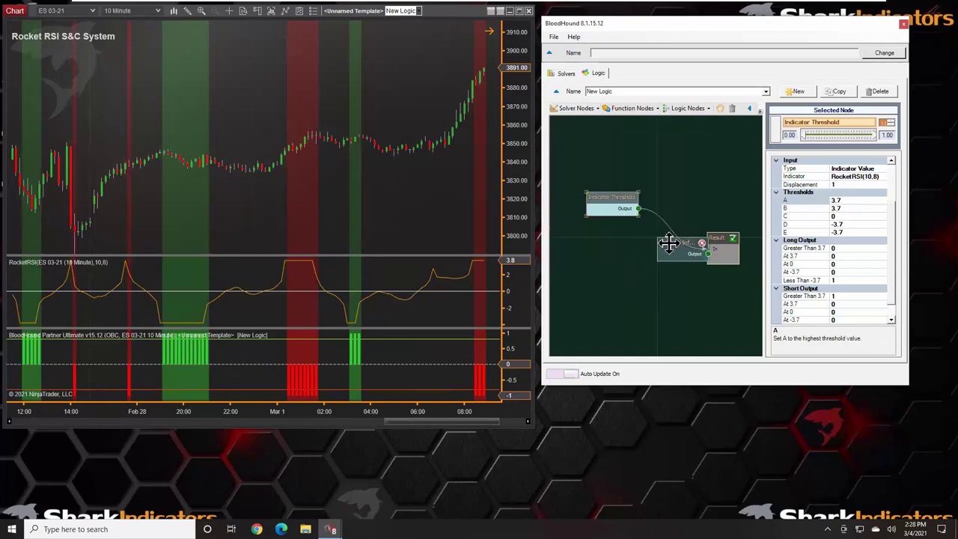
drag(668, 241, 603, 261)
drag(711, 247, 707, 250)
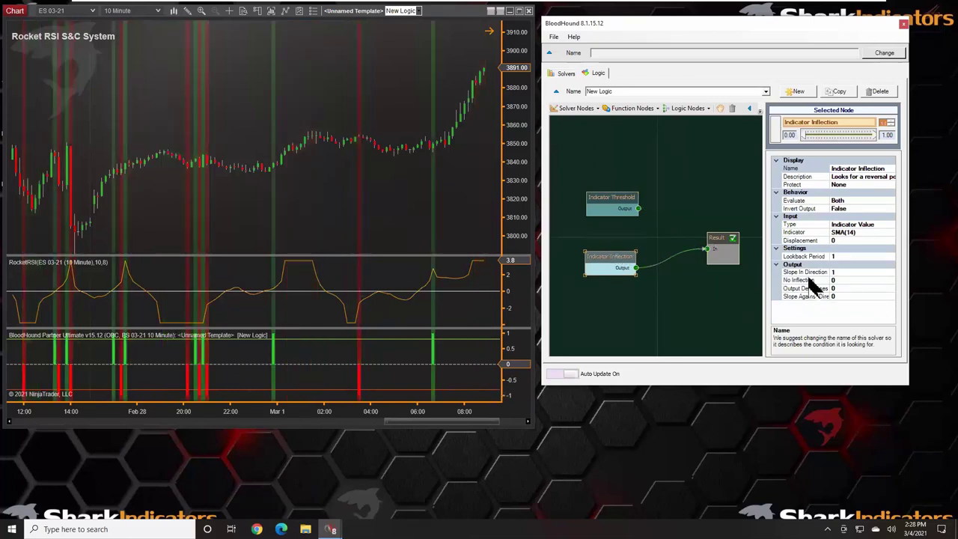
Set the Indicator Inflection node's indicator to RocketRSI with RSILength 10 and SmoothLength 8
click(877, 235)
click(890, 233)
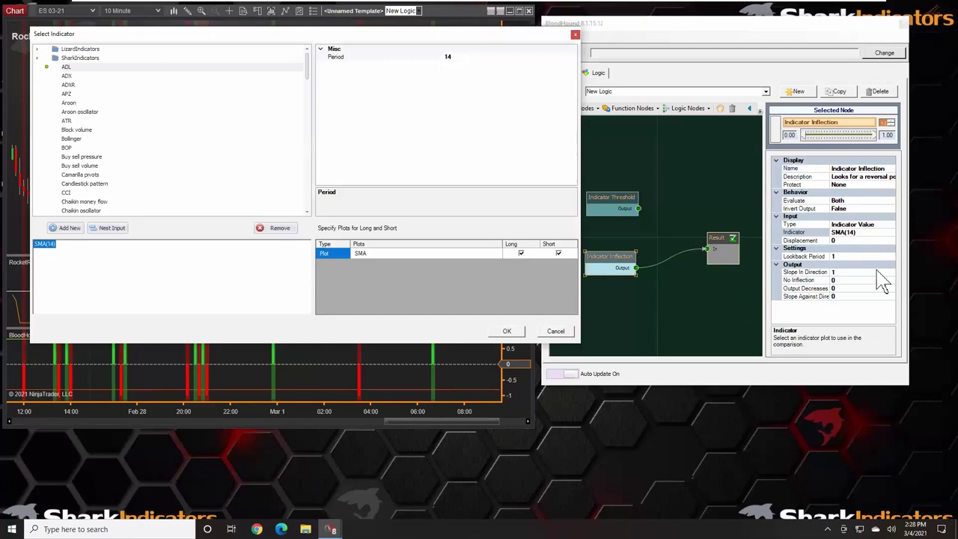
scroll(179, 172, down, 6)
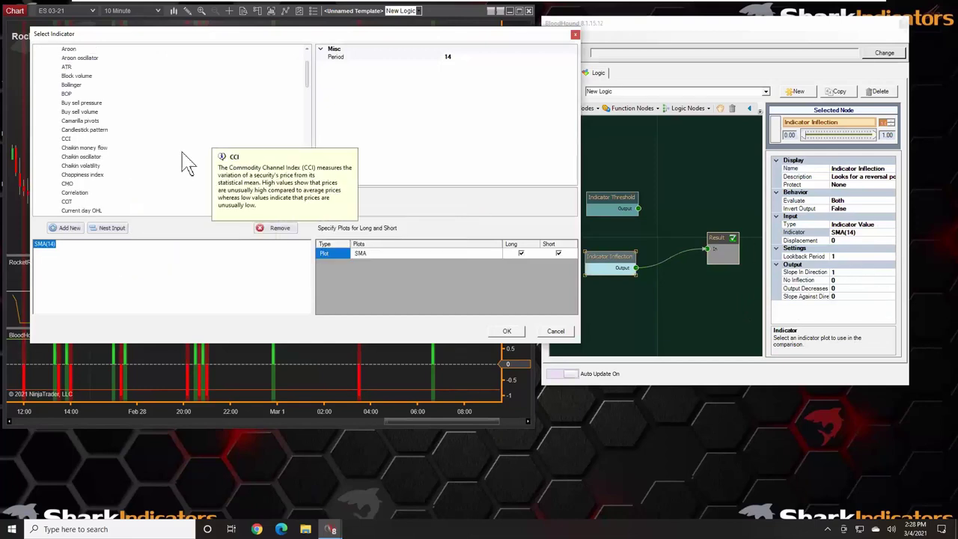
scroll(161, 193, down, 12)
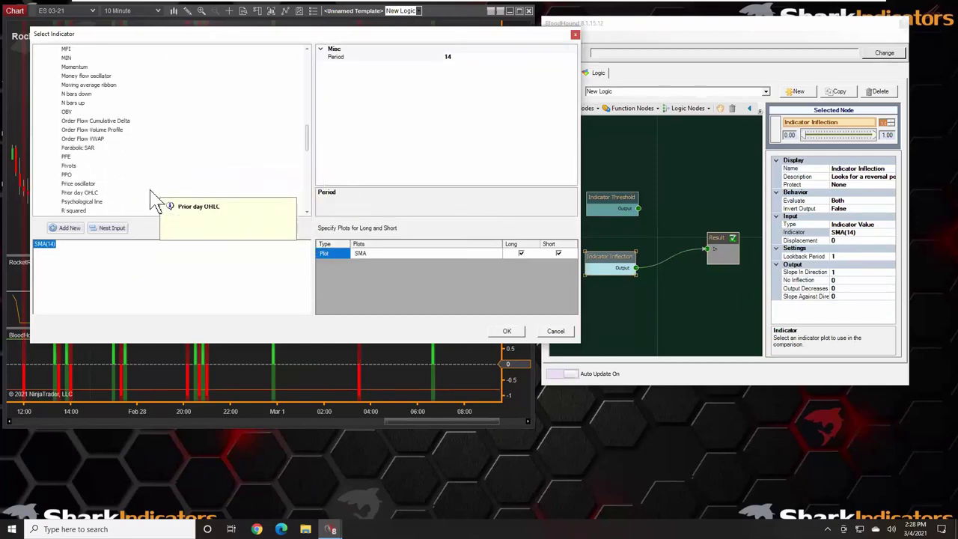
scroll(143, 193, down, 2)
click(75, 156)
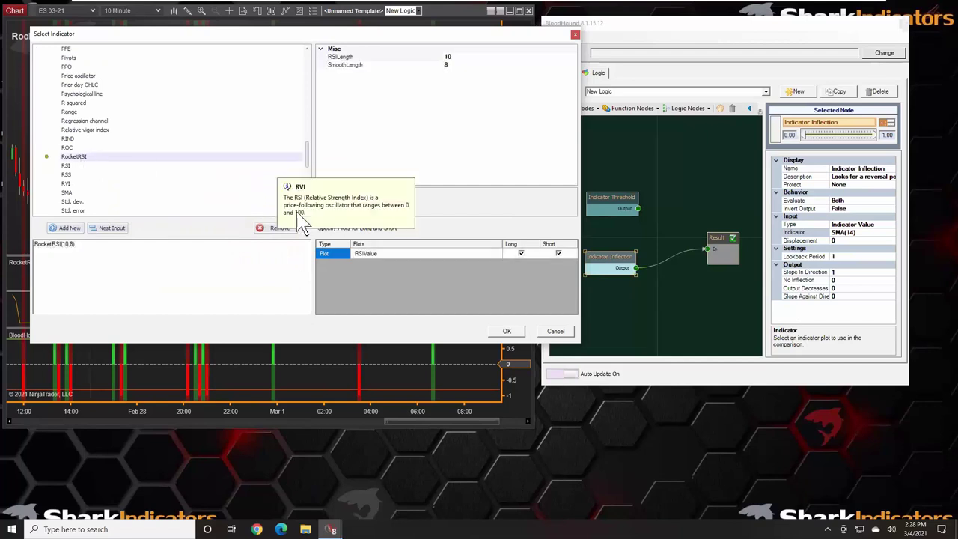
click(509, 331)
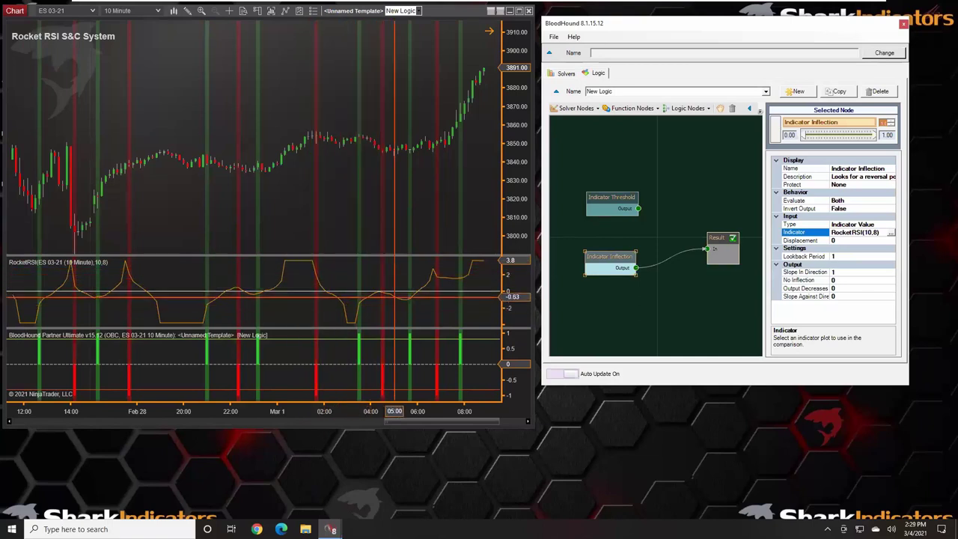
Insert an And logic node before Result and feed it with the Indicator Threshold and Indicator Inflection outputs
click(599, 196)
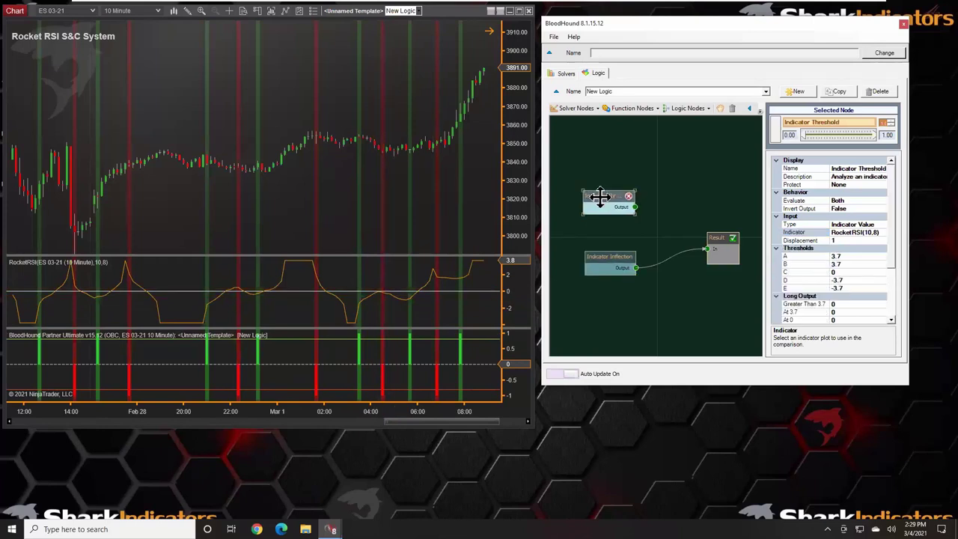
click(671, 110)
click(692, 149)
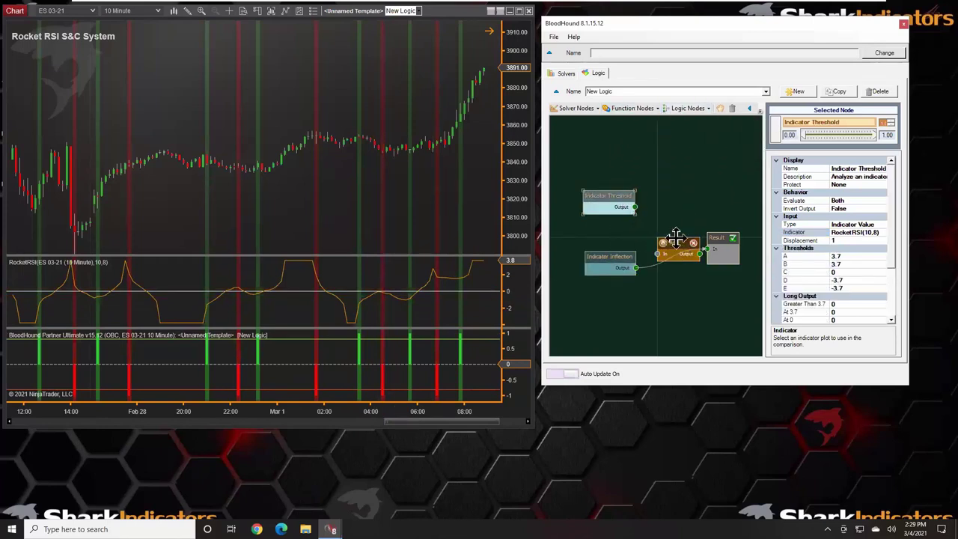
click(675, 230)
drag(634, 207, 673, 249)
click(720, 241)
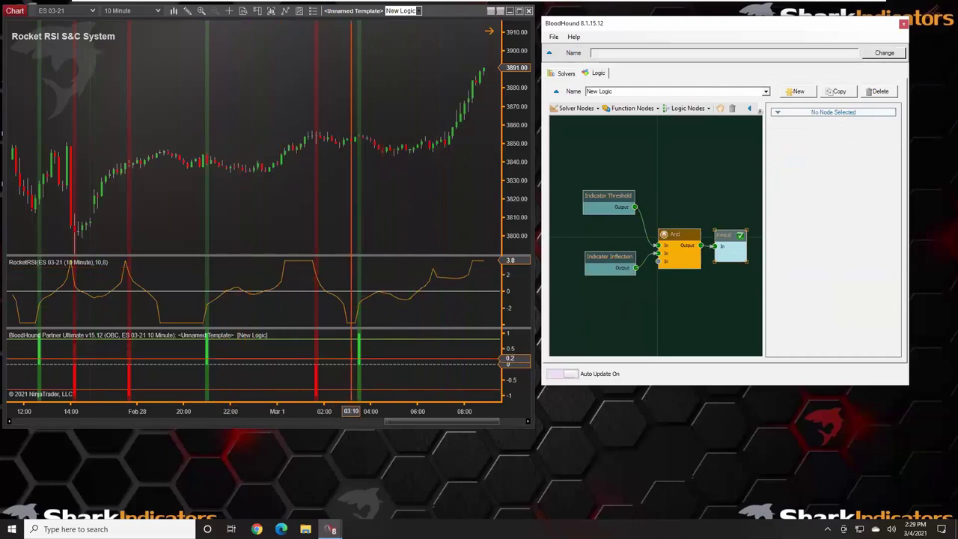
scroll(247, 271, up, 5)
scroll(270, 268, up, 7)
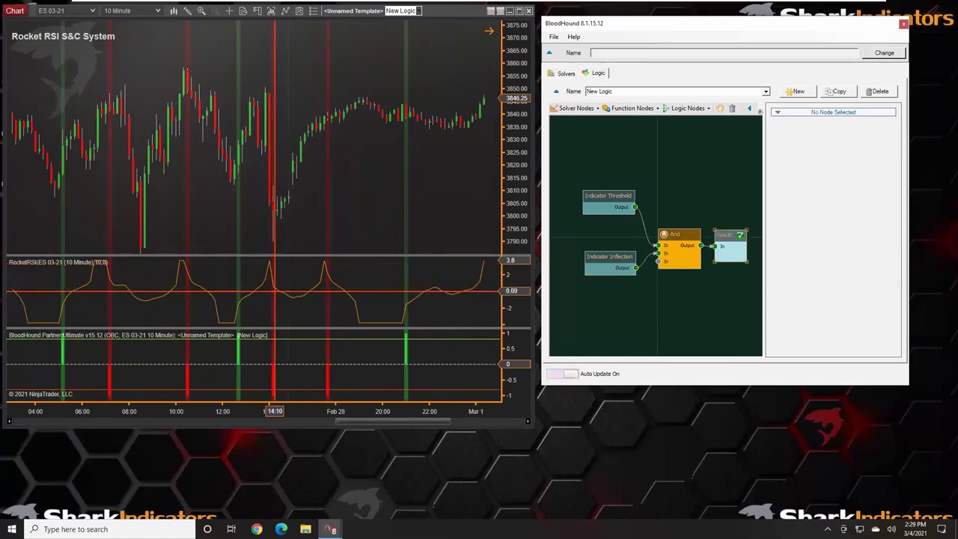
scroll(238, 282, up, 9)
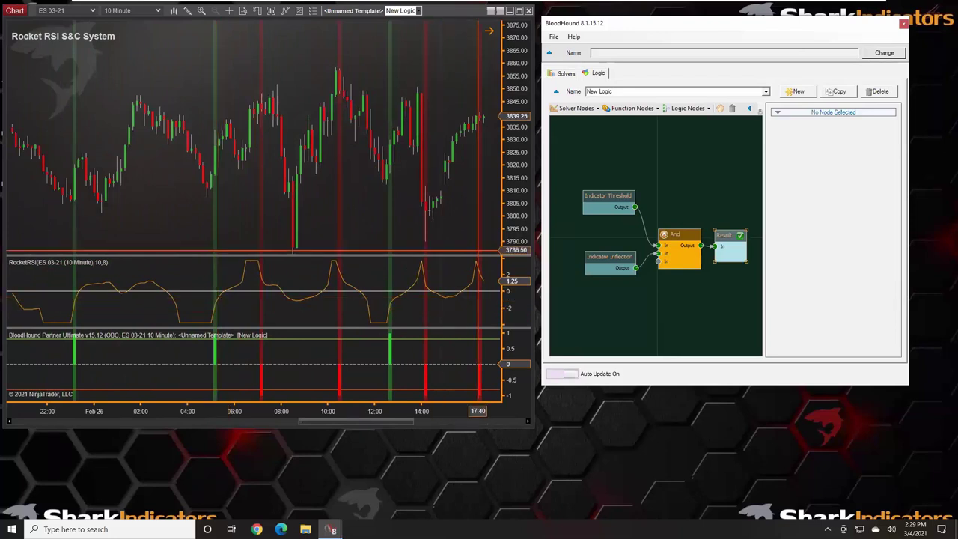
Save the BloodHound template under the file name NT RocketRSI (S&C May 2018)
click(554, 36)
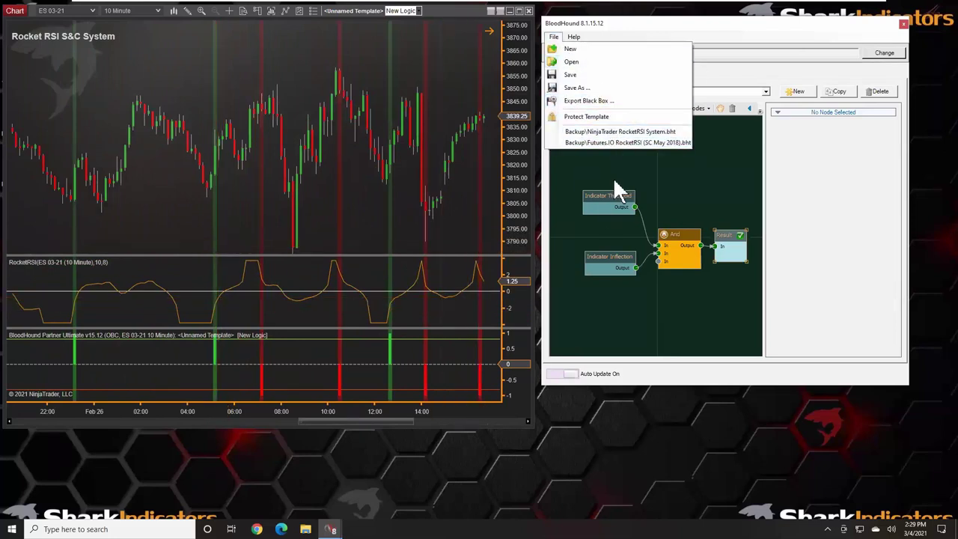
click(591, 87)
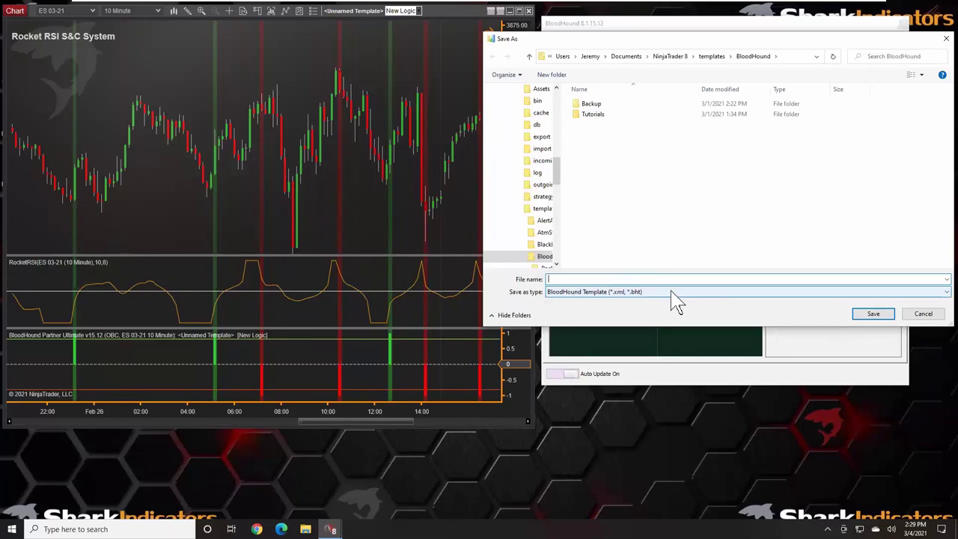
text(NT Rockt)
key(BackSpace)
text(etRSI (S&C Mary)
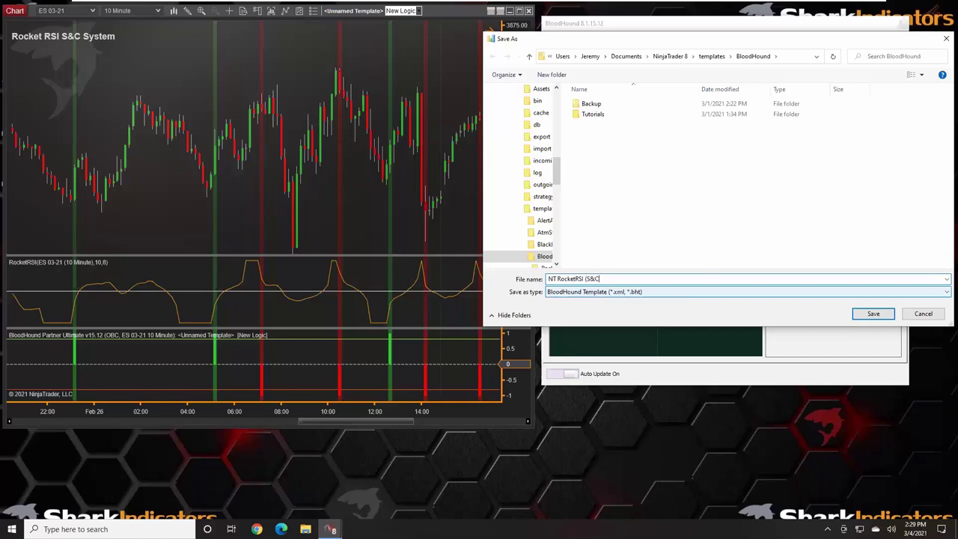
text( 2018))
key(Return)
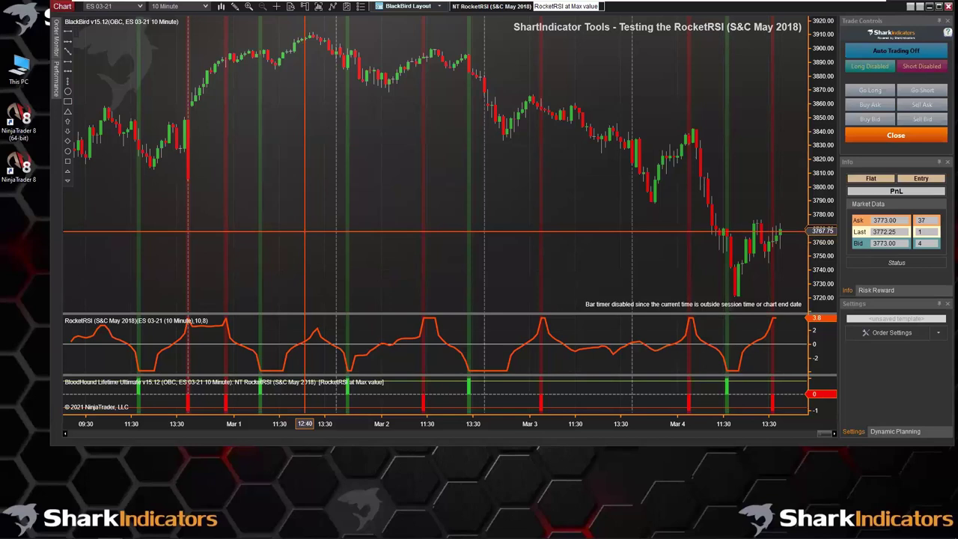
Change the chart's BloodHound logic to S&C RocketRSI system
click(312, 332)
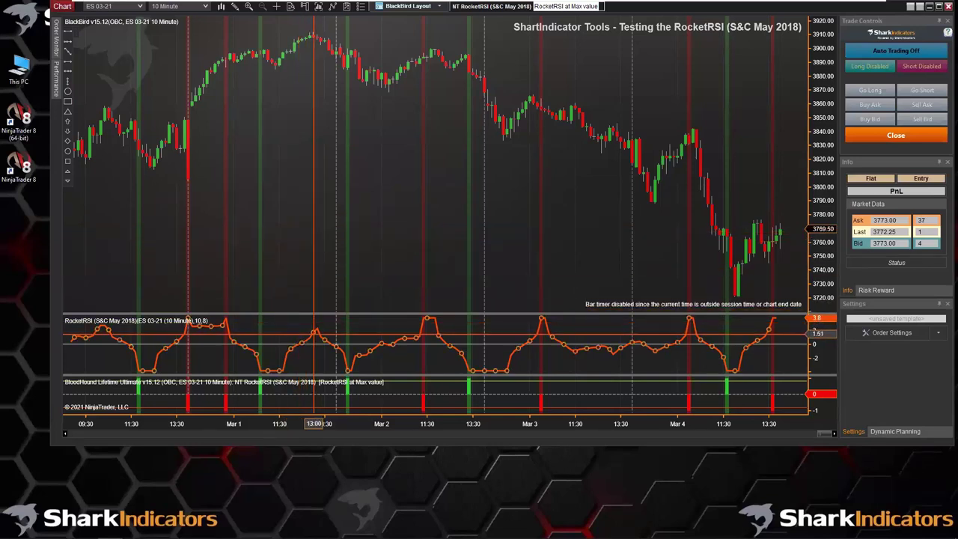
click(348, 390)
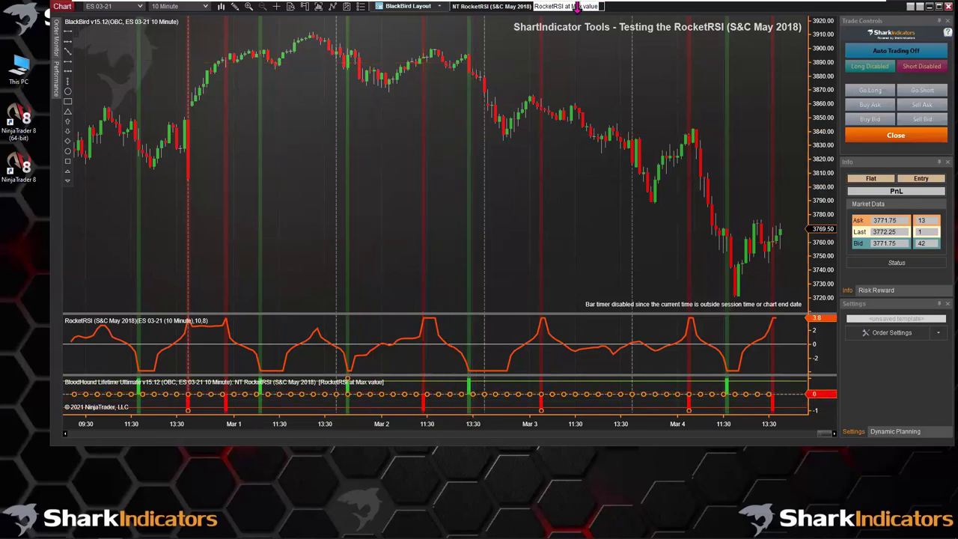
click(587, 8)
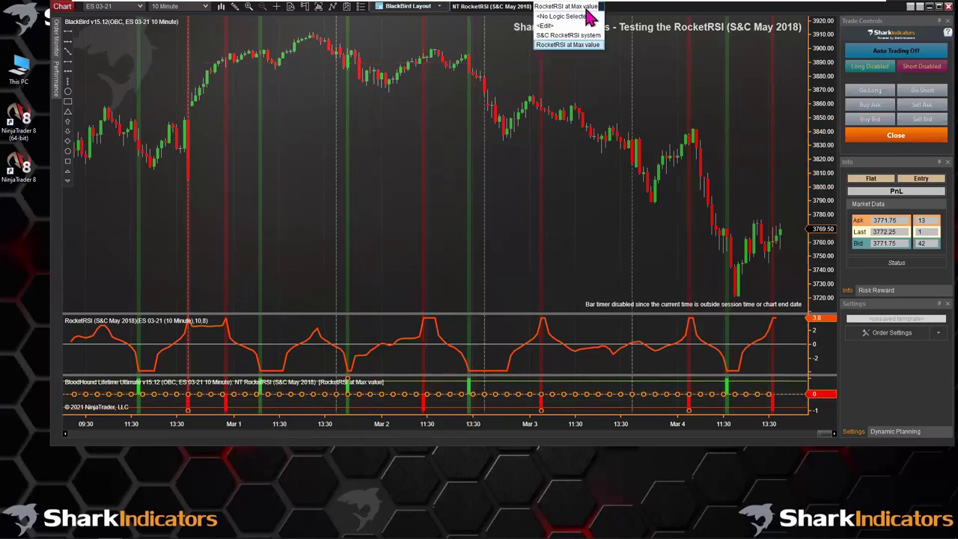
click(567, 35)
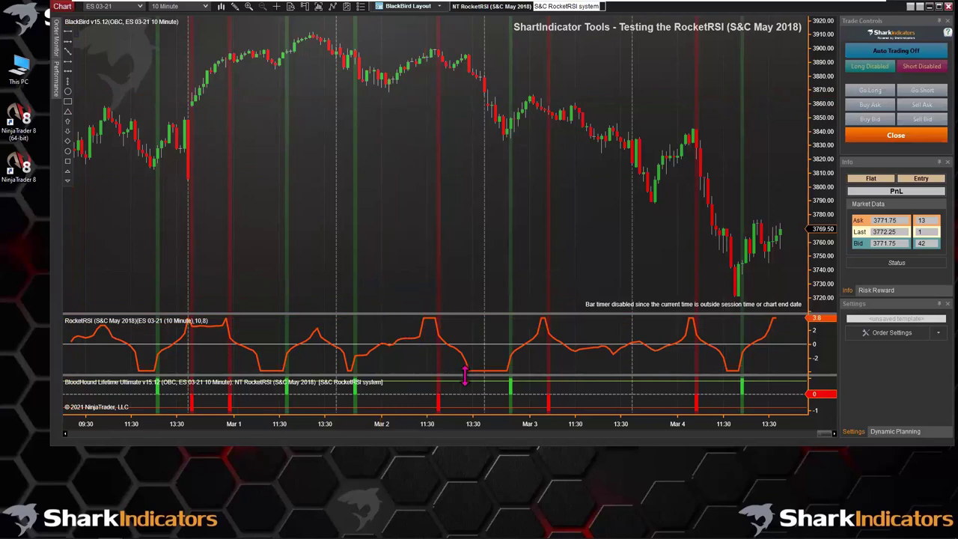
Circle the RocketRSI reversals at the Mar 2 short and following long signals with ellipses, and enlarge the RocketRSI panel
click(506, 364)
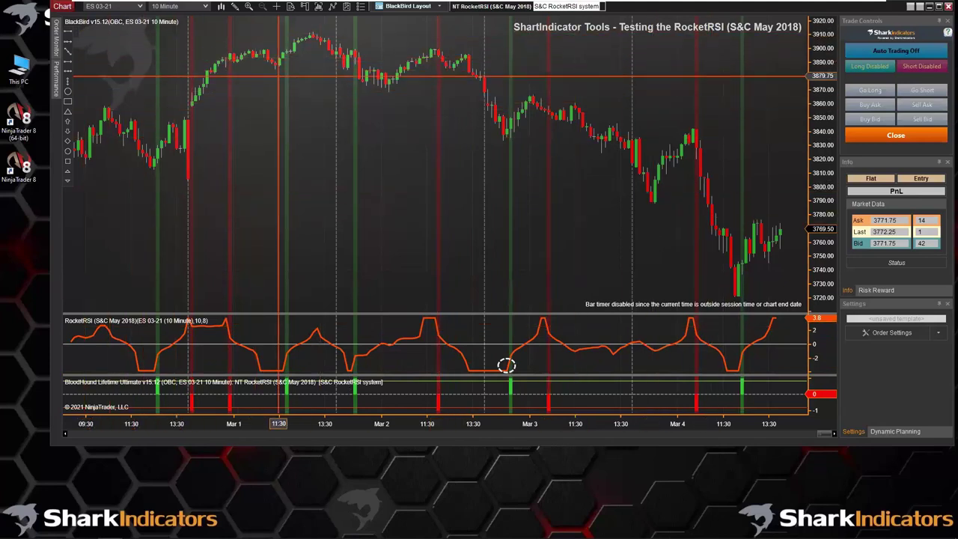
click(68, 93)
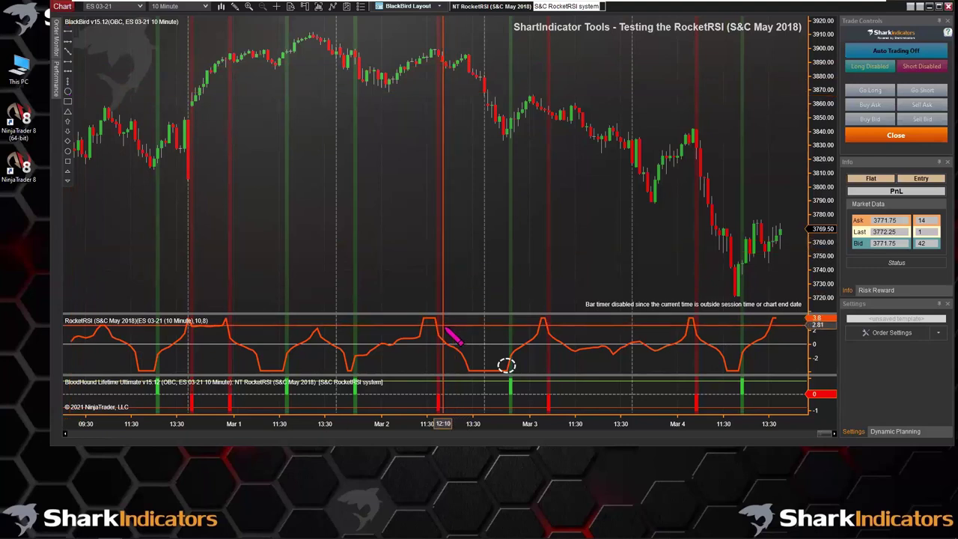
click(437, 322)
drag(427, 317, 428, 196)
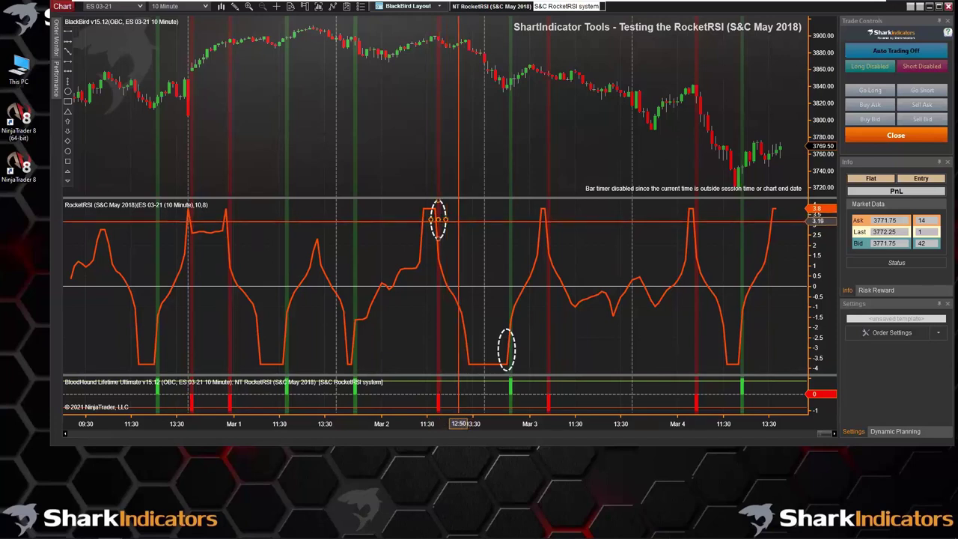
Delete both ellipses from the RocketRSI panel and shrink the panel to give the price chart more room
drag(441, 213, 460, 232)
key(Delete)
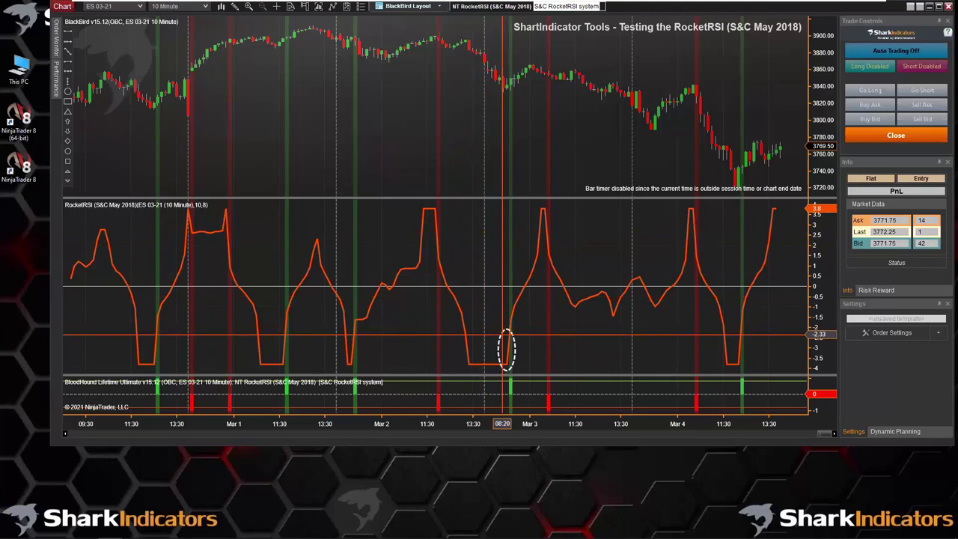
key(Delete)
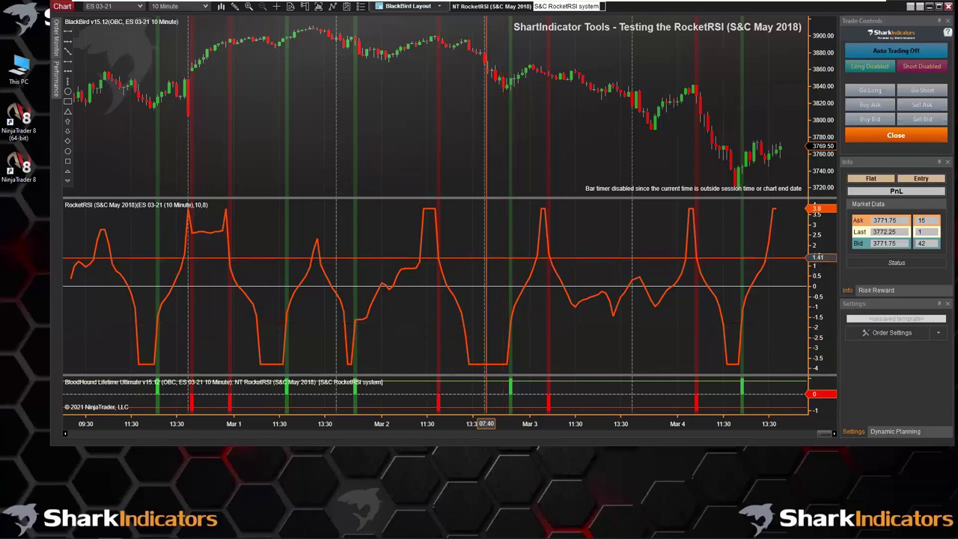
drag(474, 200, 487, 316)
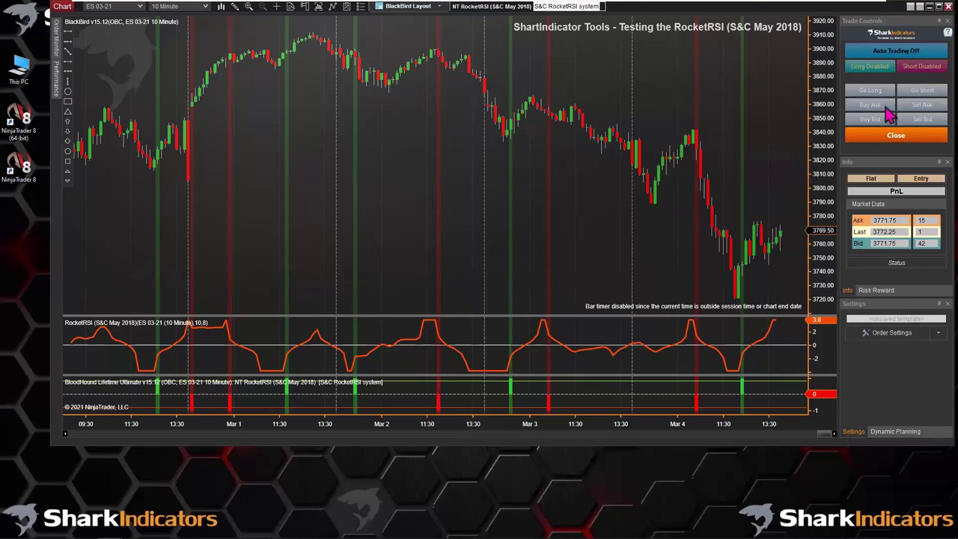
click(883, 336)
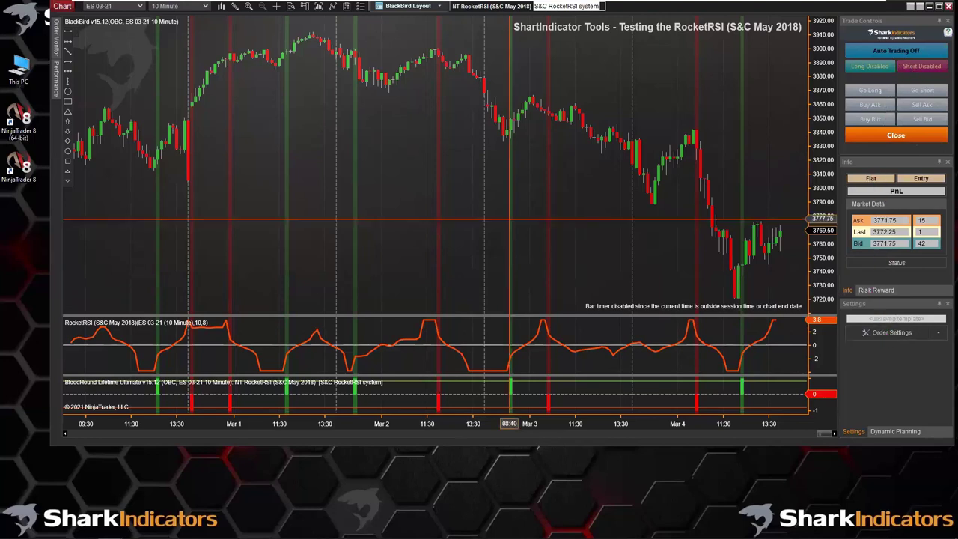
right_click(387, 133)
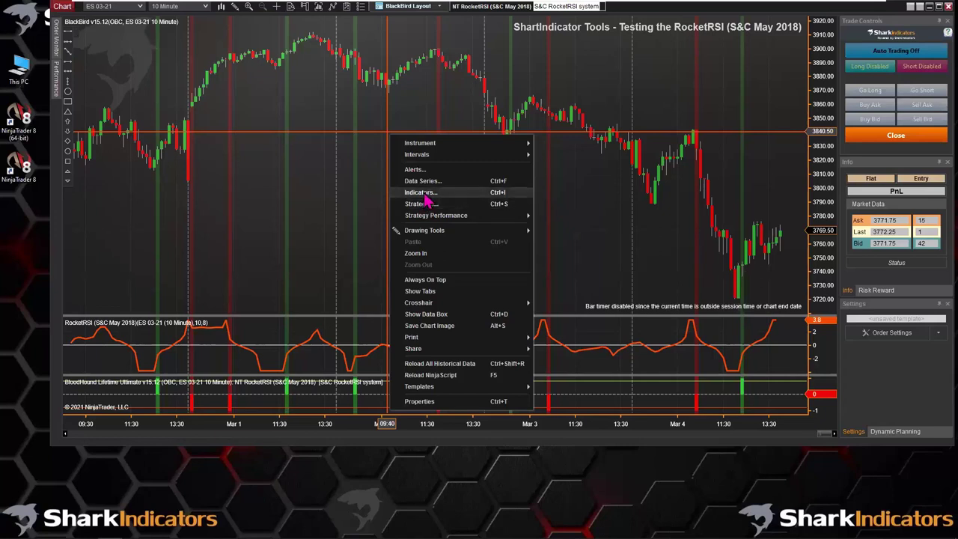
click(595, 211)
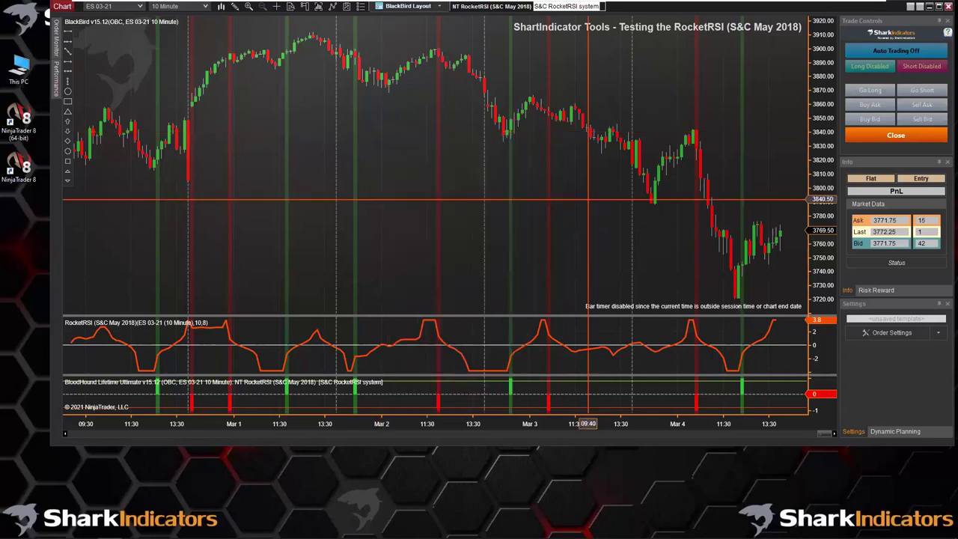
Open the BlackBird order settings and add a BloodHound signal
click(882, 335)
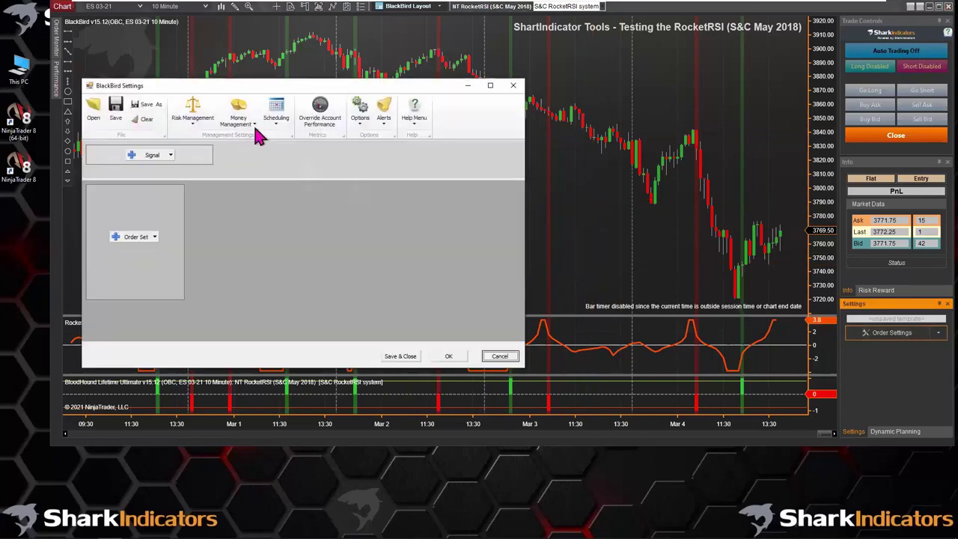
drag(245, 91, 180, 38)
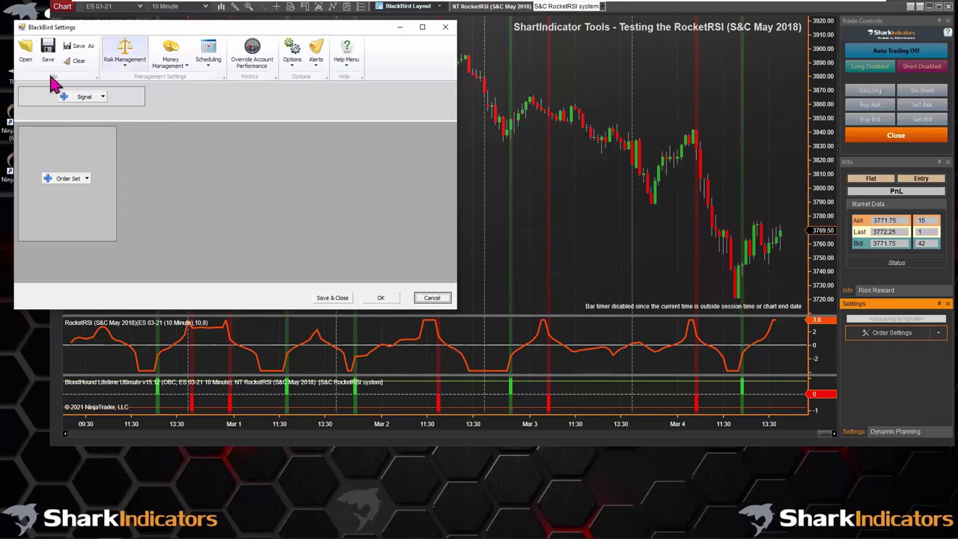
click(106, 100)
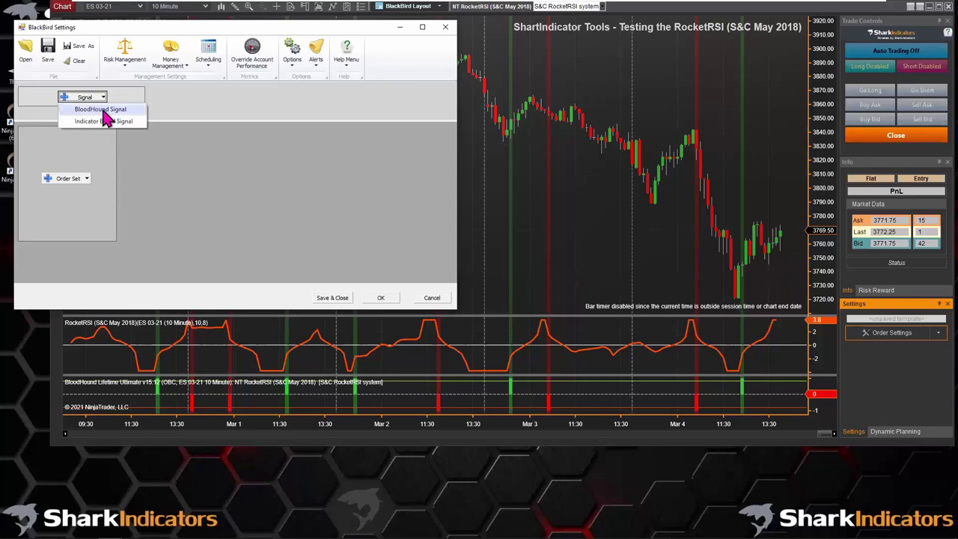
click(103, 110)
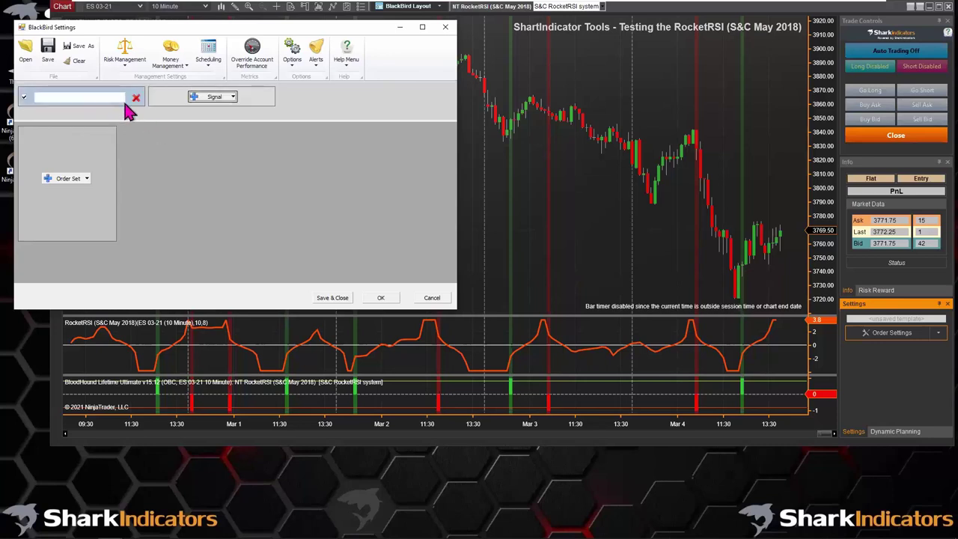
Load the NT RocketRSI (S&C May 2018) template into the BloodHound signal and choose S&C RocketRSI system as its entry signal template
click(126, 102)
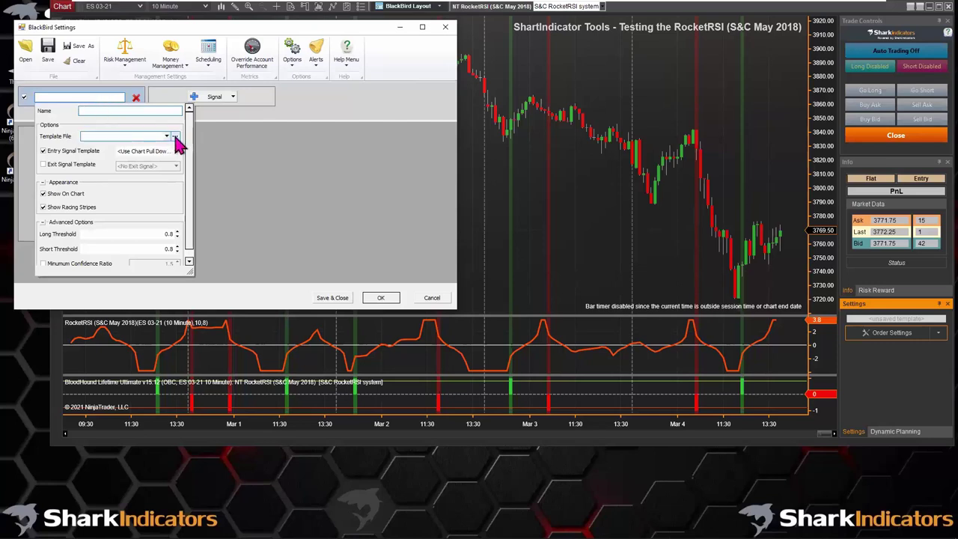
click(175, 136)
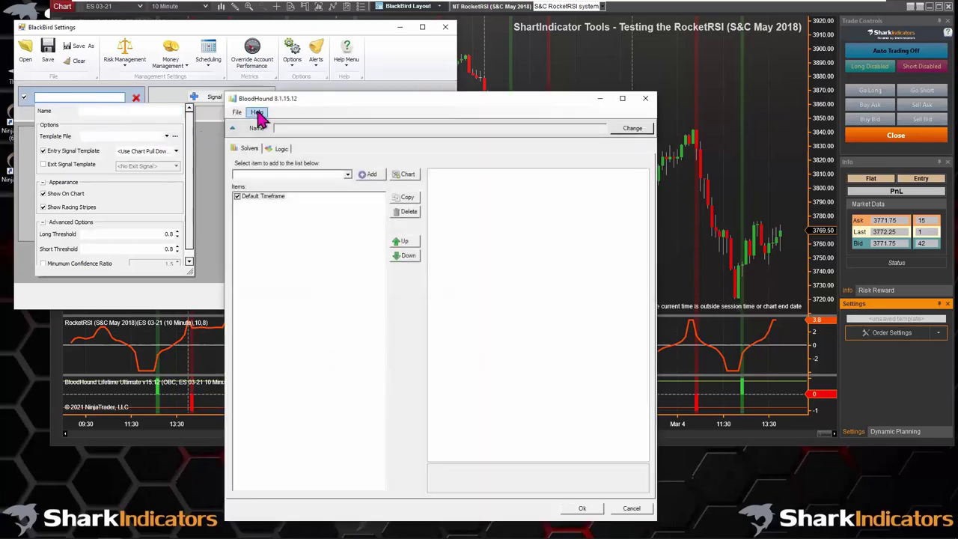
click(240, 115)
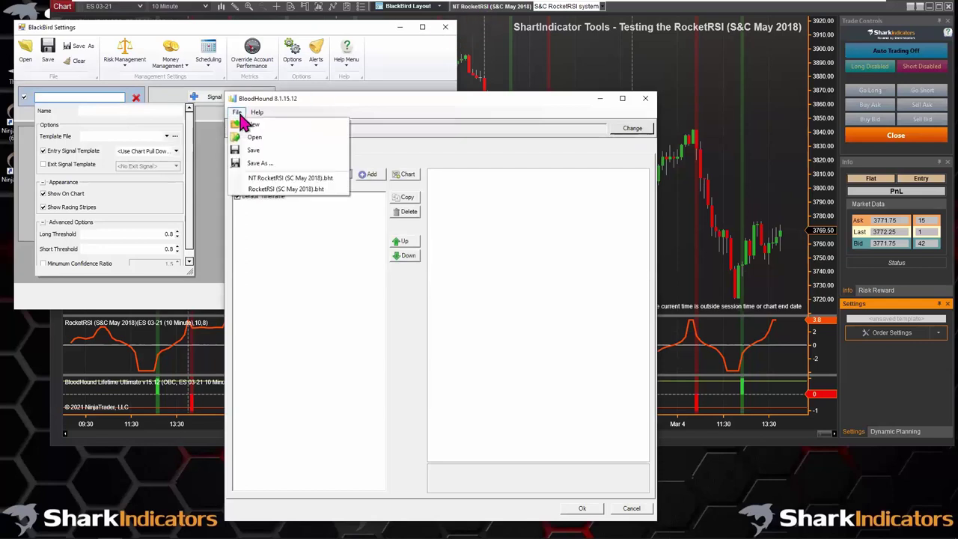
click(280, 182)
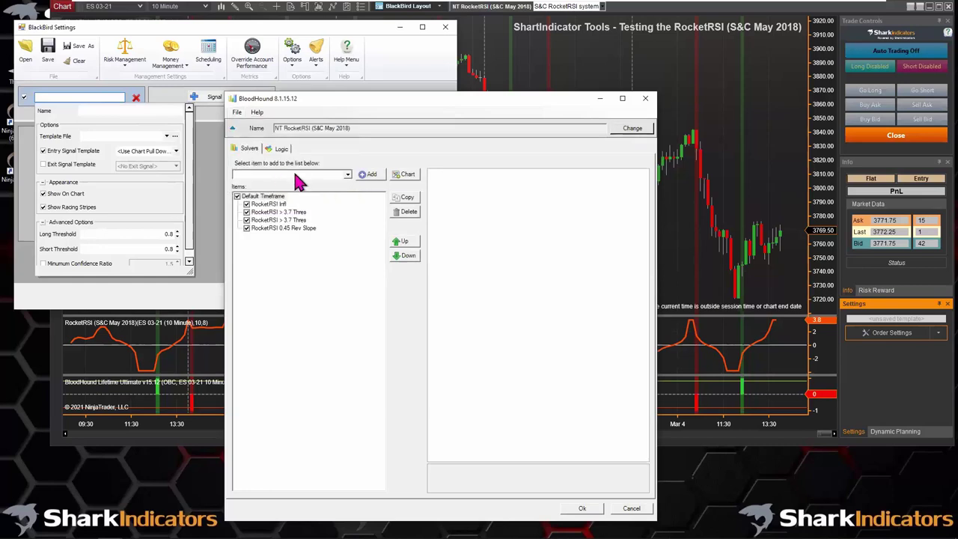
click(582, 510)
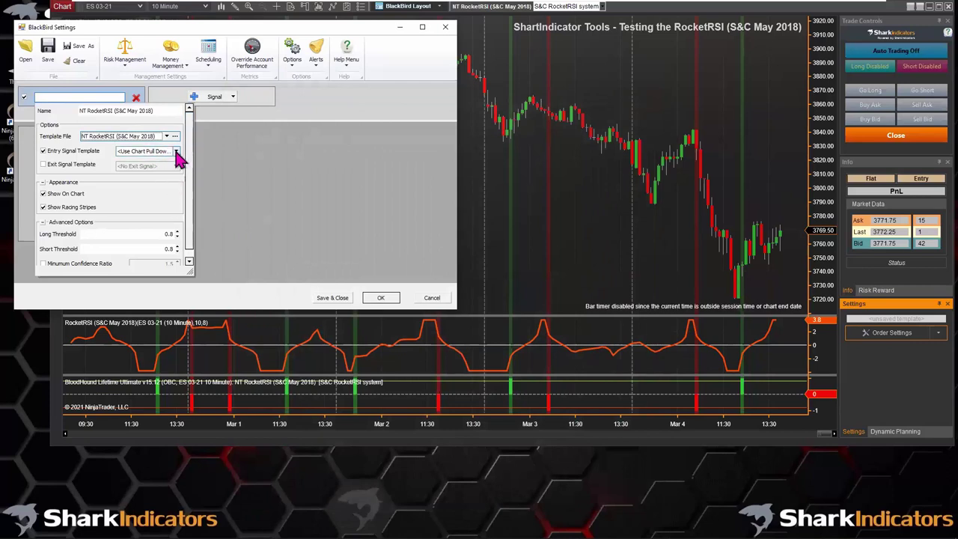
click(177, 152)
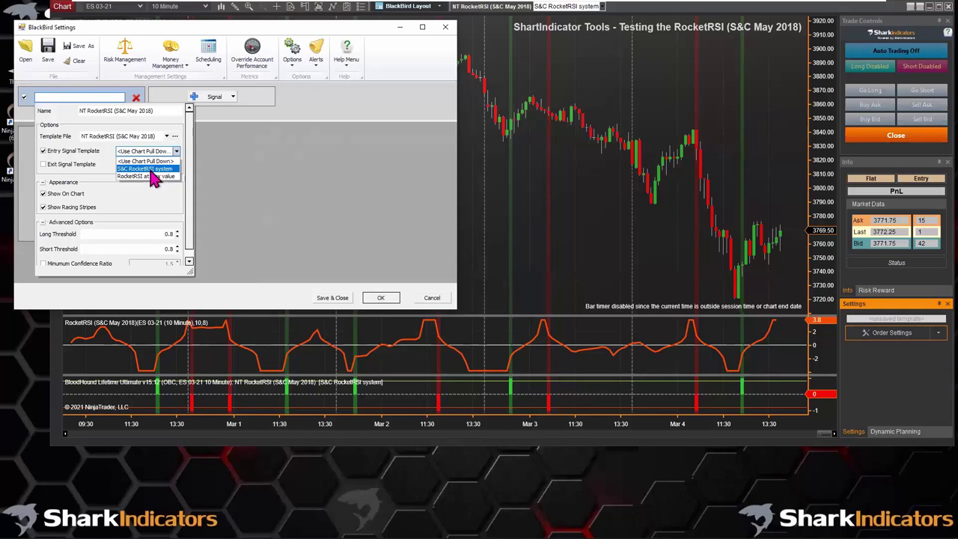
click(150, 169)
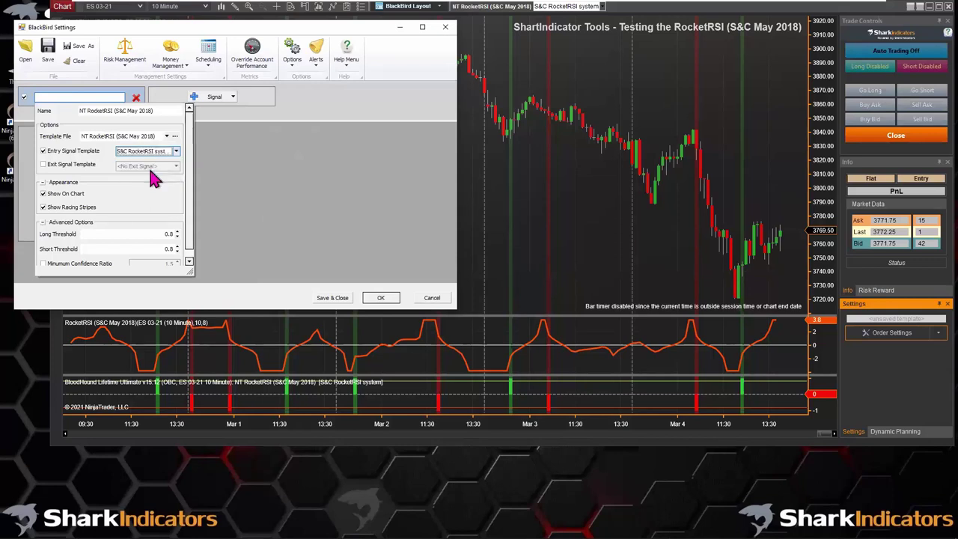
Examine the names of the logic templates stored in the signal's BloodHound template file
click(175, 136)
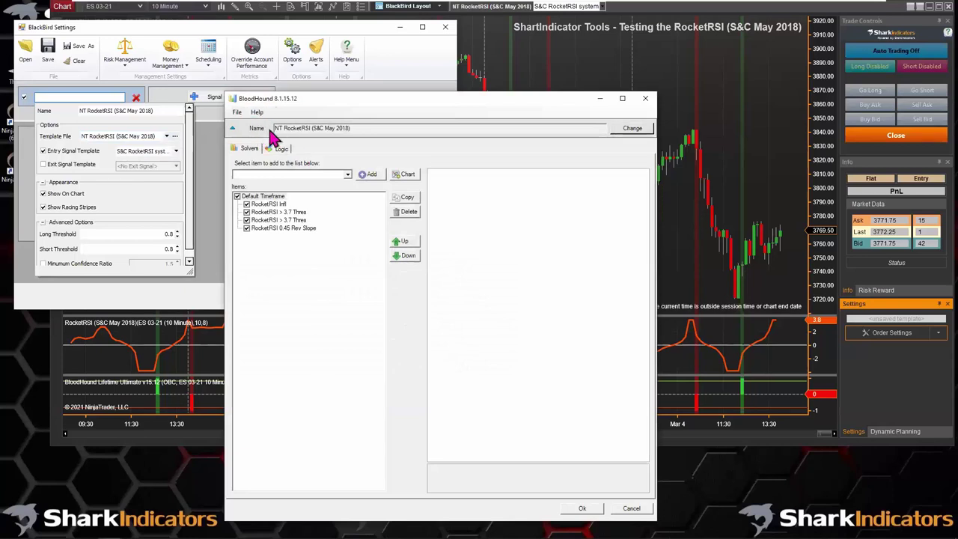
click(282, 149)
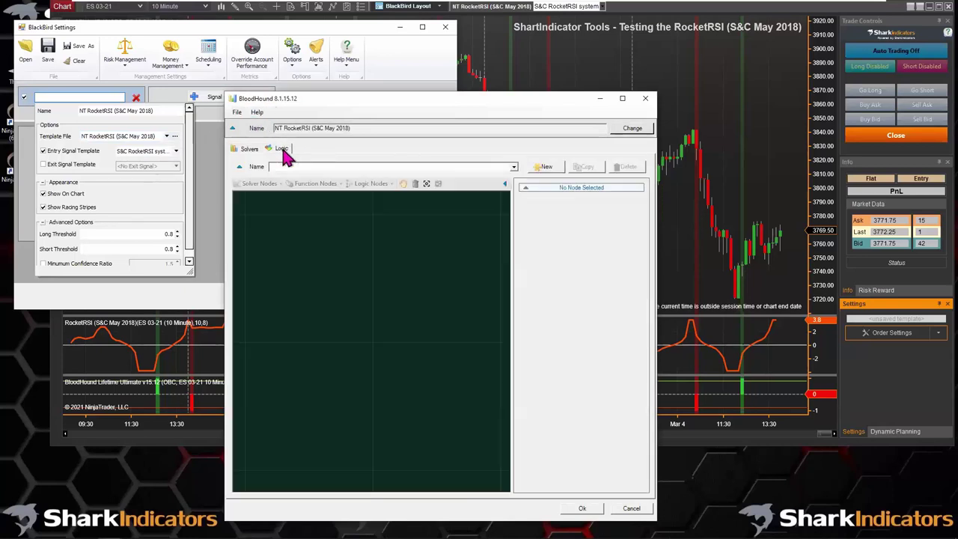
click(513, 167)
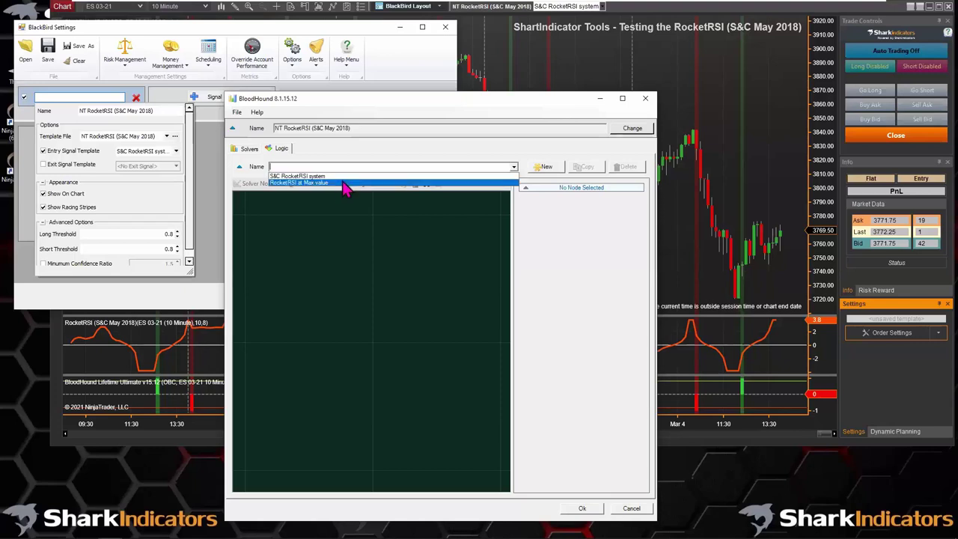
click(375, 254)
click(582, 508)
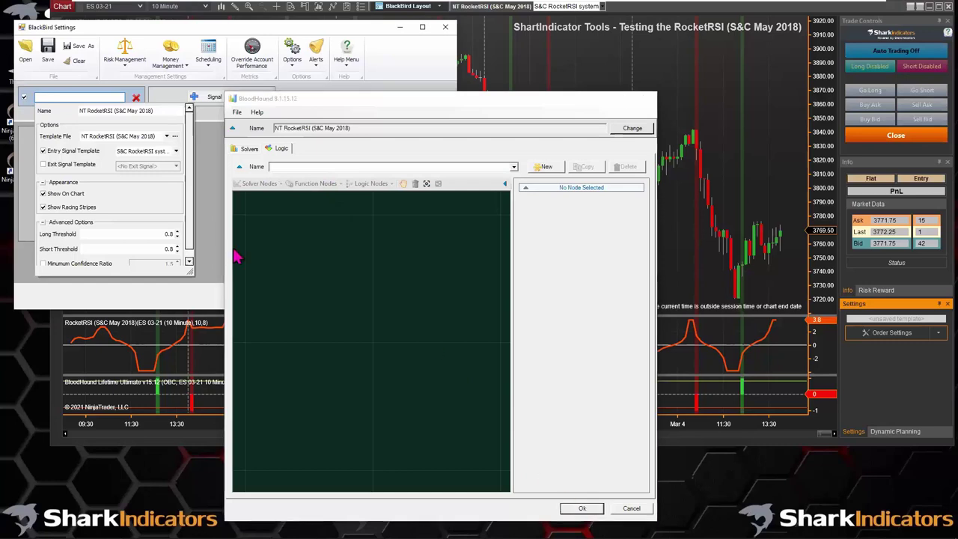
Reselect S&C RocketRSI system as the entry signal template and close the signal's settings
click(177, 151)
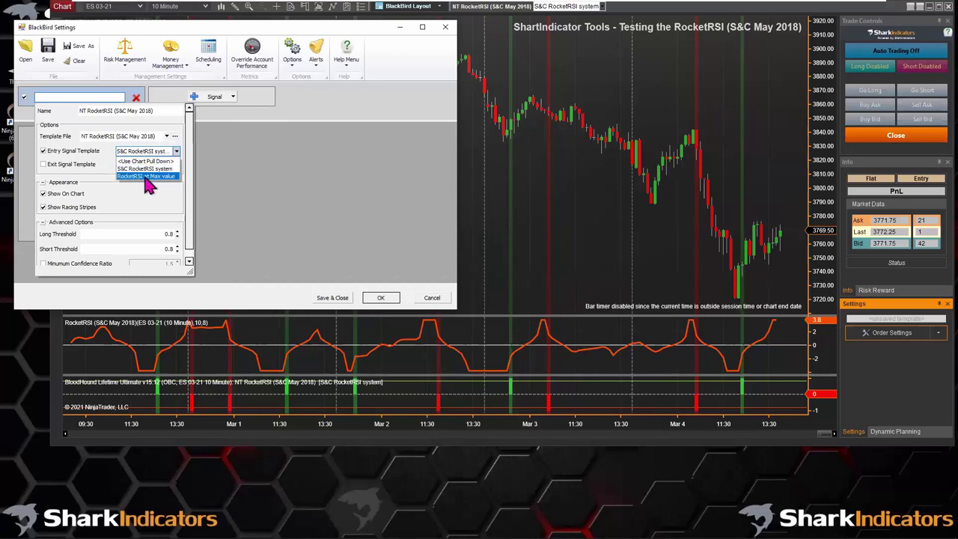
click(150, 170)
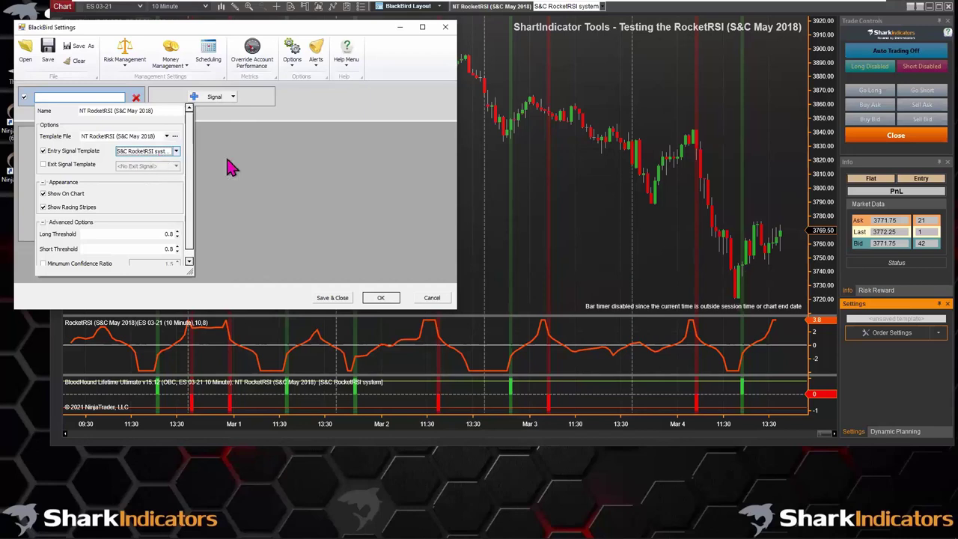
click(230, 167)
click(129, 100)
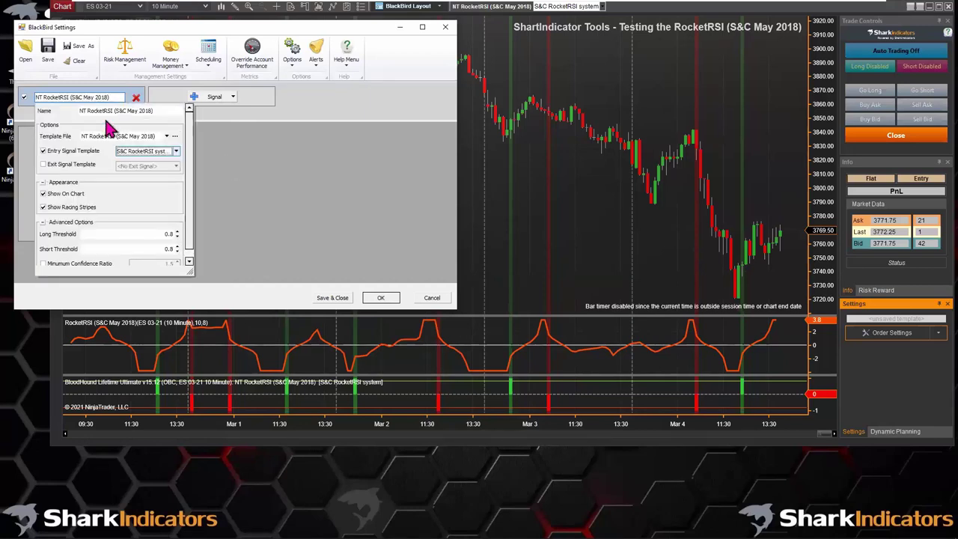
click(238, 206)
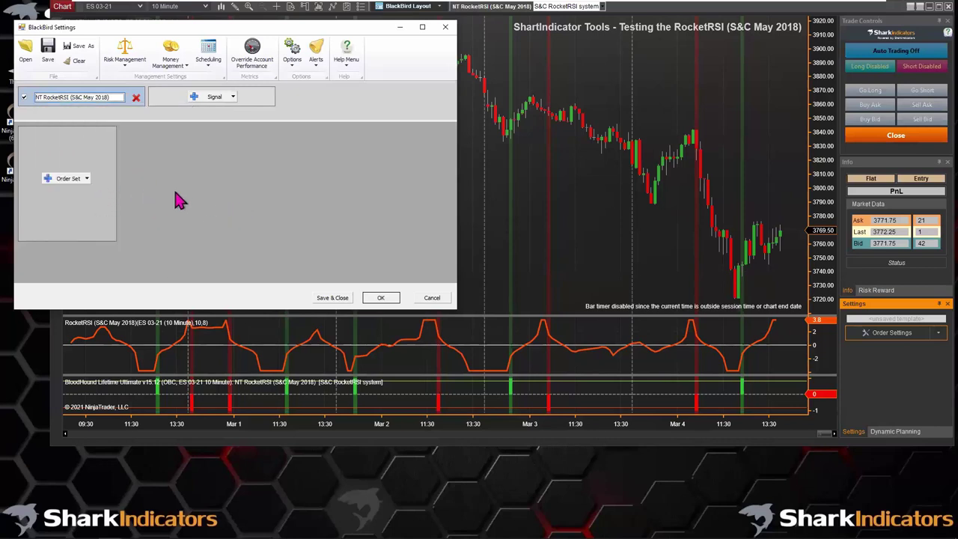
Add a Market Entry order set and give it a 2xATR profit target
click(88, 180)
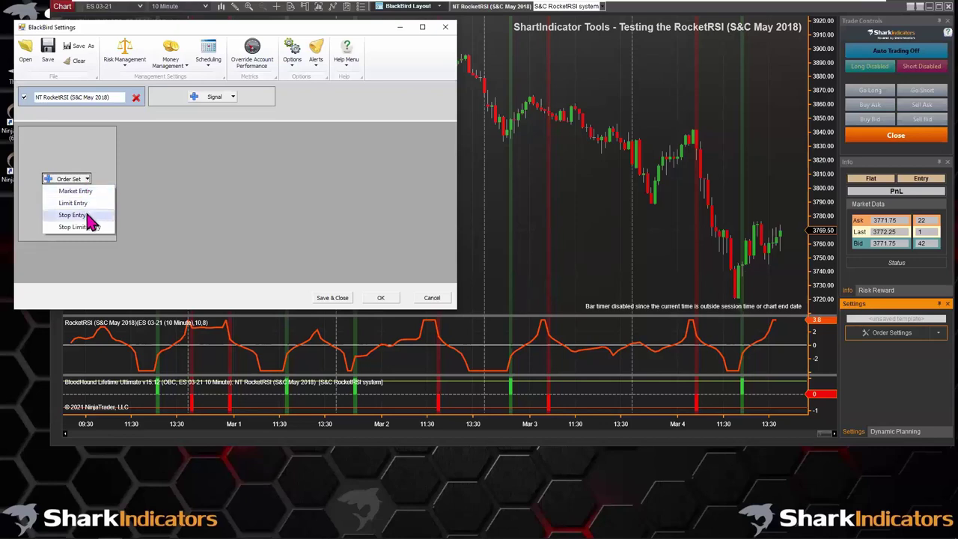
click(88, 192)
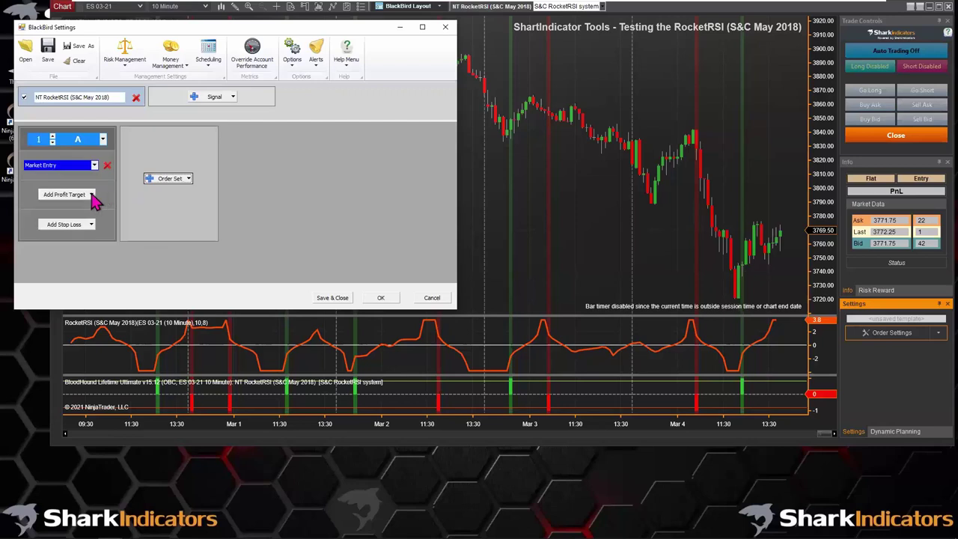
click(86, 196)
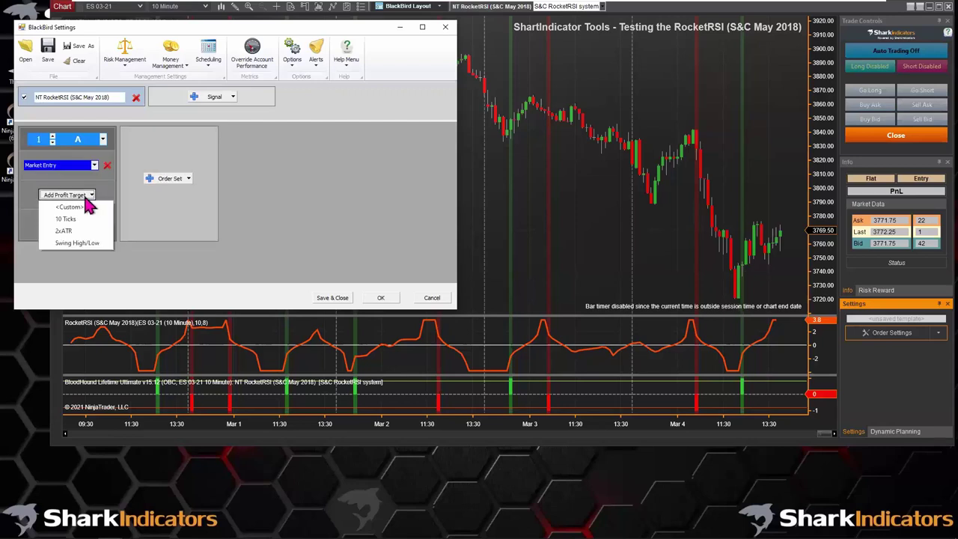
click(65, 231)
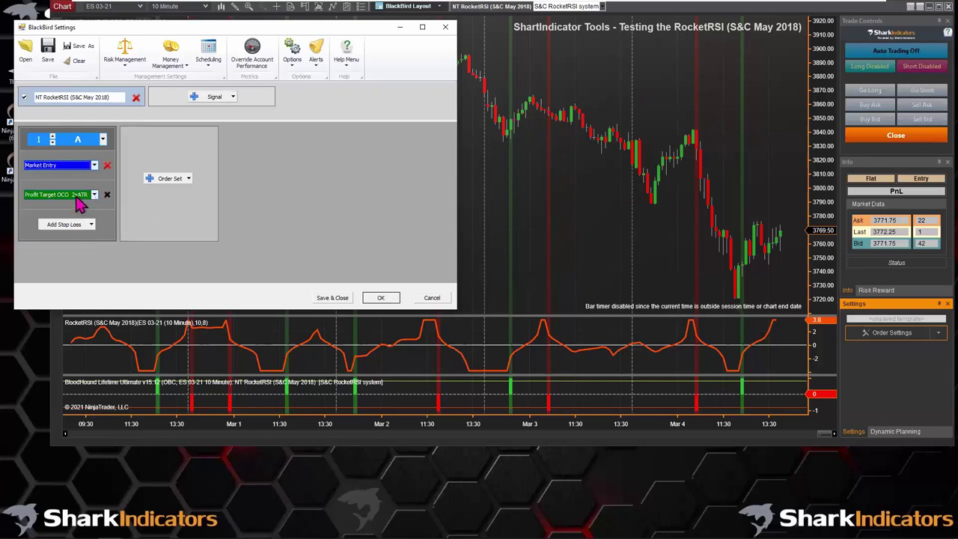
Add a 1.5xATR trailing stop loss to the market entry order set
click(85, 224)
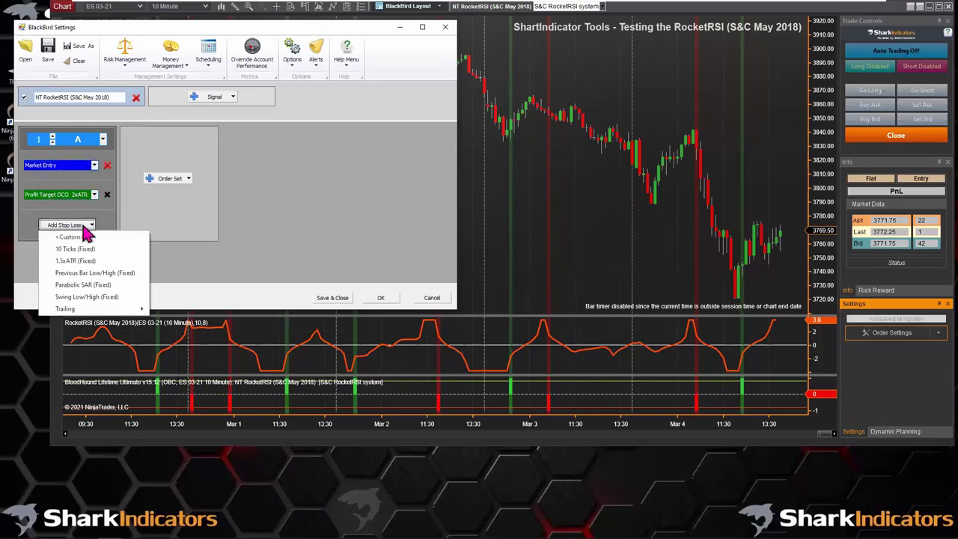
mouse_move(90, 310)
mouse_move(107, 312)
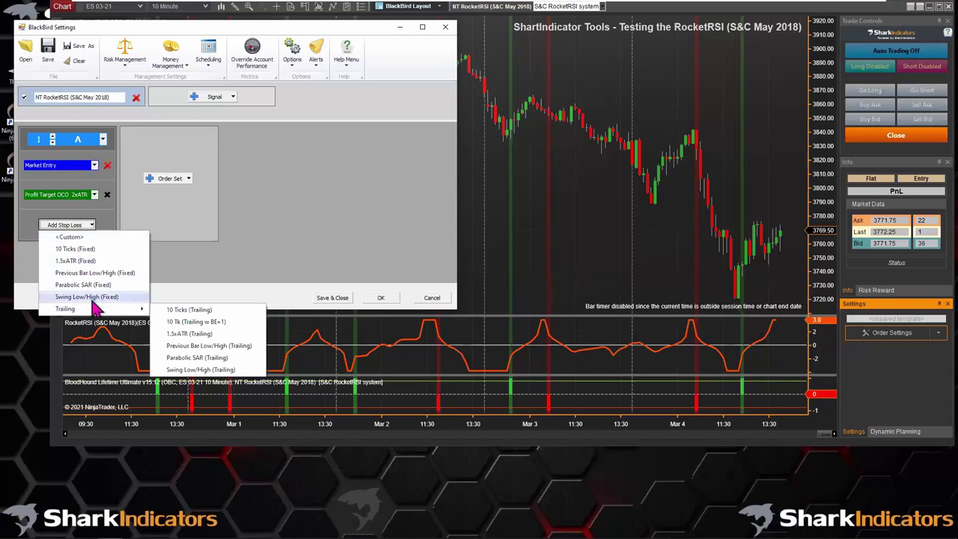
click(185, 336)
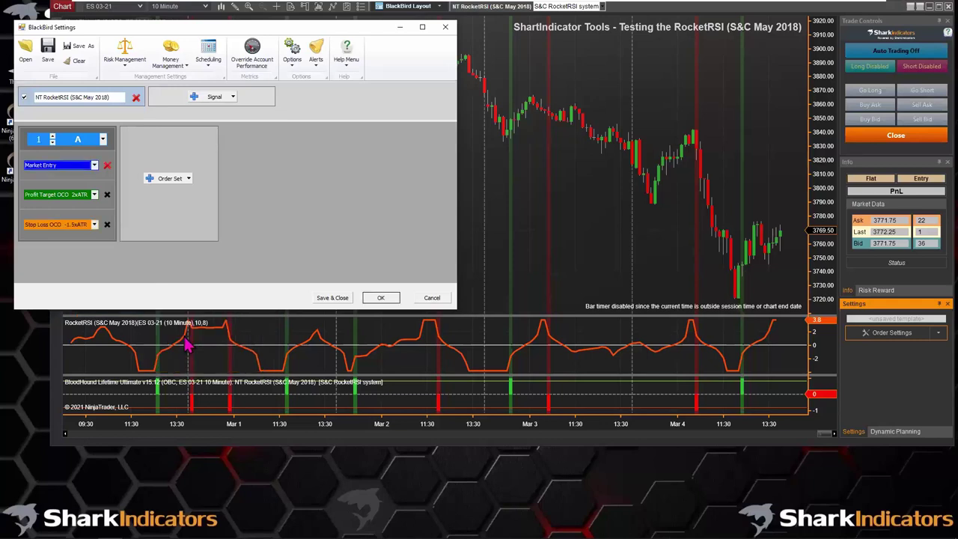
Set the stop loss's initial placement to OCO Entry Price -2xATR by changing its long factor to -2
click(66, 227)
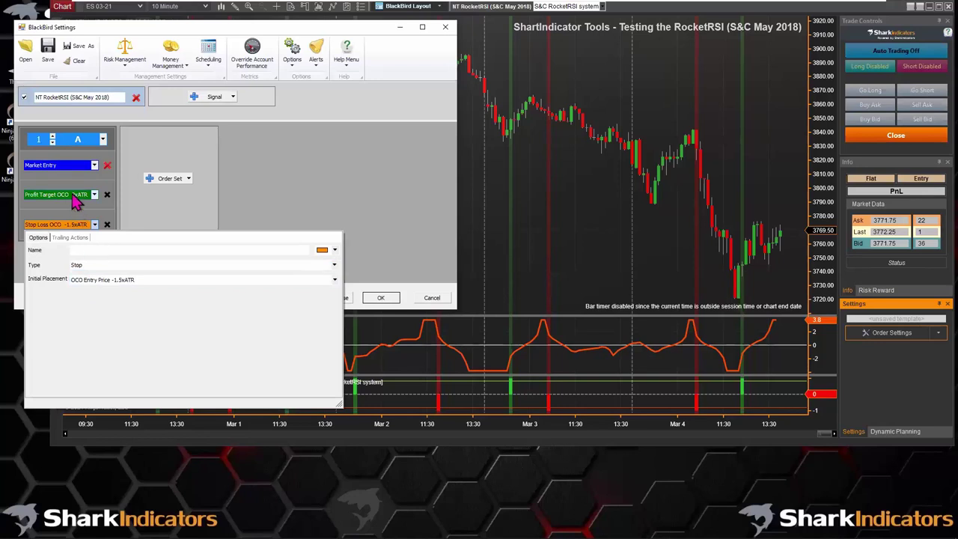
click(105, 281)
click(171, 462)
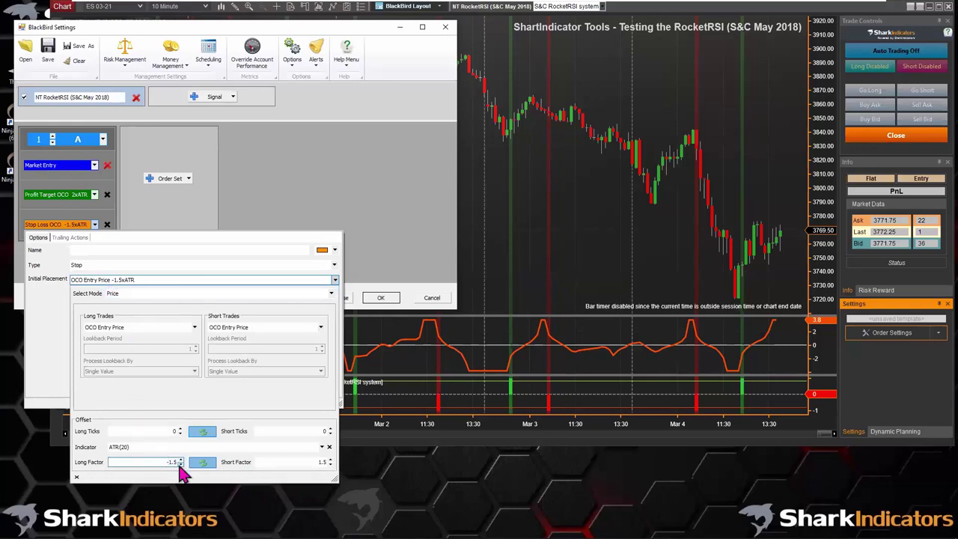
click(180, 463)
click(62, 339)
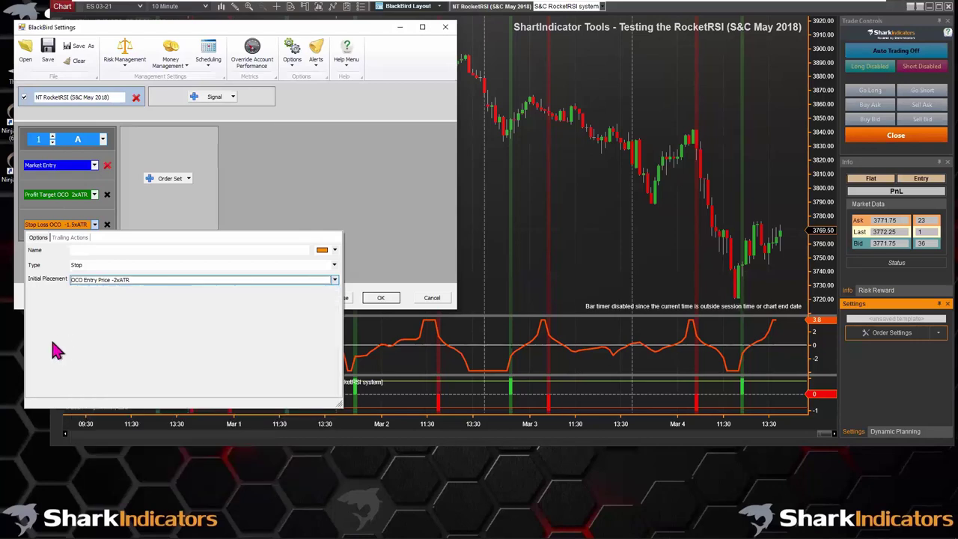
Change the stop loss's ATR trailing action to move to Last -2xATR and close the stop loss settings
click(73, 238)
click(213, 305)
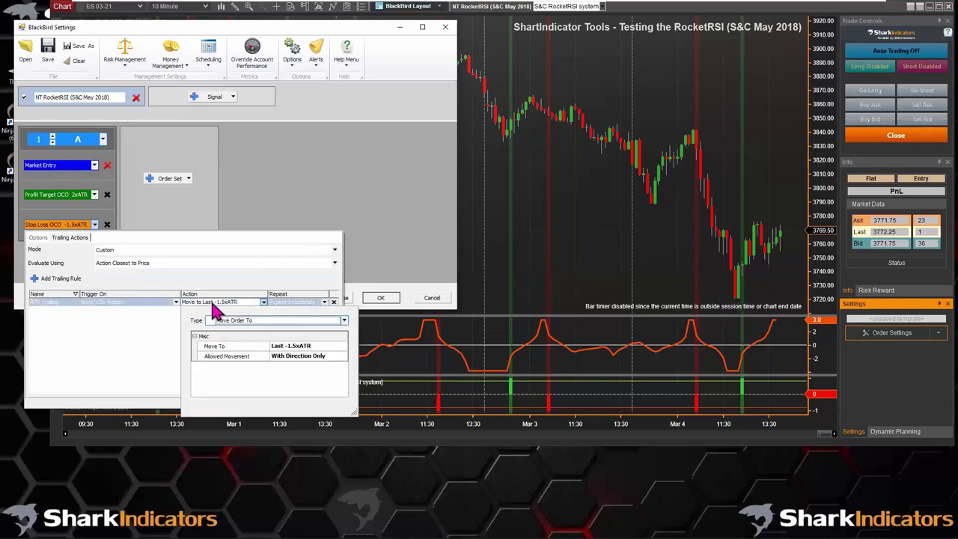
click(303, 349)
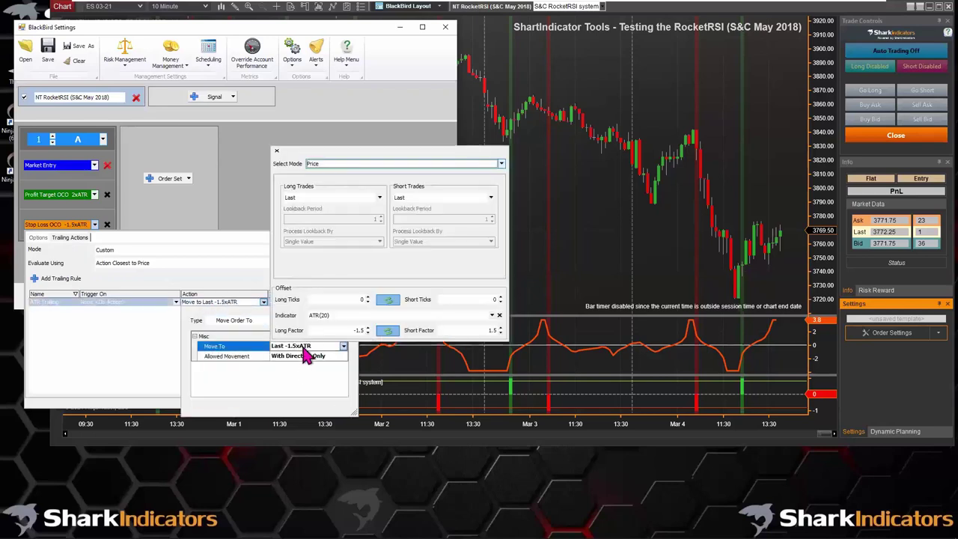
click(361, 330)
text(5)
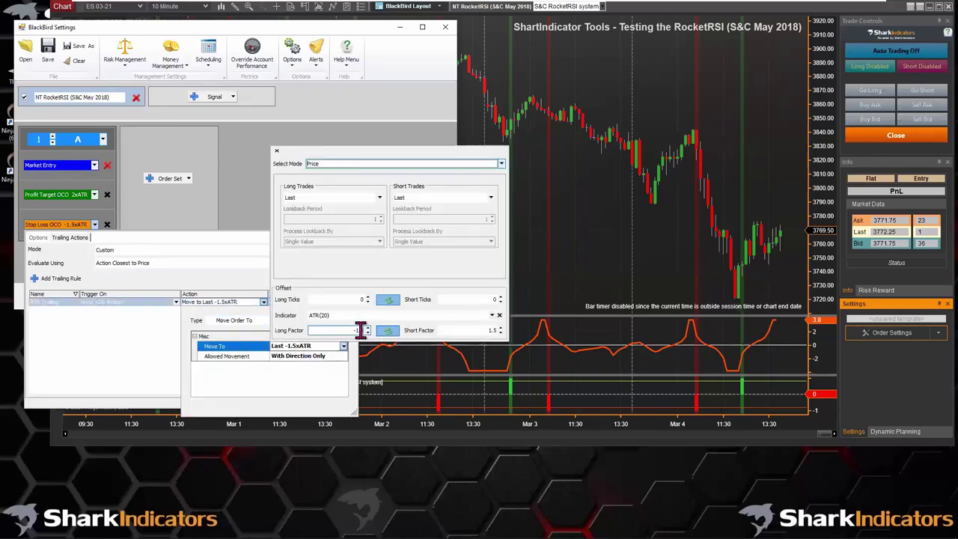
key(BackSpace)
key(BackSpace)
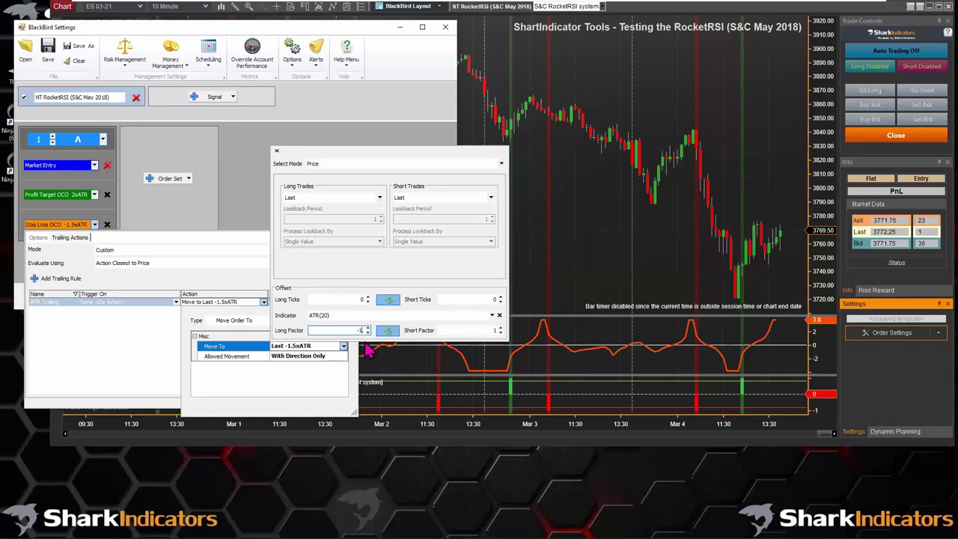
click(367, 333)
click(104, 355)
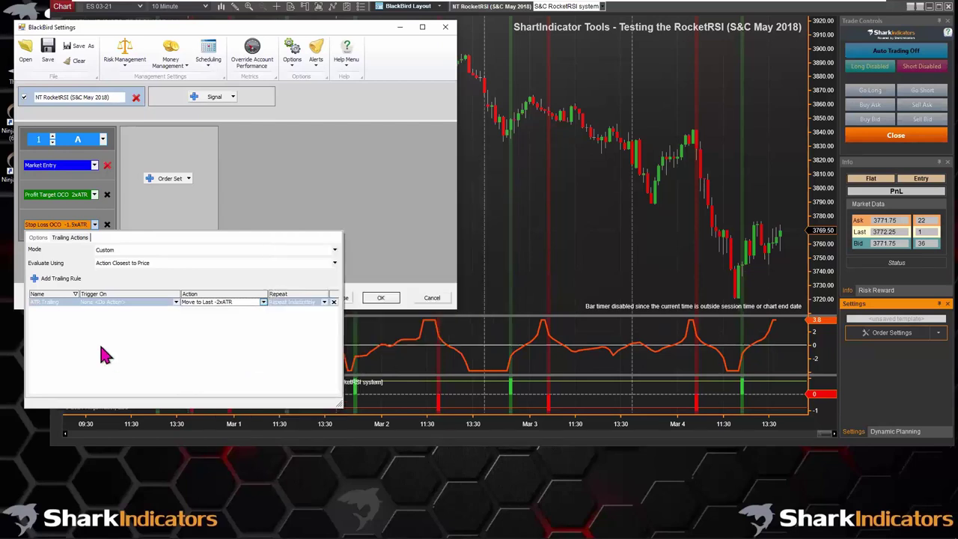
click(147, 222)
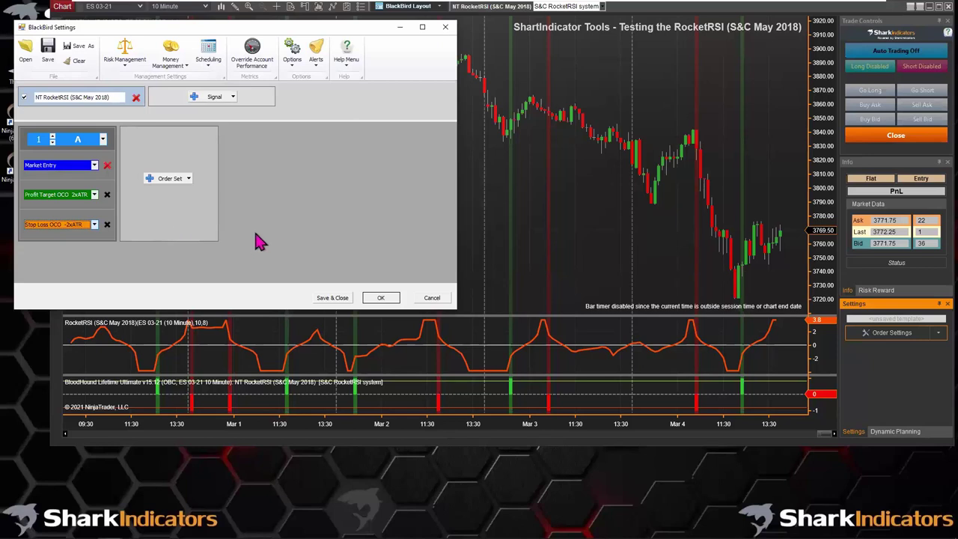
Apply the BlackBird settings and reload NinjaScript on the chart to run the strategy on historical data
click(120, 98)
click(246, 167)
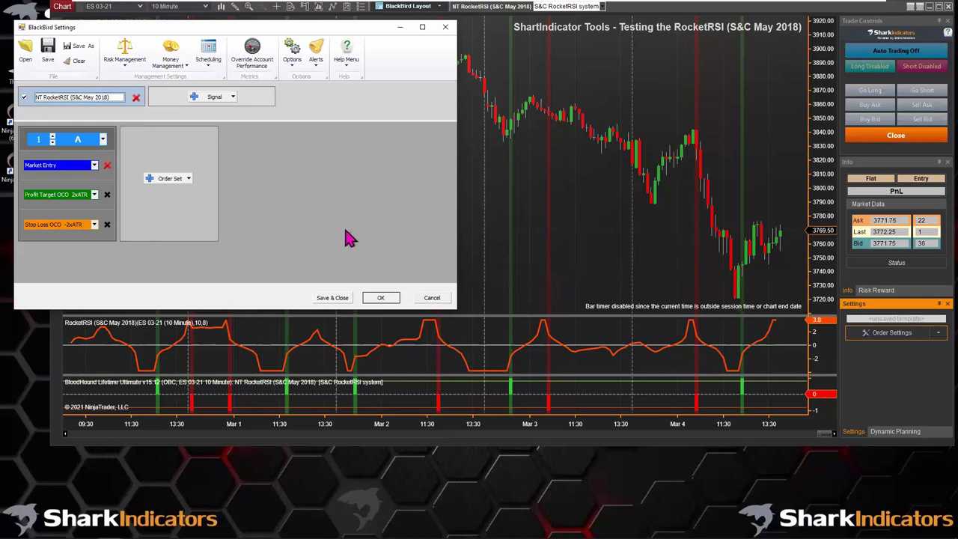
click(383, 299)
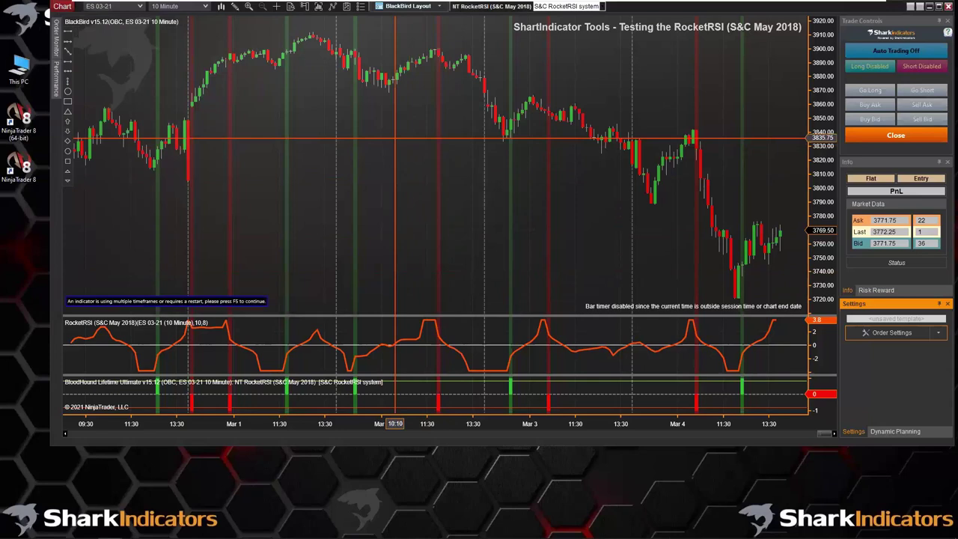
right_click(394, 139)
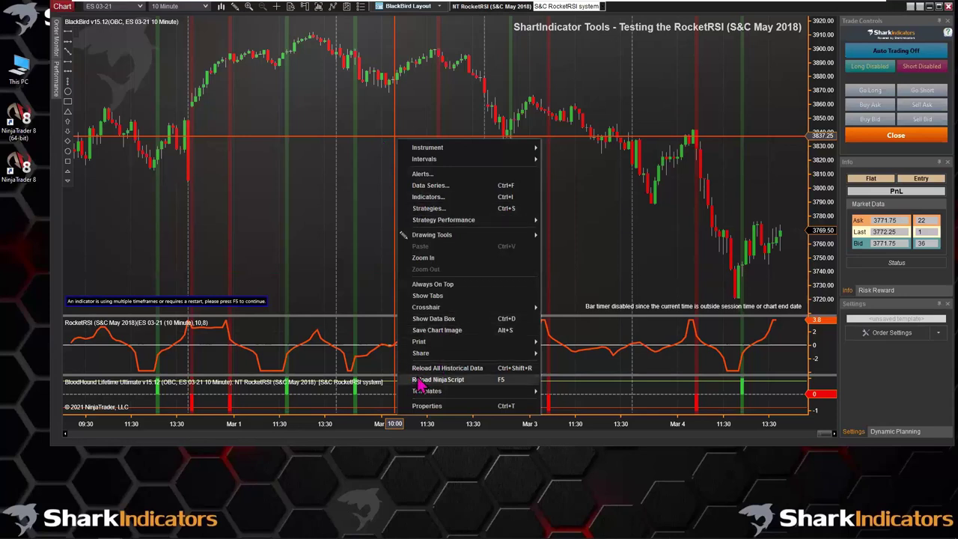
click(500, 381)
click(520, 244)
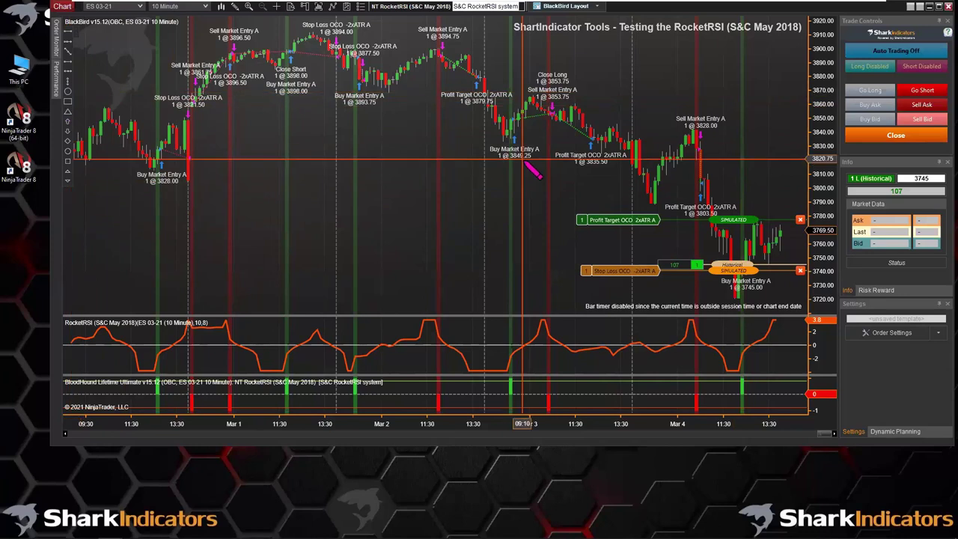
Close the open long position and clear the ellipse drawn above the latest long signal on the price chart
drag(746, 110, 733, 153)
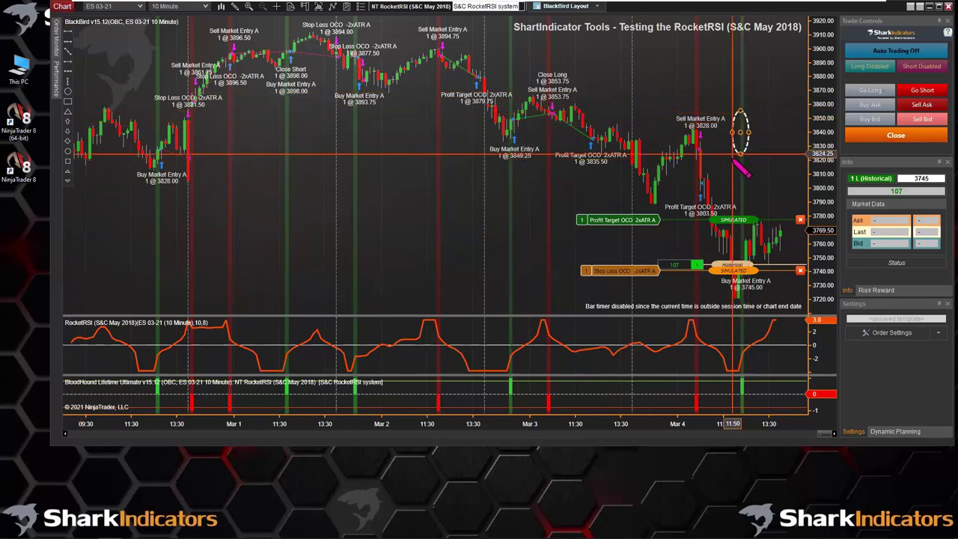
click(737, 159)
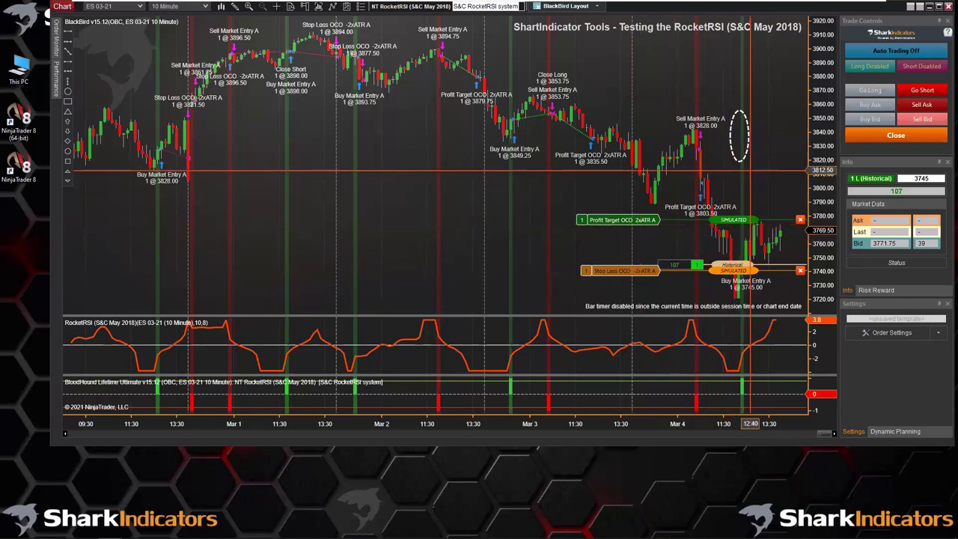
click(894, 149)
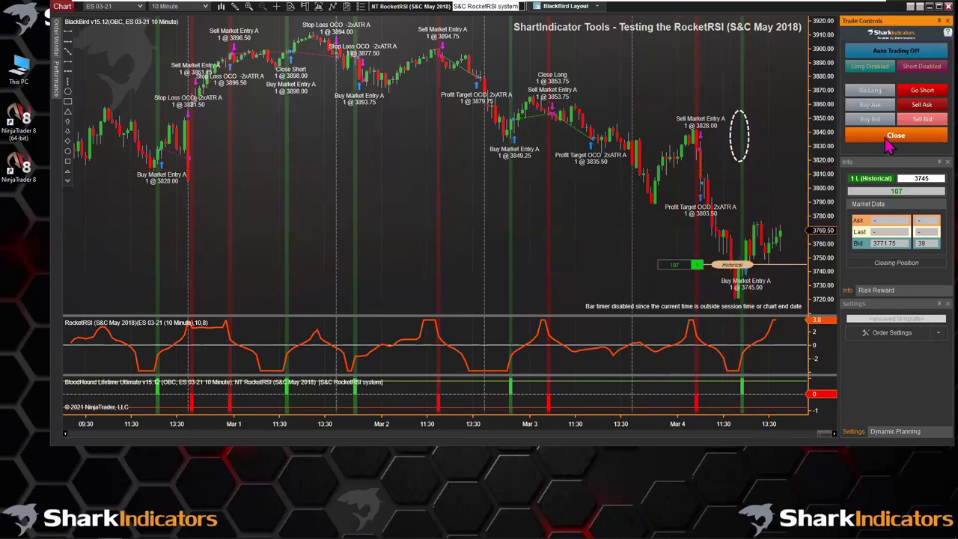
click(736, 146)
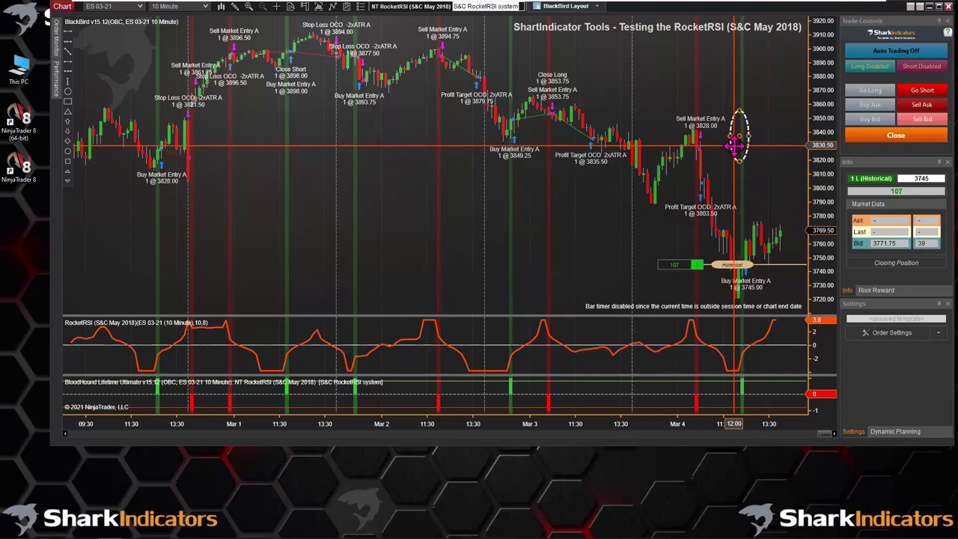
Open the Historical strategy performance report for the BlackBird strategy on ES 03-21 10 Minute and examine its summary
right_click(386, 125)
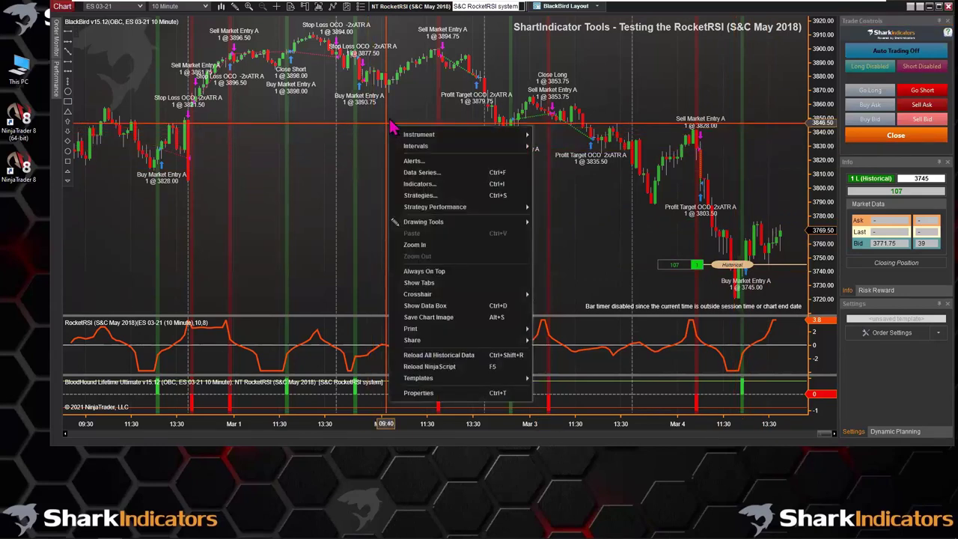
mouse_move(457, 211)
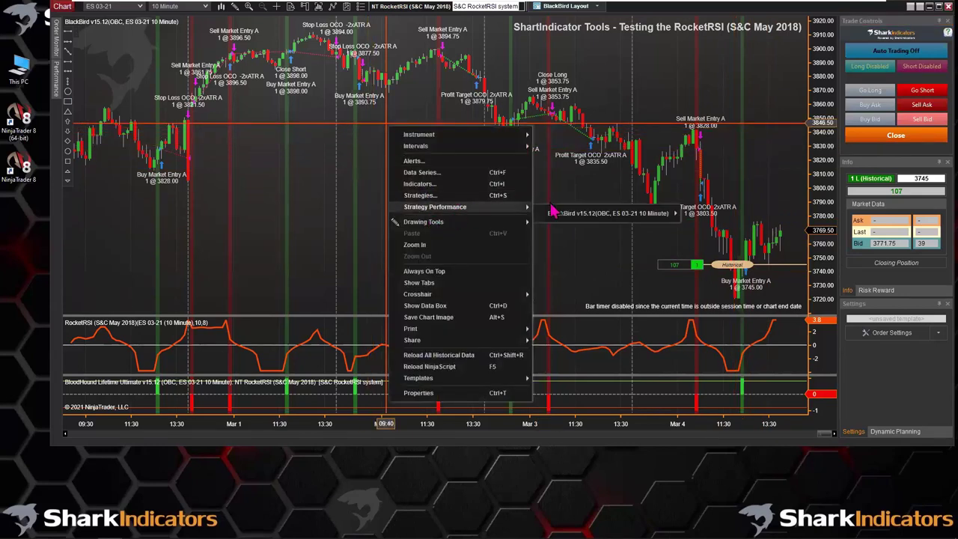
click(609, 215)
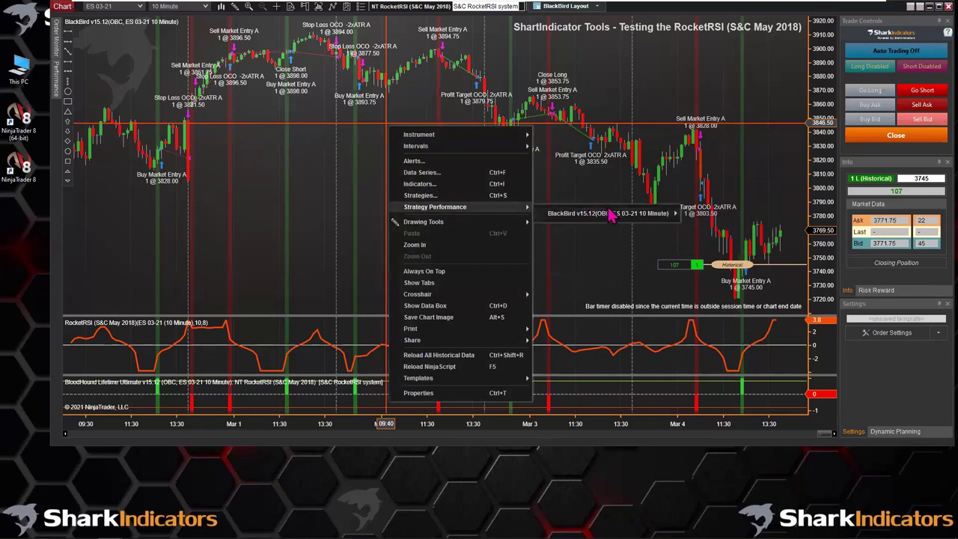
right_click(377, 141)
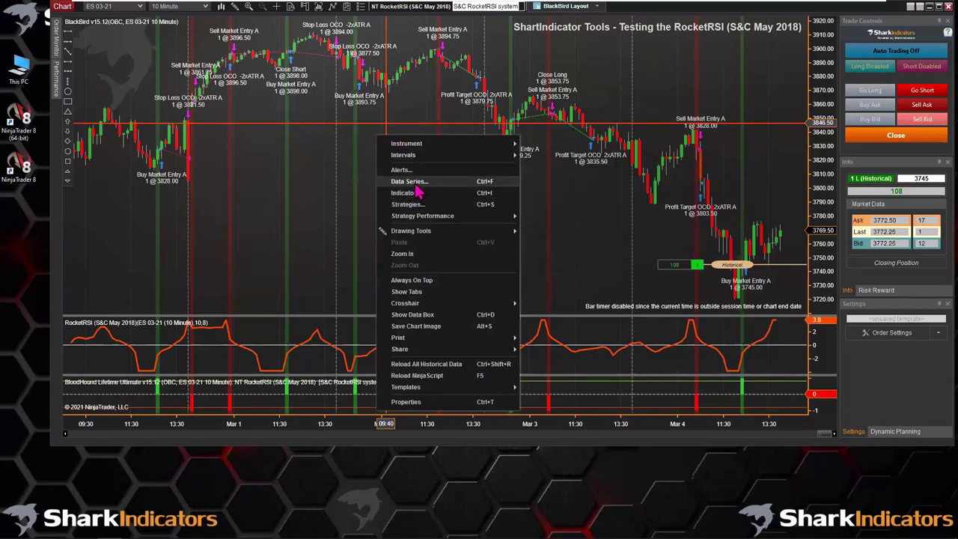
mouse_move(413, 219)
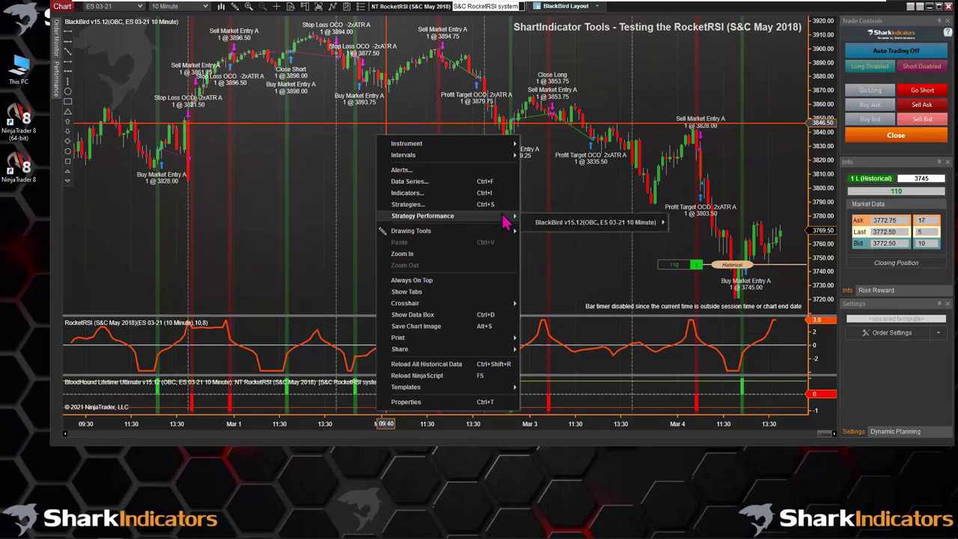
mouse_move(580, 224)
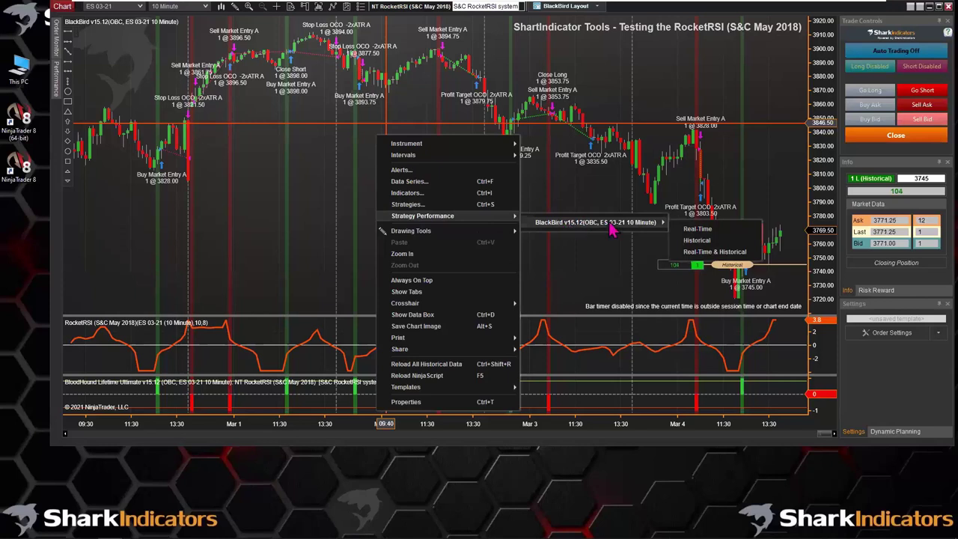
click(696, 241)
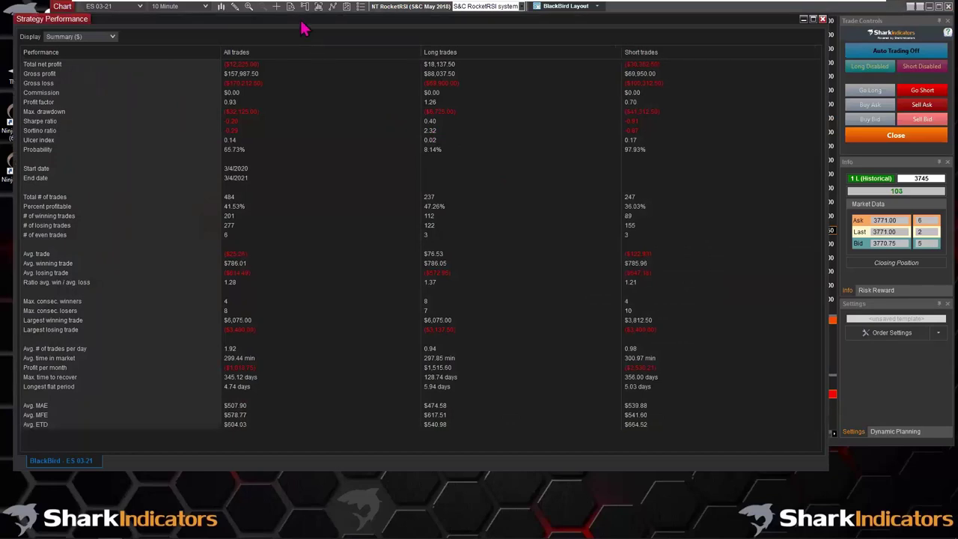
drag(303, 28, 338, 34)
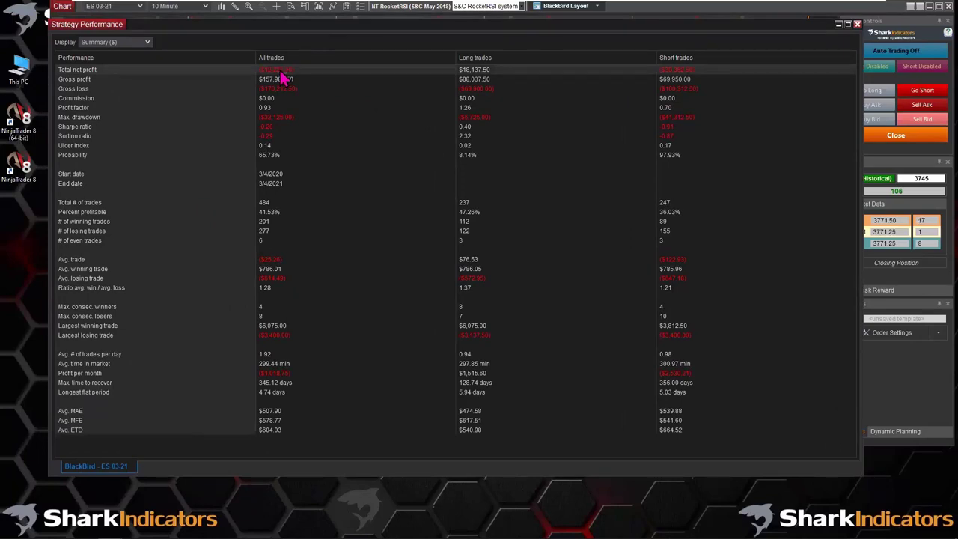
Switch the performance report to the Analysis display, examine the cumulative net profit graph, and close the report
click(148, 42)
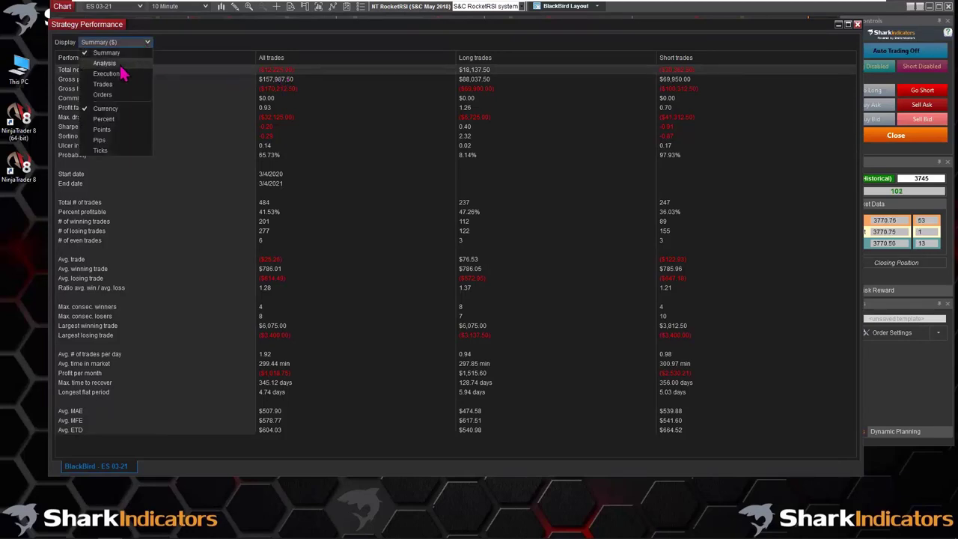
key(Escape)
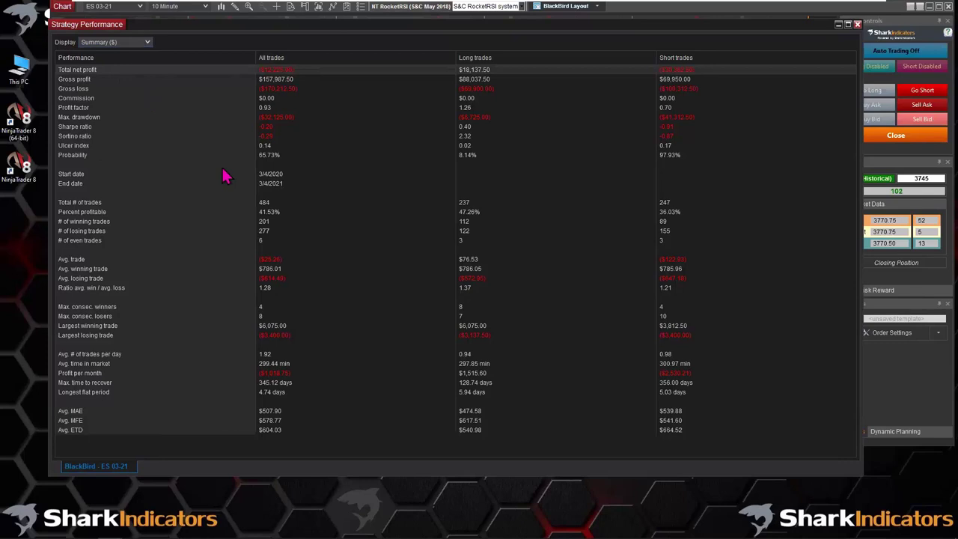
key(Down)
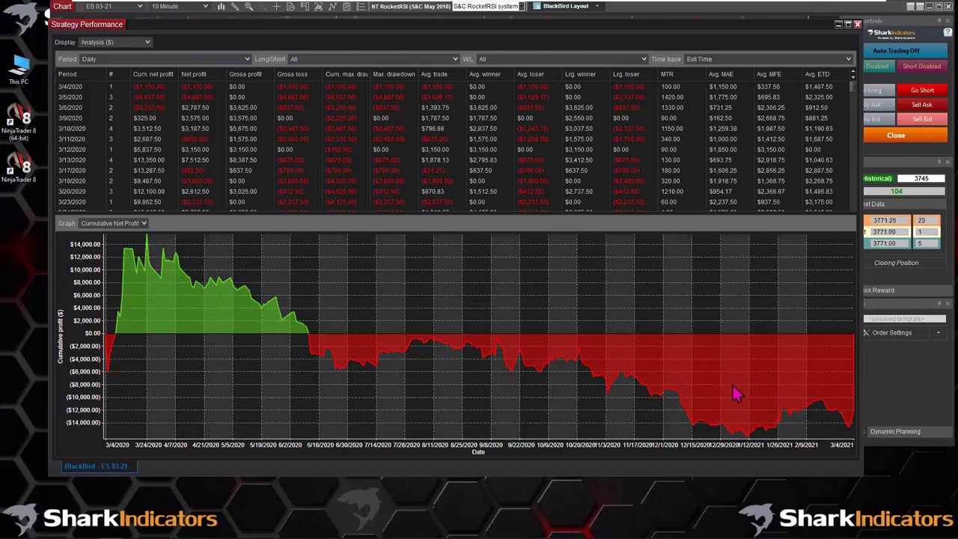
click(857, 24)
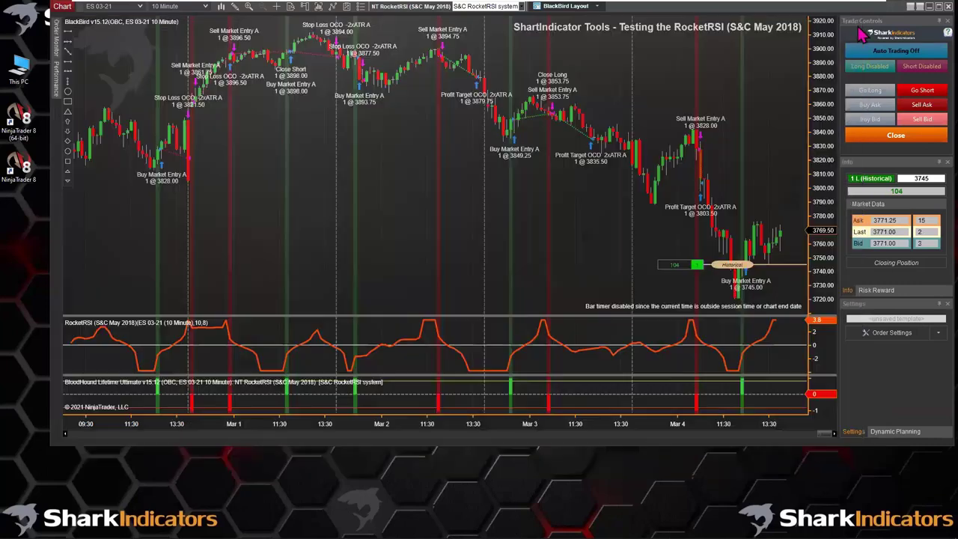
Remove the -2xATR stop loss from the BlackBird order set, apply the settings, and reload NinjaScript on the chart
click(894, 333)
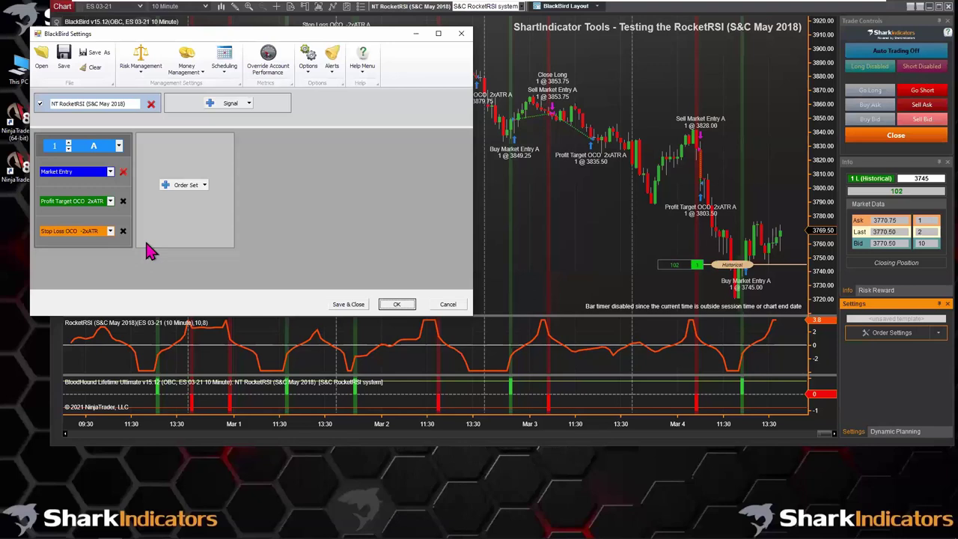
click(124, 234)
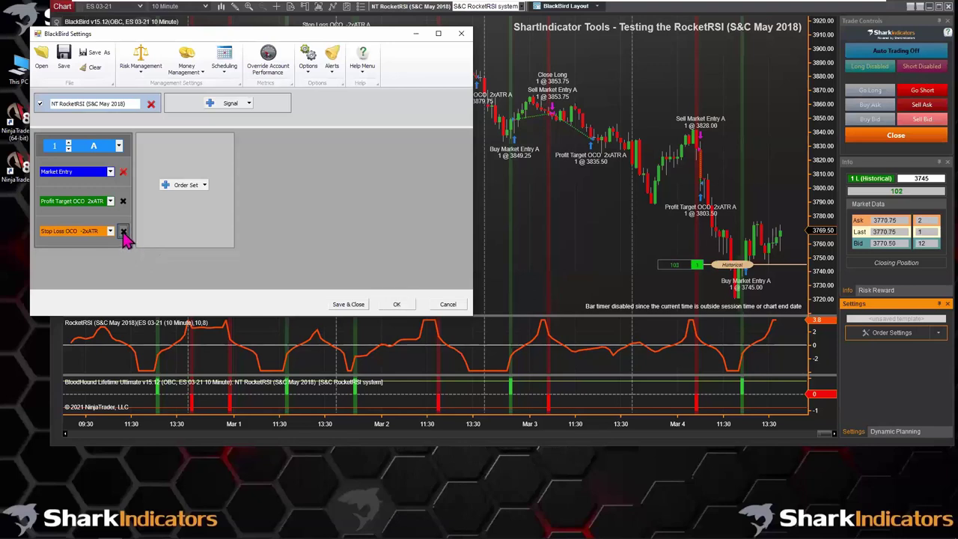
click(125, 232)
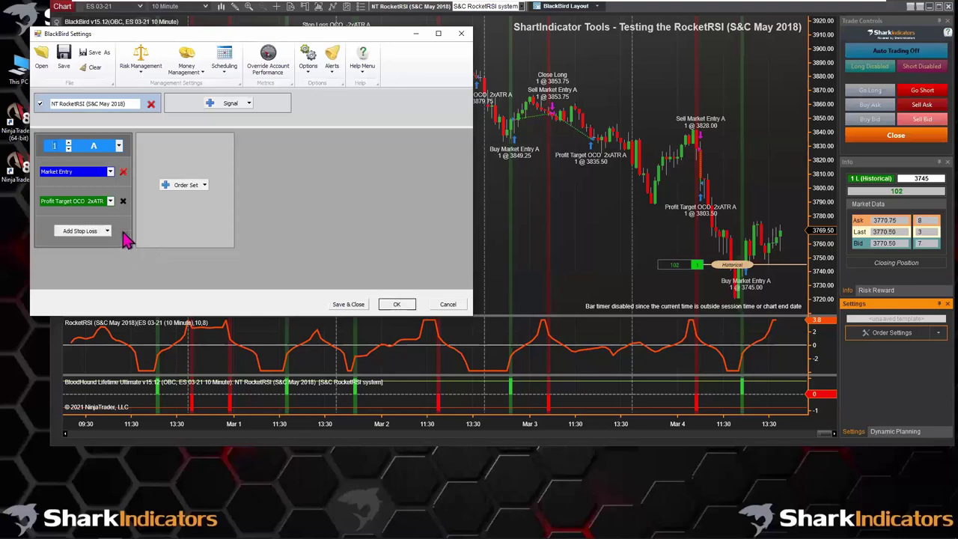
click(397, 304)
right_click(389, 164)
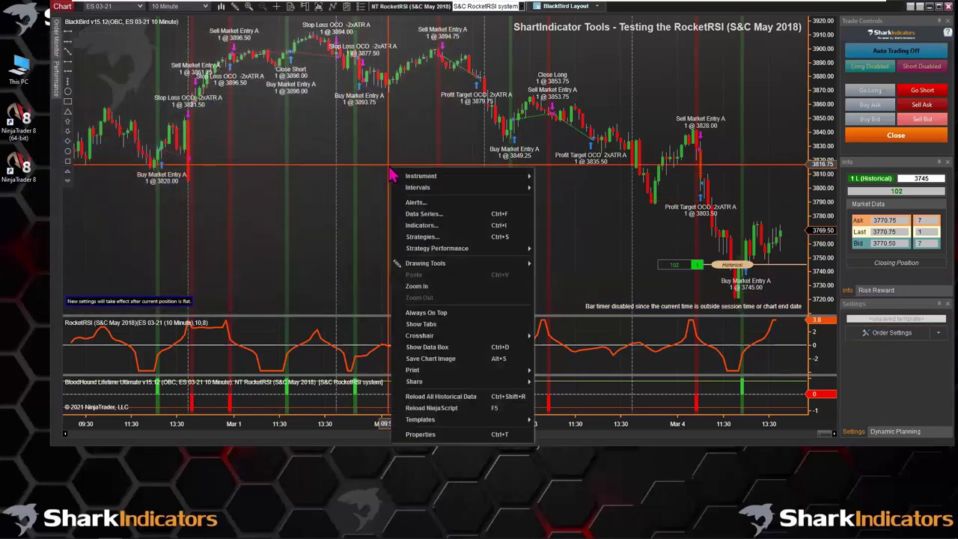
click(467, 417)
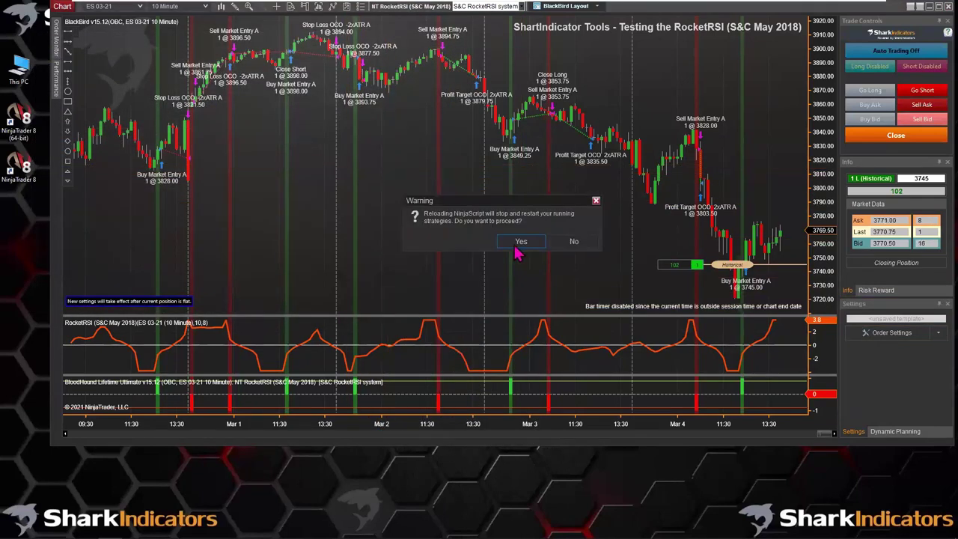
click(519, 242)
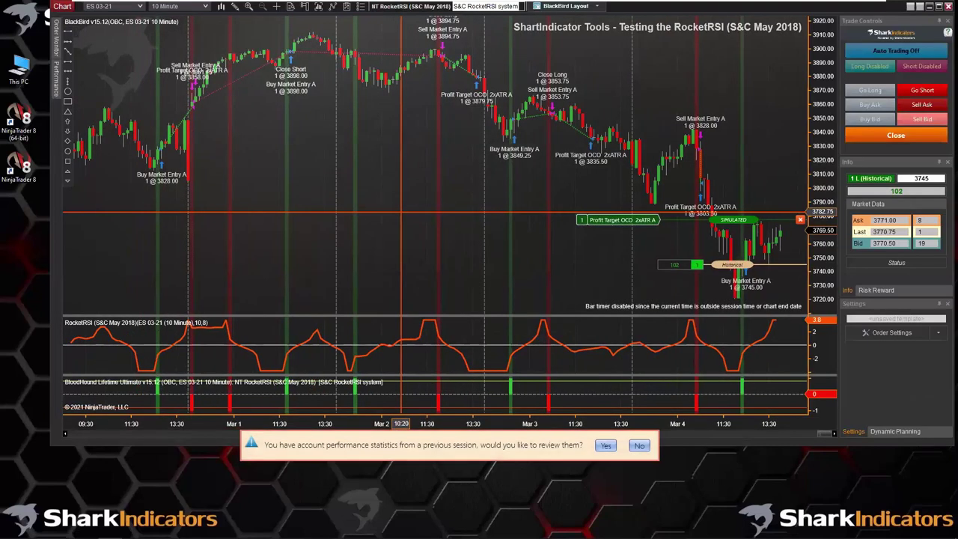
Review the BlackBird strategy's Historical performance summary for the run without a stop loss and close the report
click(890, 340)
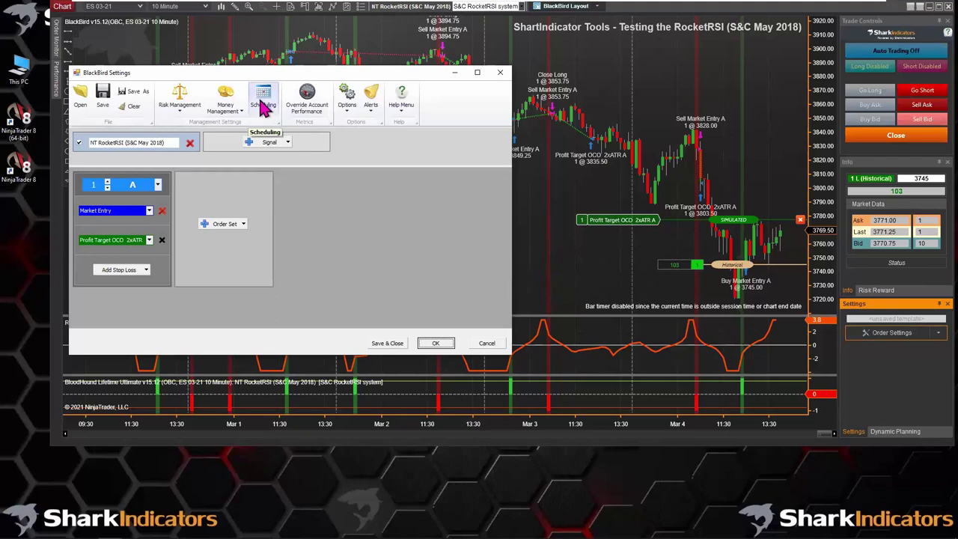
click(487, 343)
right_click(377, 129)
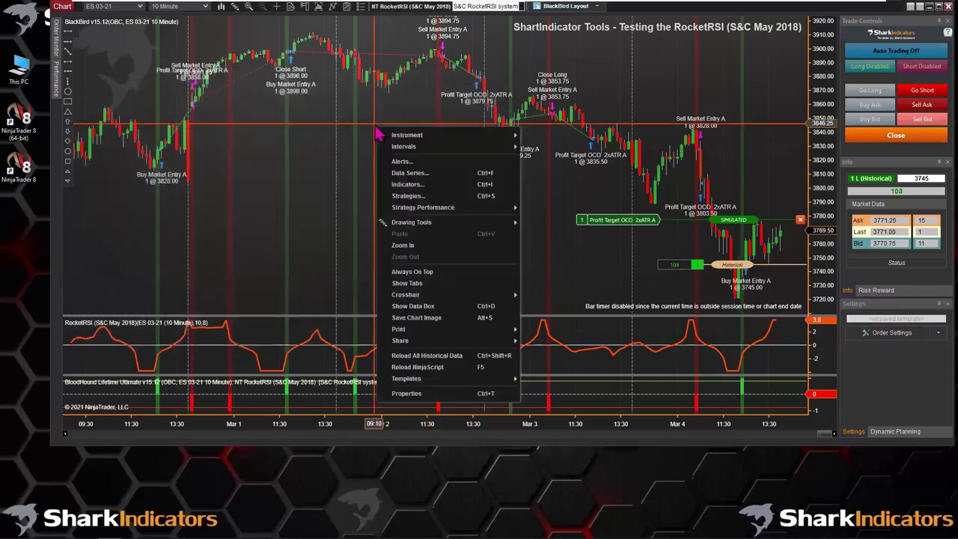
mouse_move(419, 208)
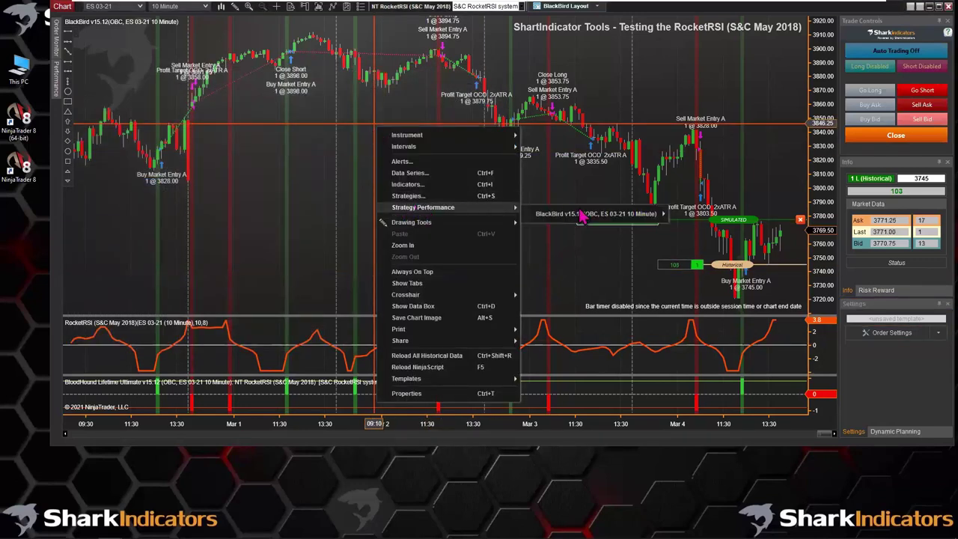
mouse_move(651, 214)
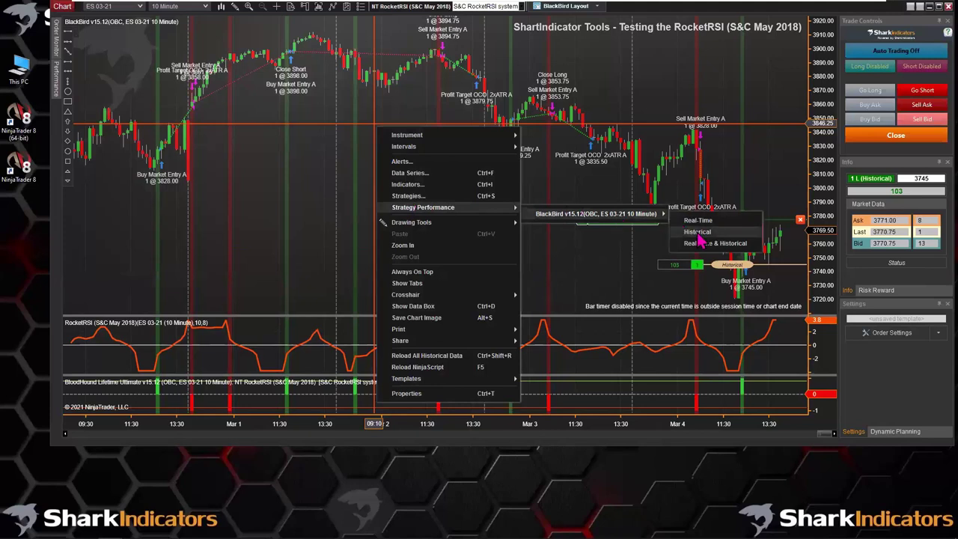
click(697, 232)
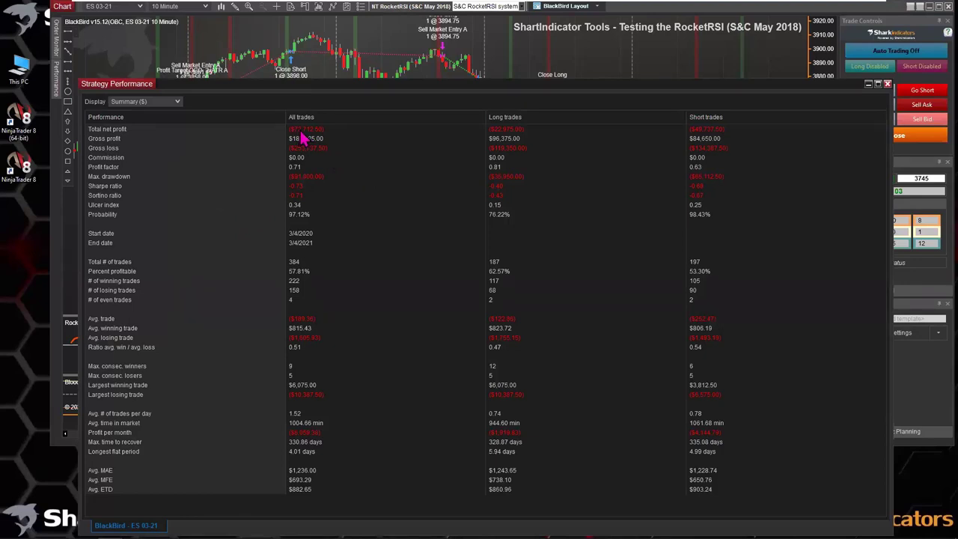
click(888, 84)
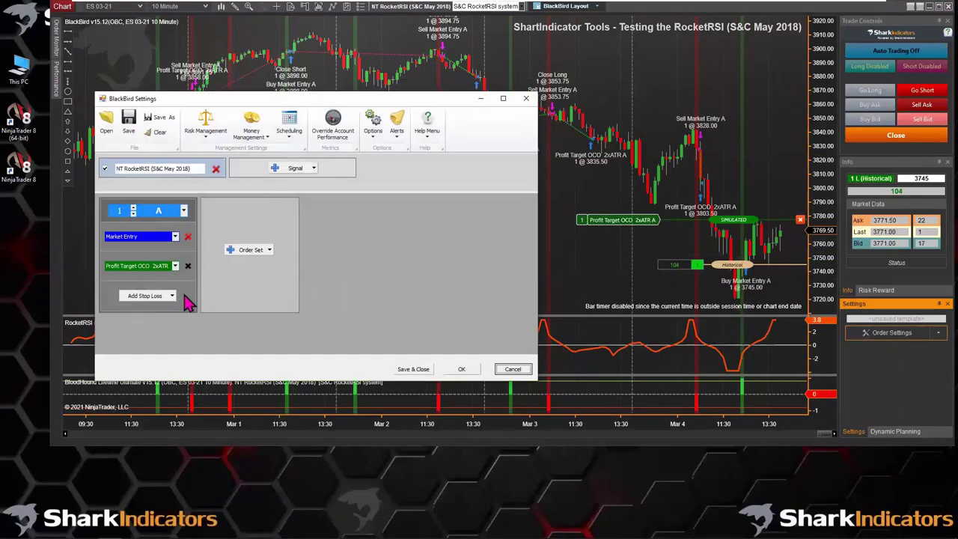
Add the 1.5xATR (Trailing) stop loss back to order set A in the BlackBird settings
click(177, 296)
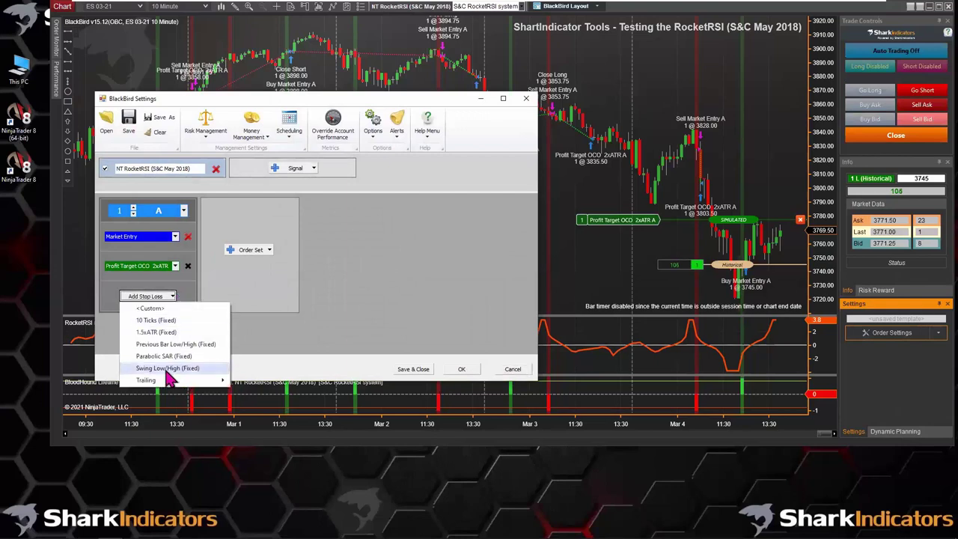
mouse_move(171, 380)
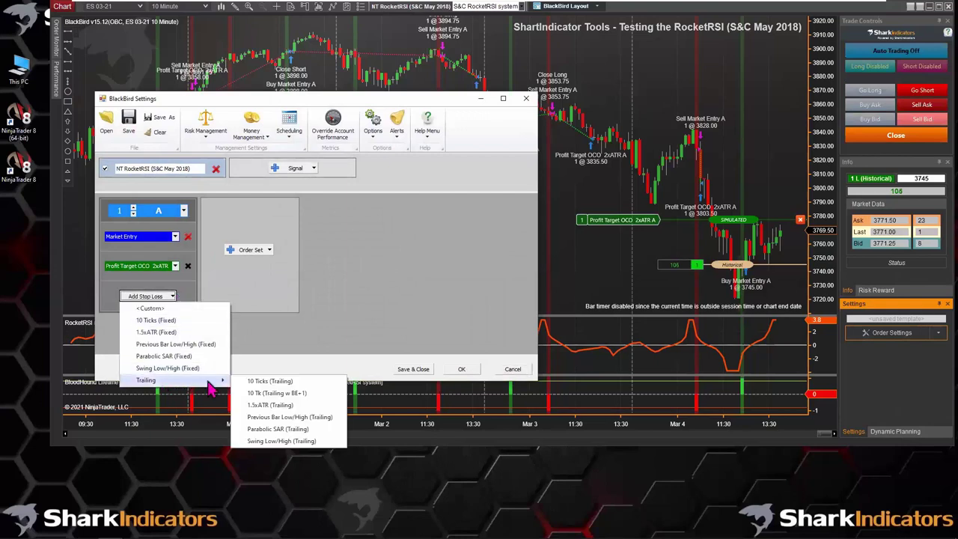
click(266, 407)
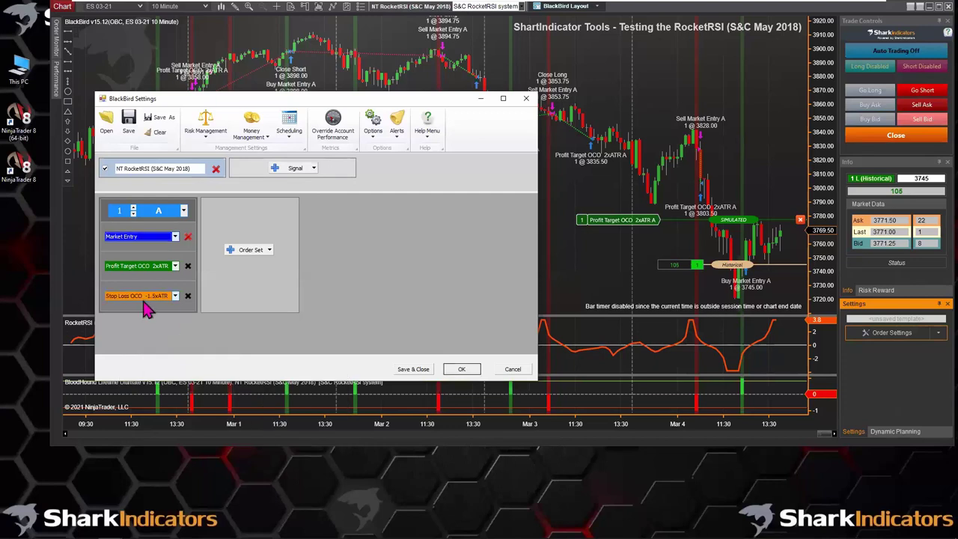
Set the restored stop loss's initial placement to OCO Entry Price -2xATR by changing its long factor to -2
click(144, 298)
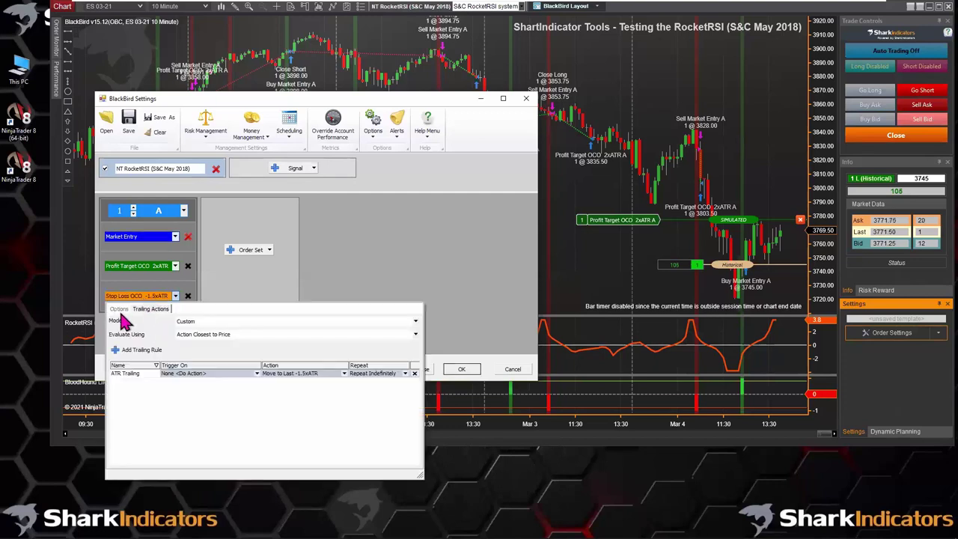
click(118, 308)
click(186, 349)
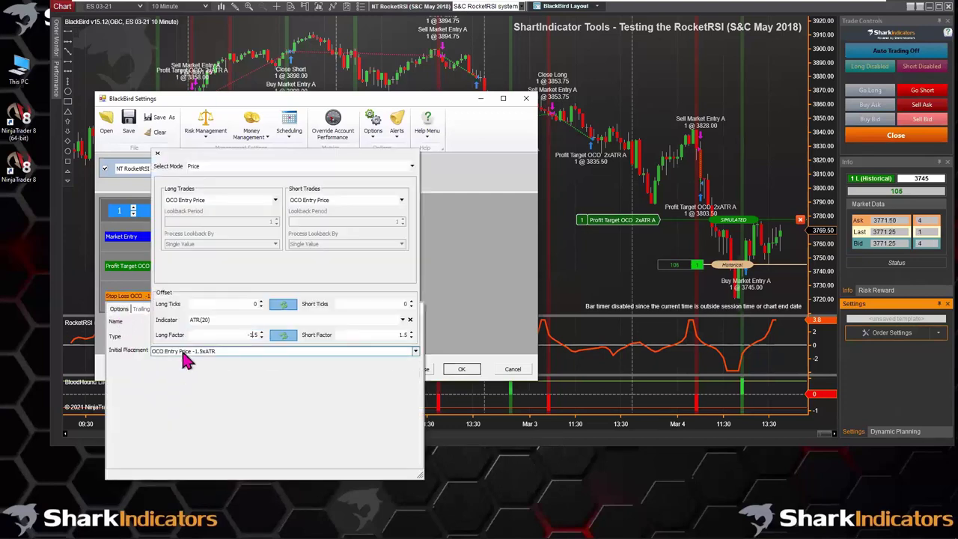
click(260, 333)
click(261, 336)
click(261, 337)
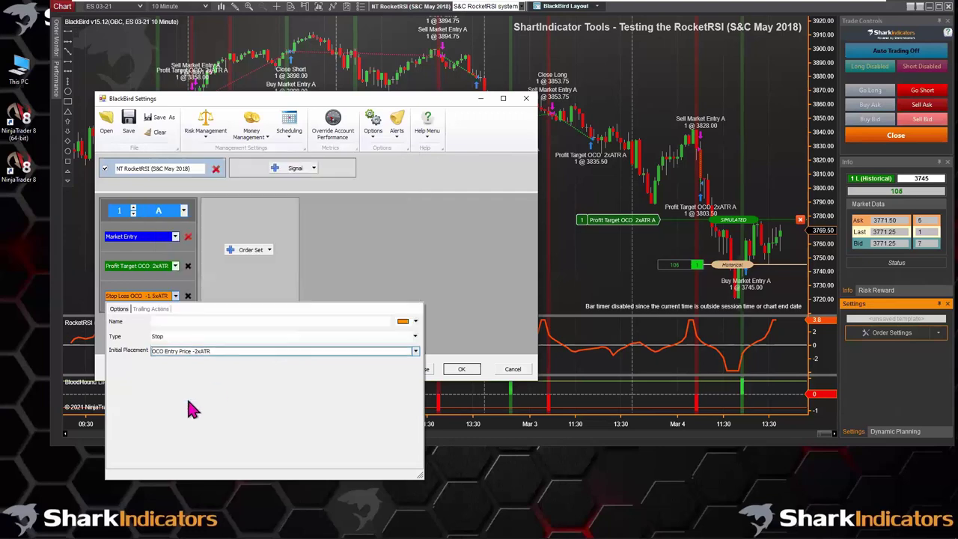
Set the ATR Trailing rule of the stop loss to move the order to Last -2xATR
click(152, 309)
click(310, 372)
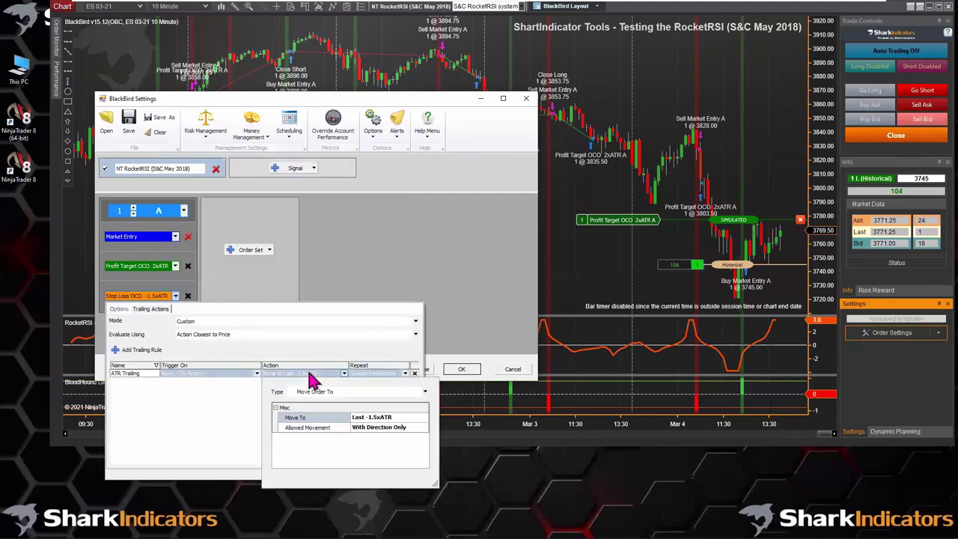
click(382, 417)
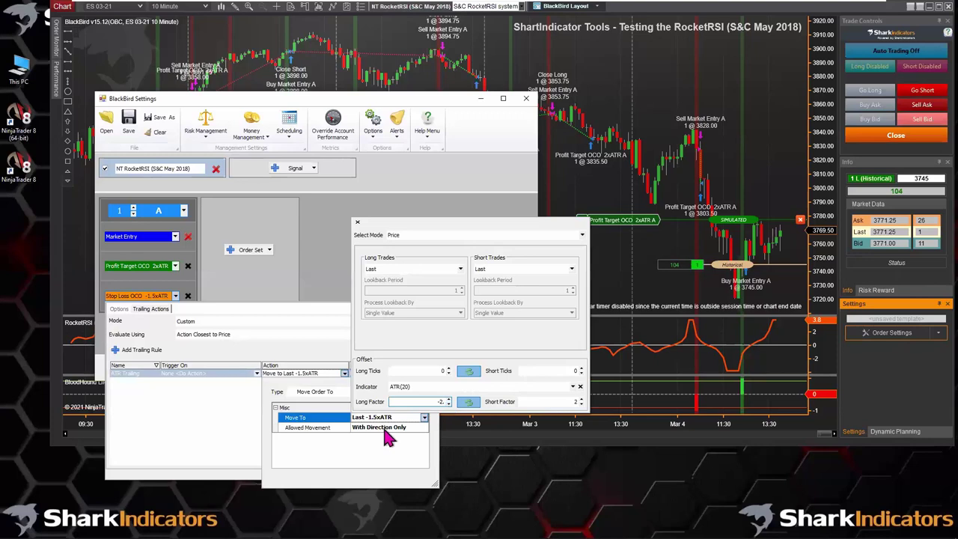
click(334, 460)
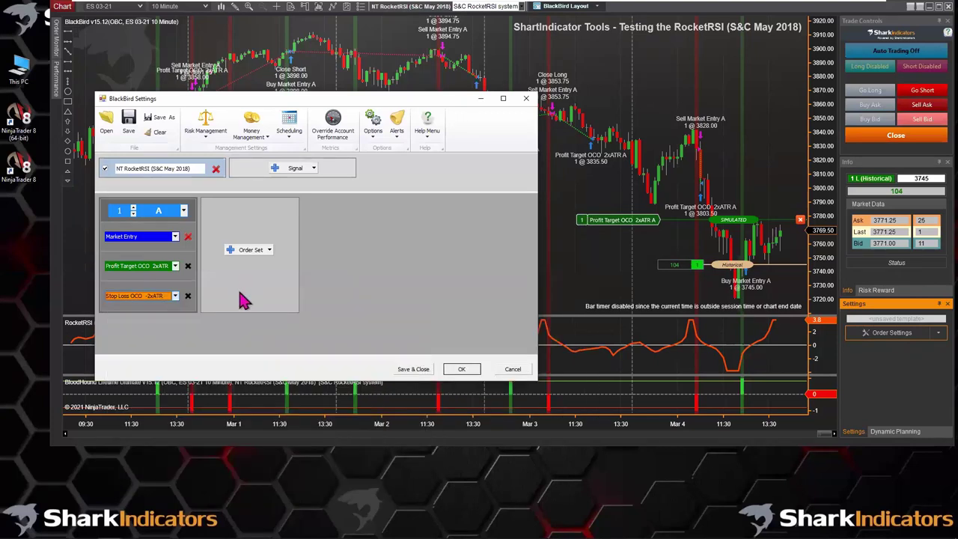
Enable the Net Max Loss daily limit in the BlackBird money management settings and set it to $500
click(252, 129)
click(280, 264)
click(384, 264)
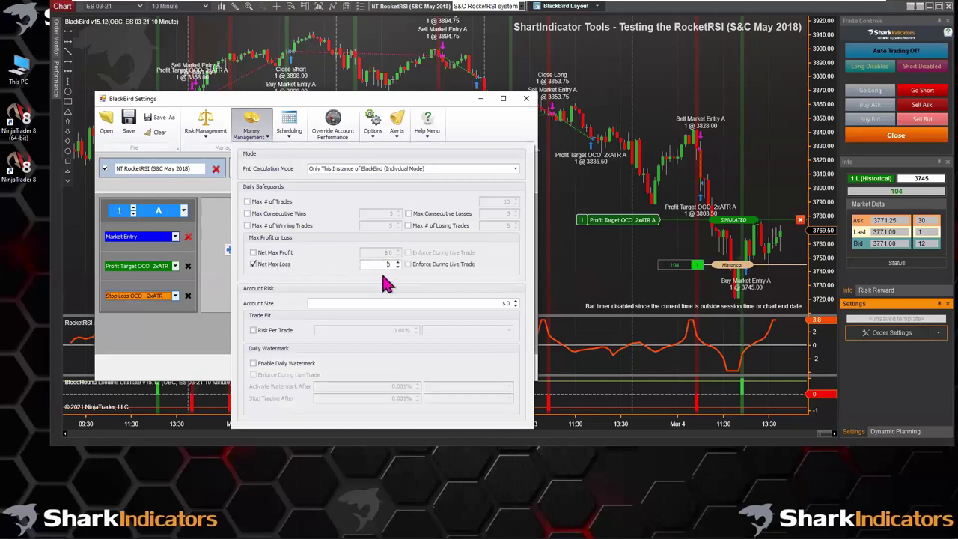
text(500)
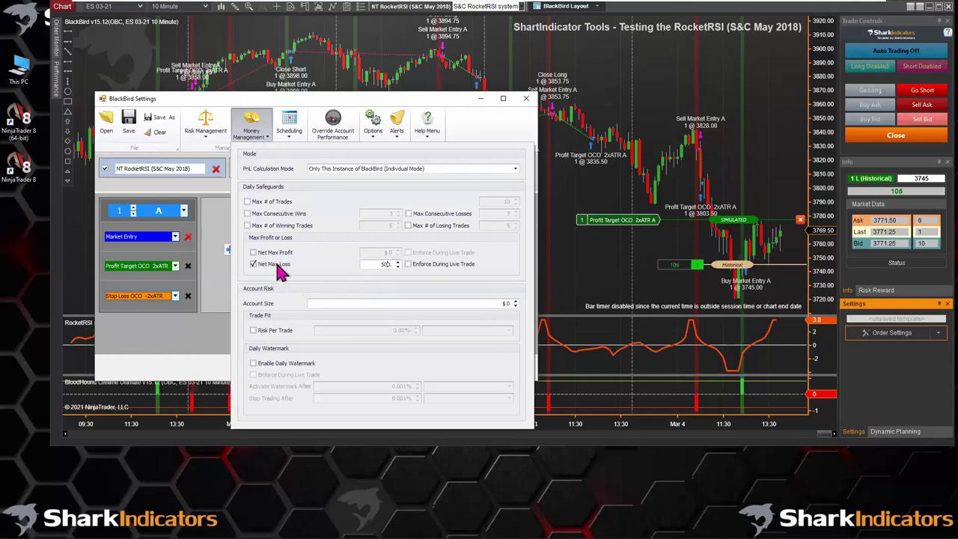
mouse_move(269, 273)
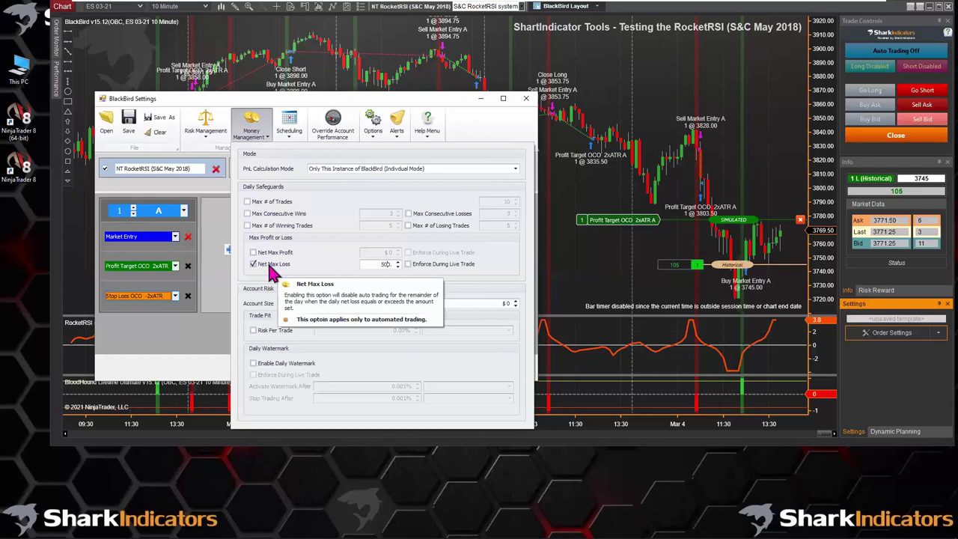
double_click(379, 265)
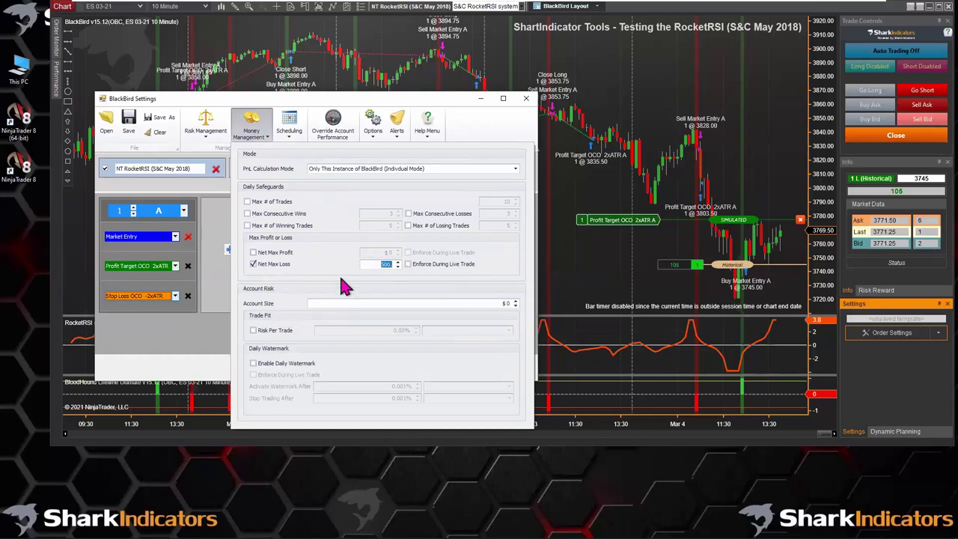
click(371, 266)
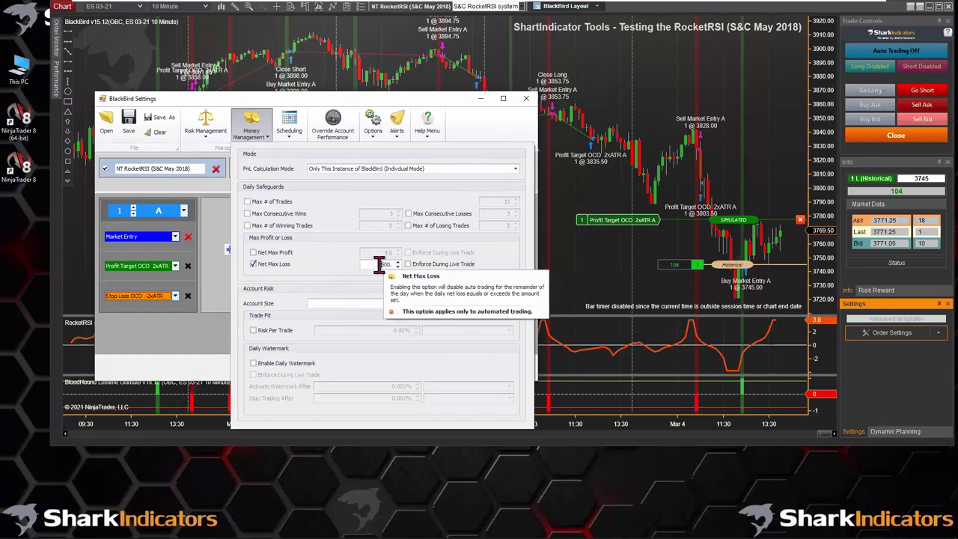
double_click(385, 266)
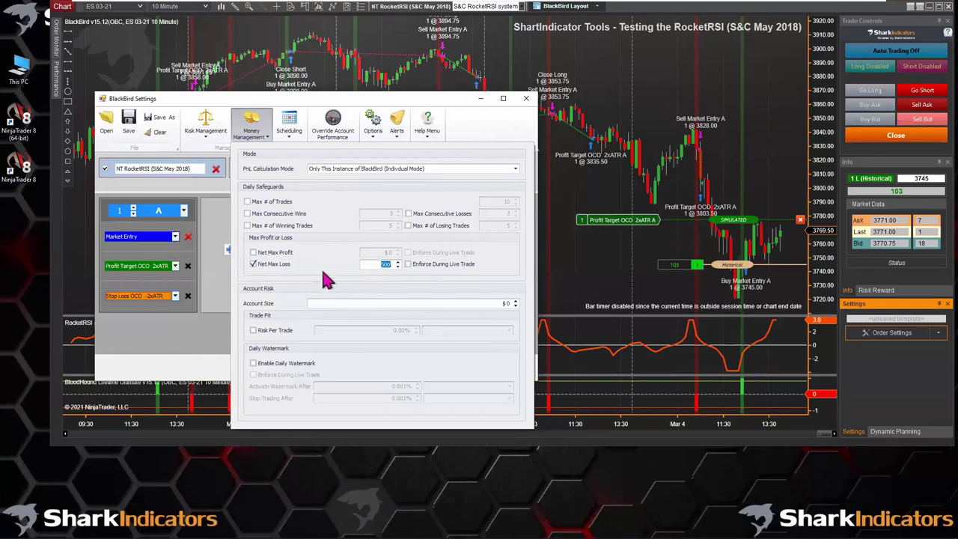
click(197, 336)
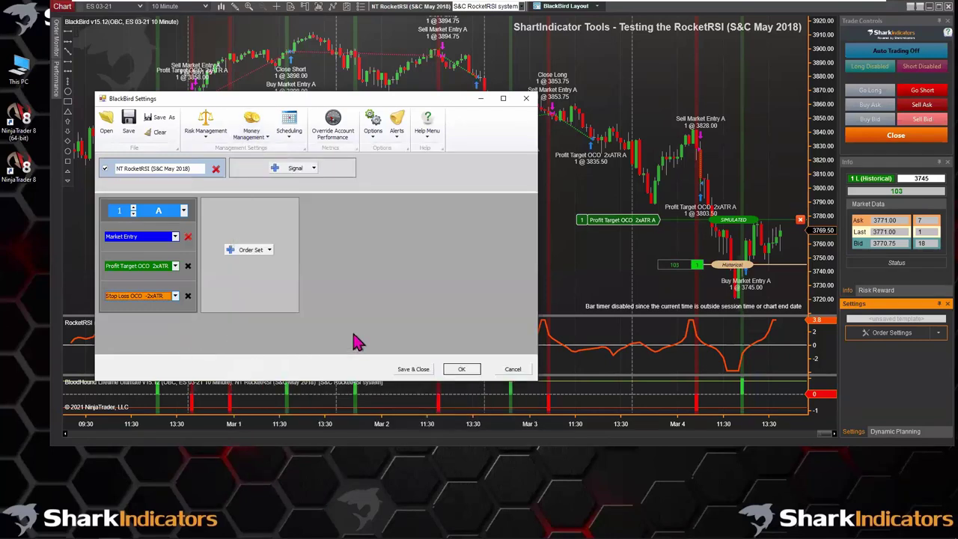
Apply the BlackBird settings, close the open position, and reload NinjaScript on the chart
click(462, 369)
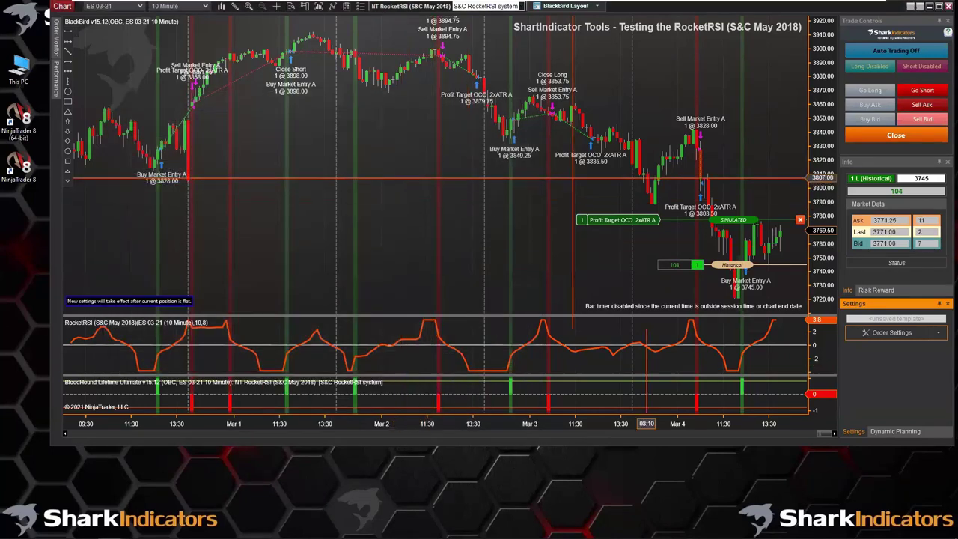
click(875, 138)
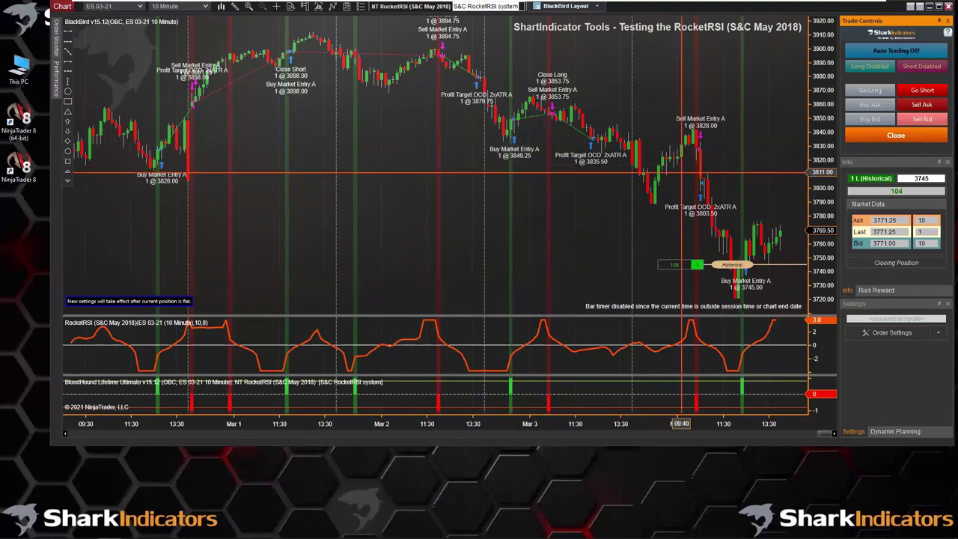
right_click(401, 160)
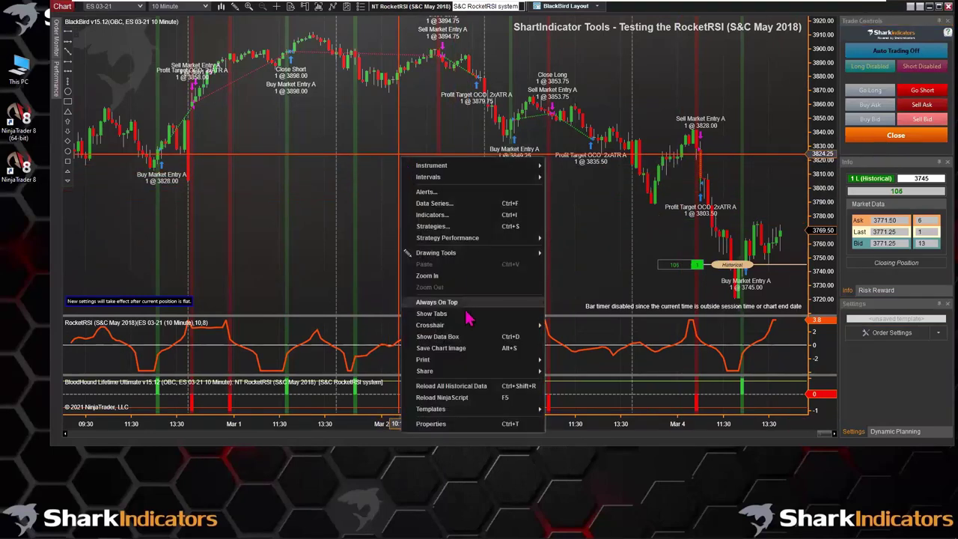
click(485, 399)
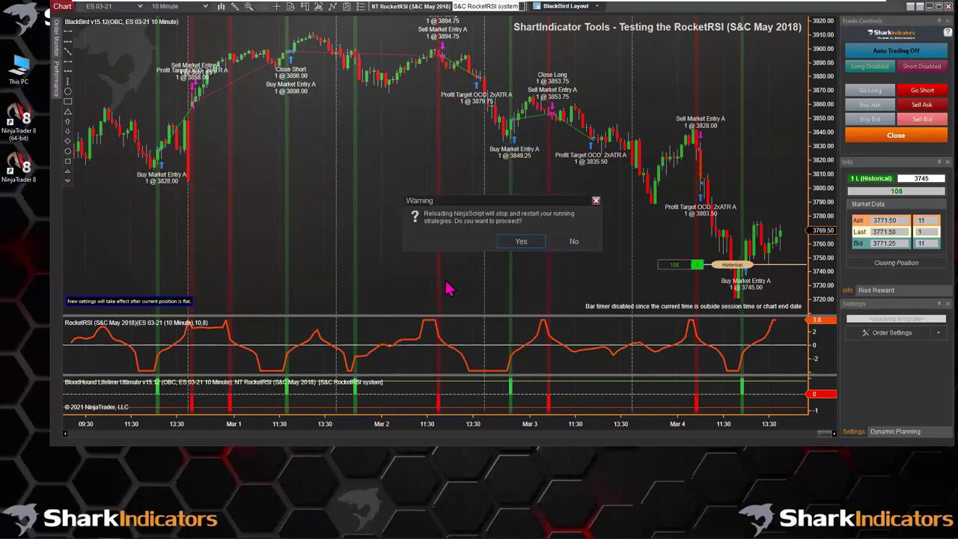
click(518, 243)
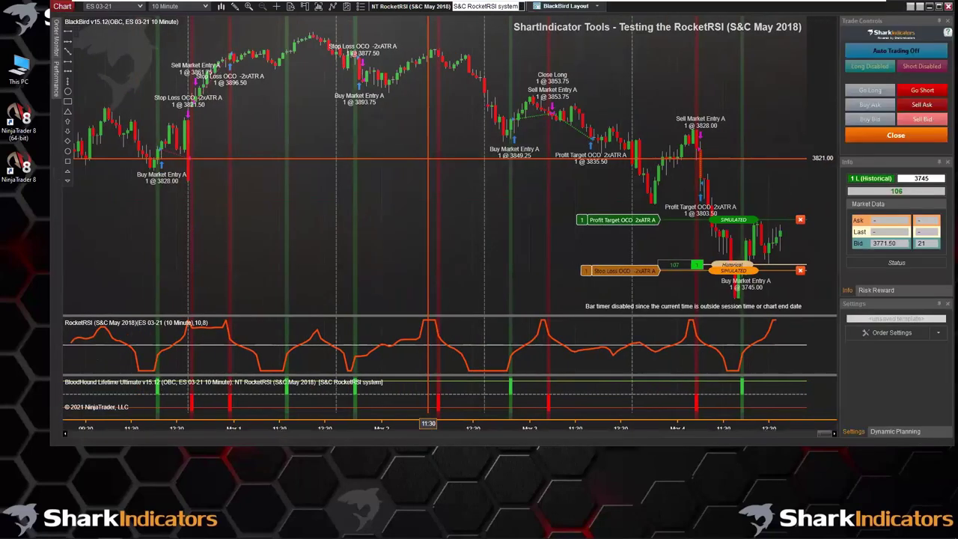
Review the BlackBird strategy's Historical performance summary for the run with the 2xATR trailing stop and $500 net max loss, and close the report
click(402, 137)
right_click(401, 134)
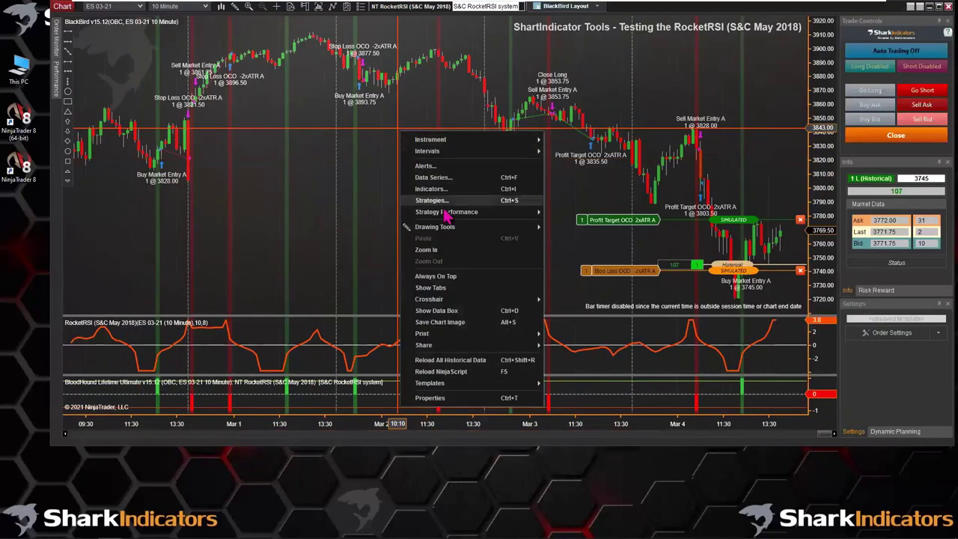
mouse_move(484, 215)
mouse_move(614, 219)
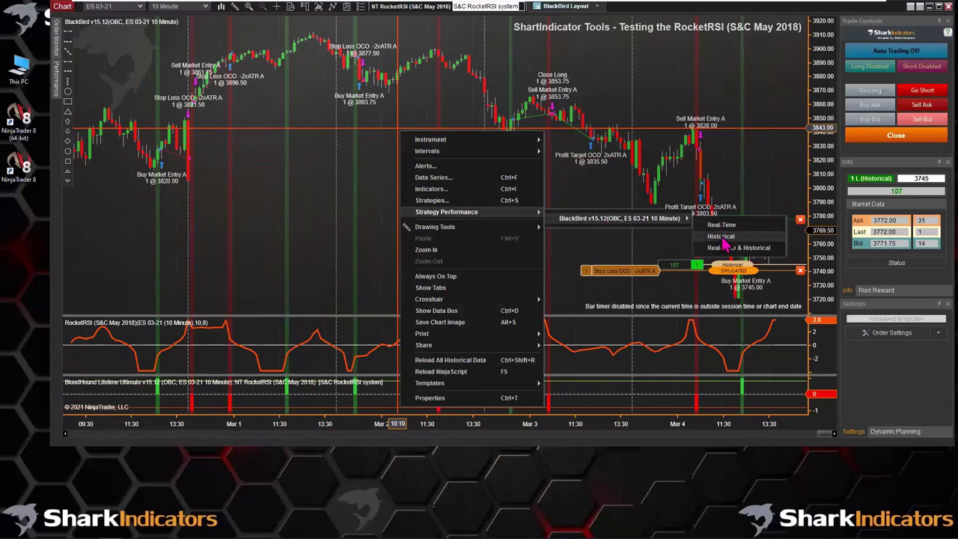
click(778, 250)
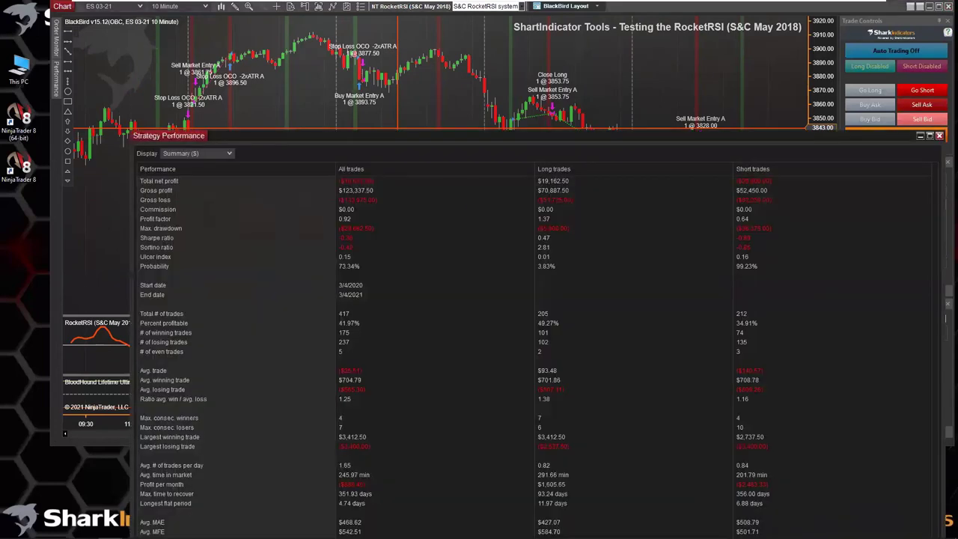
drag(384, 143, 279, 71)
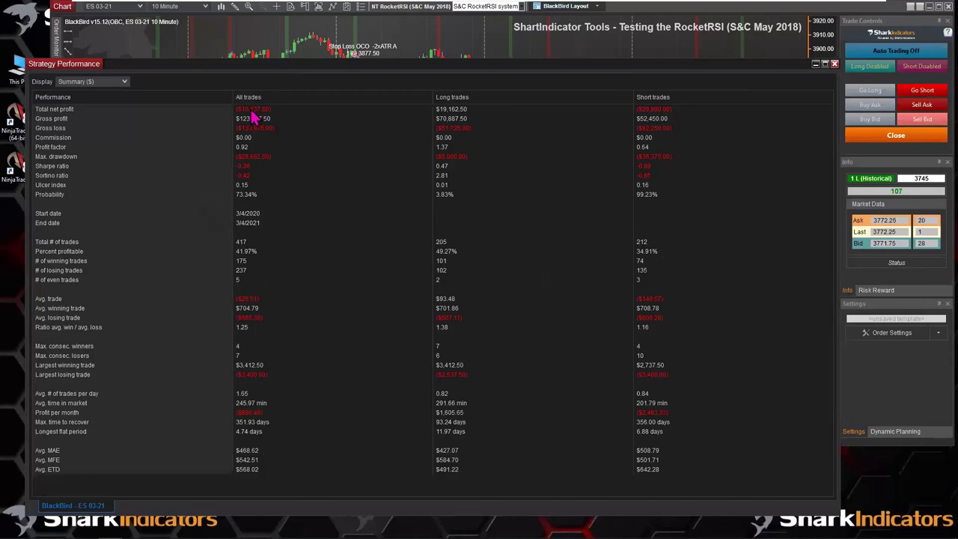
click(835, 63)
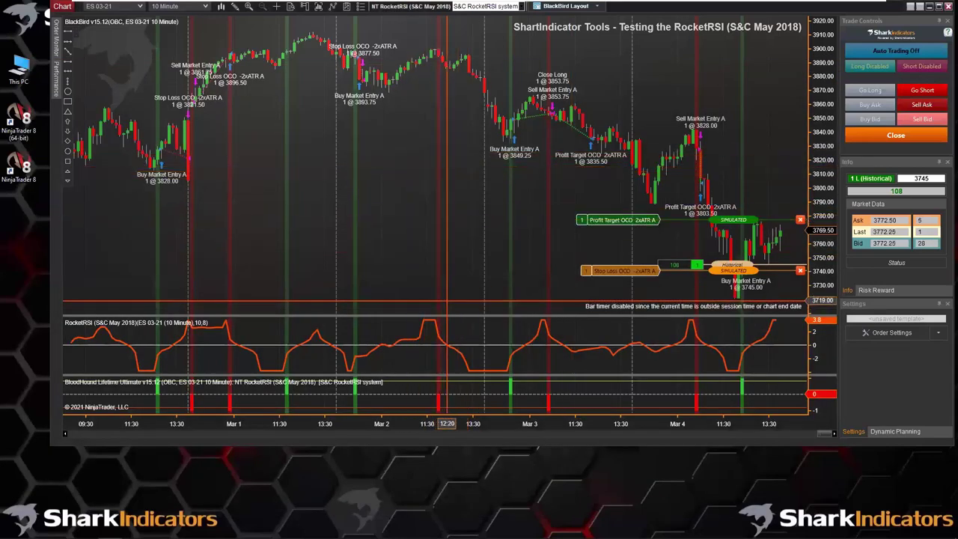
Enlarge the RocketRSI panel and mark the indicator's upturn from its low at the Mar 3 long signal with an ellipse
drag(442, 313, 446, 275)
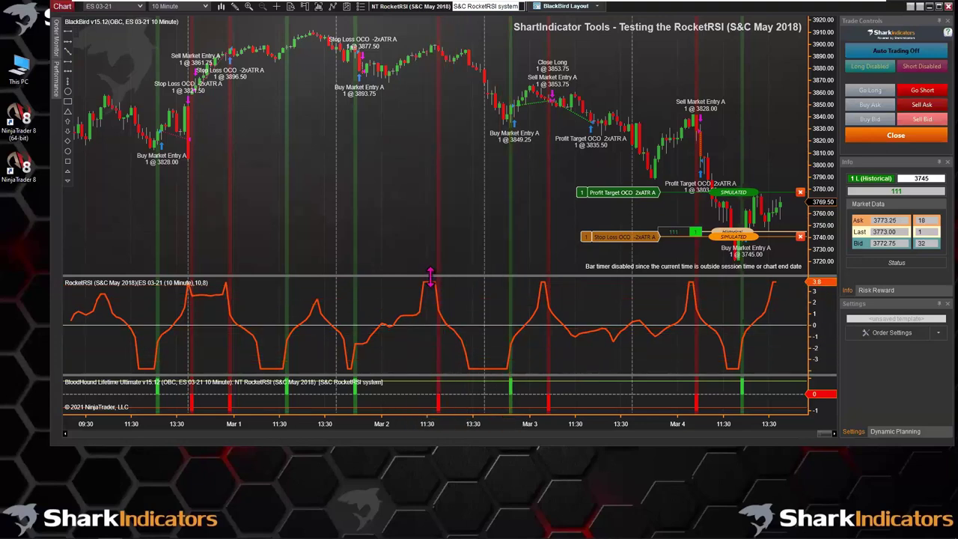
drag(431, 274, 431, 262)
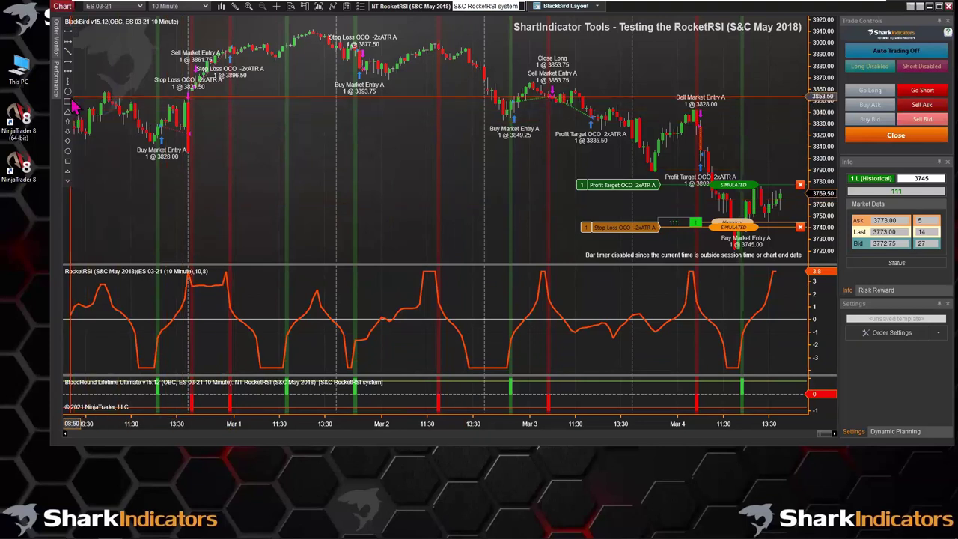
click(508, 359)
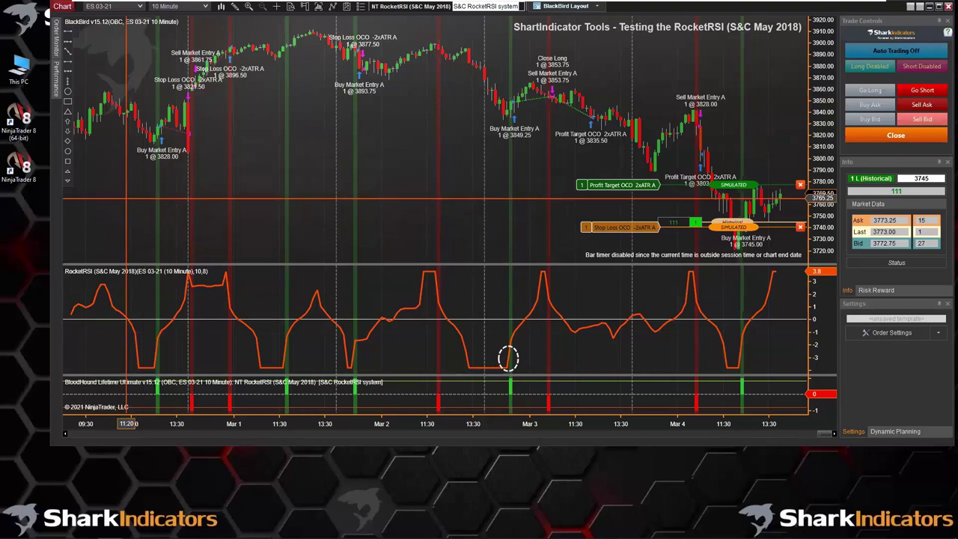
Mark the Feb 17 short and long signal bands on the price chart with a tall narrow ellipse each
drag(203, 214, 677, 217)
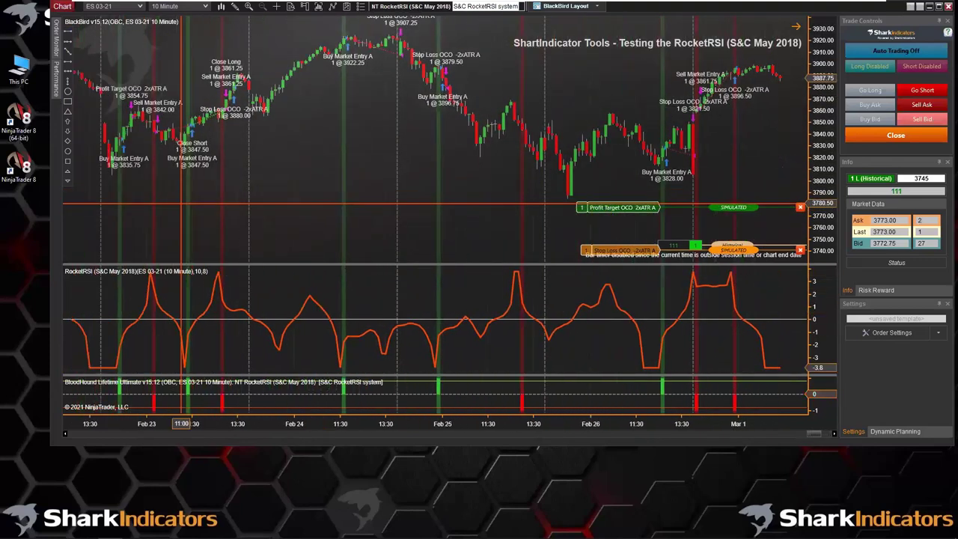
drag(202, 213, 674, 214)
drag(419, 179, 599, 180)
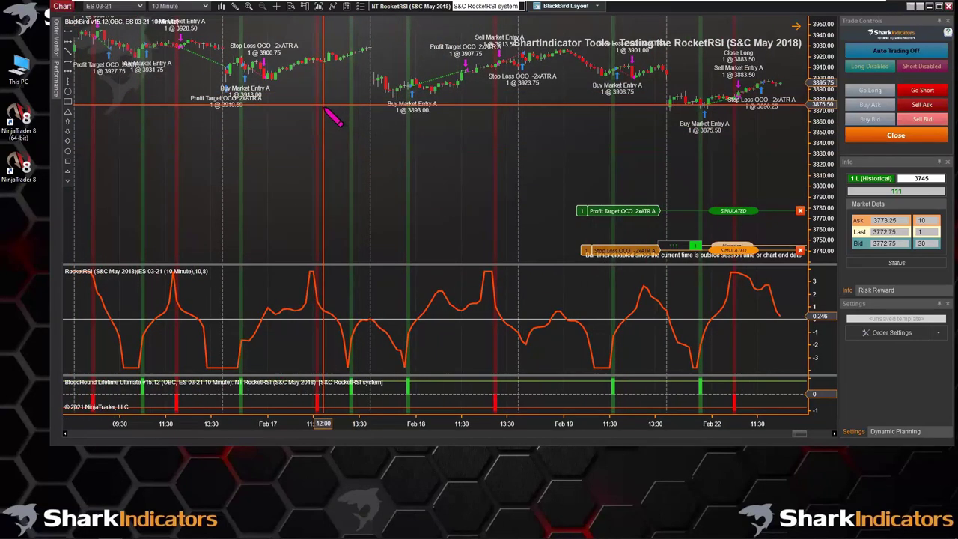
drag(313, 104, 322, 150)
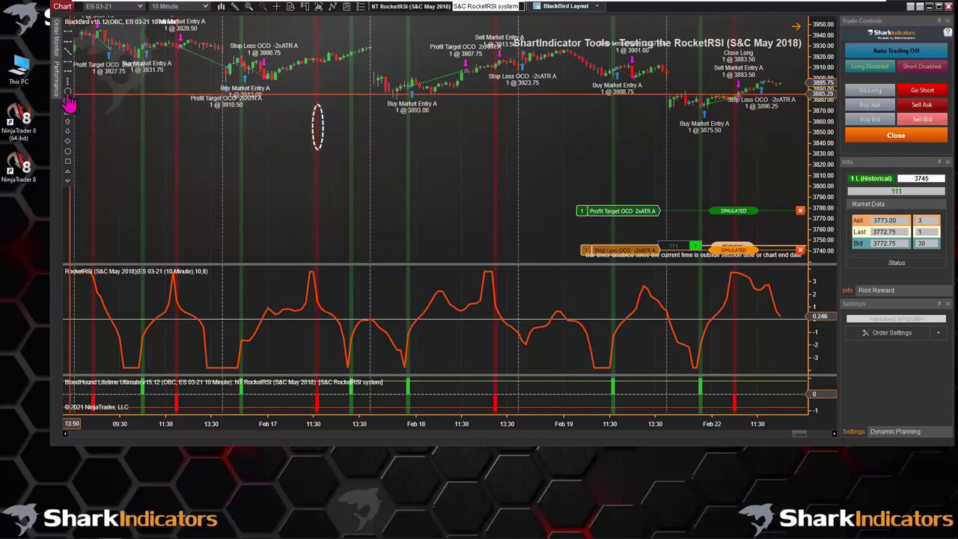
drag(232, 133, 249, 178)
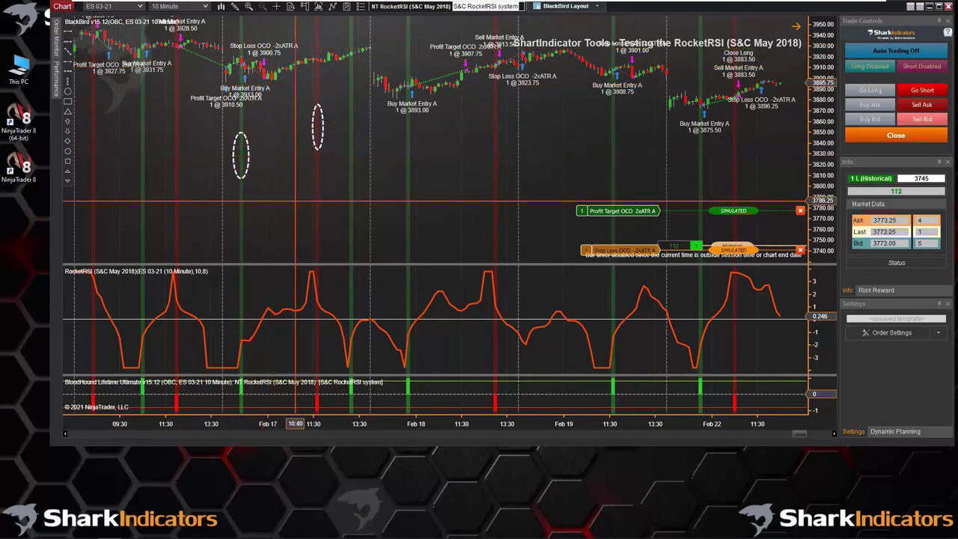
Mark both ends of the flat RocketRSI peak just before Feb 16 with small ellipses
scroll(374, 201, up, 5)
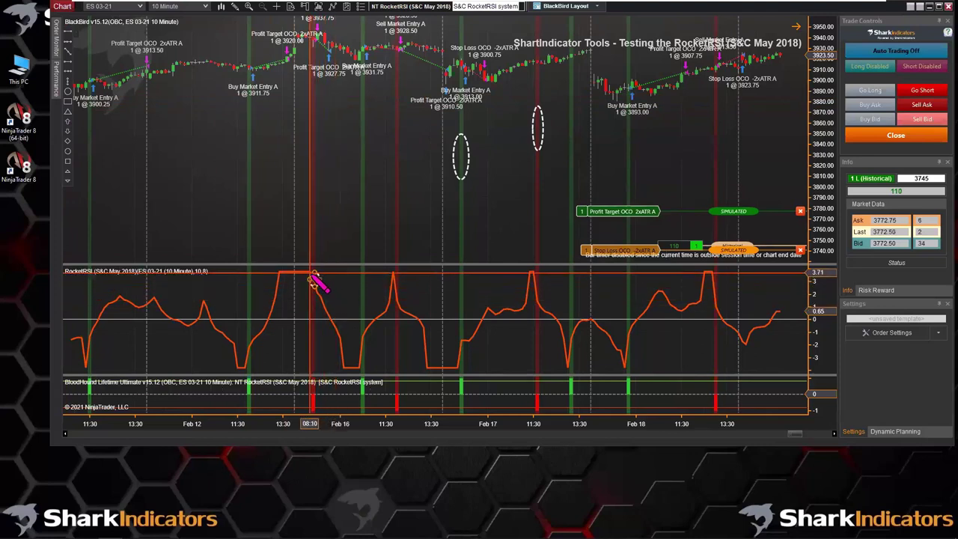
drag(307, 271, 318, 285)
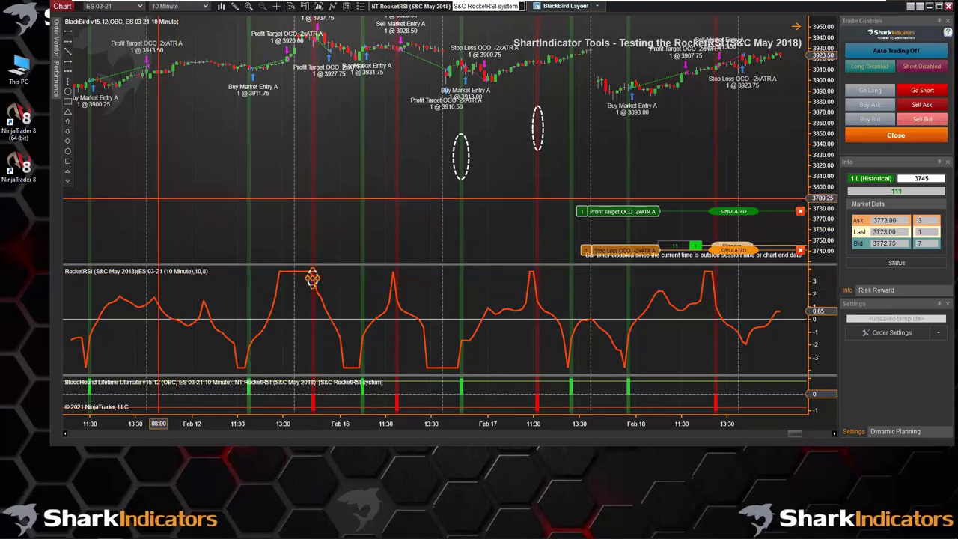
click(263, 272)
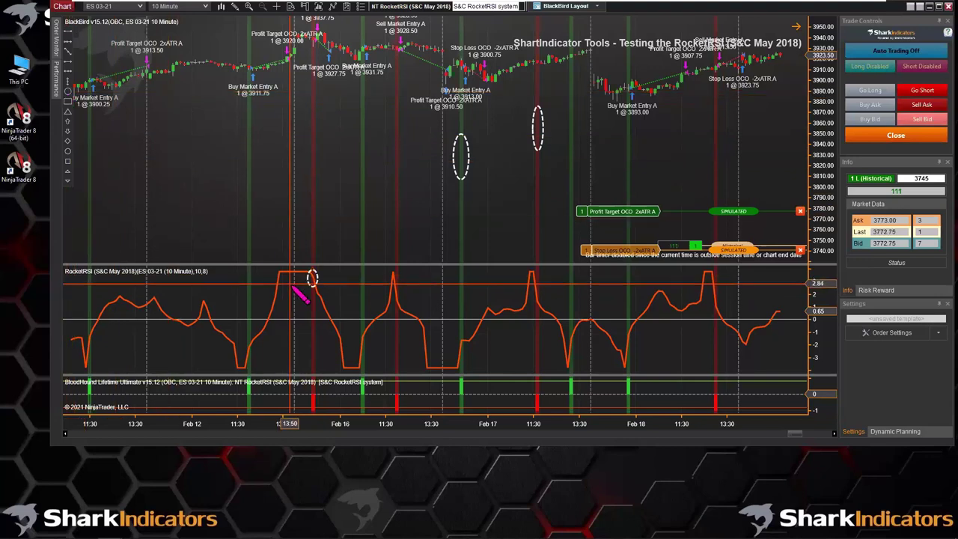
drag(272, 287, 285, 268)
click(286, 280)
click(279, 276)
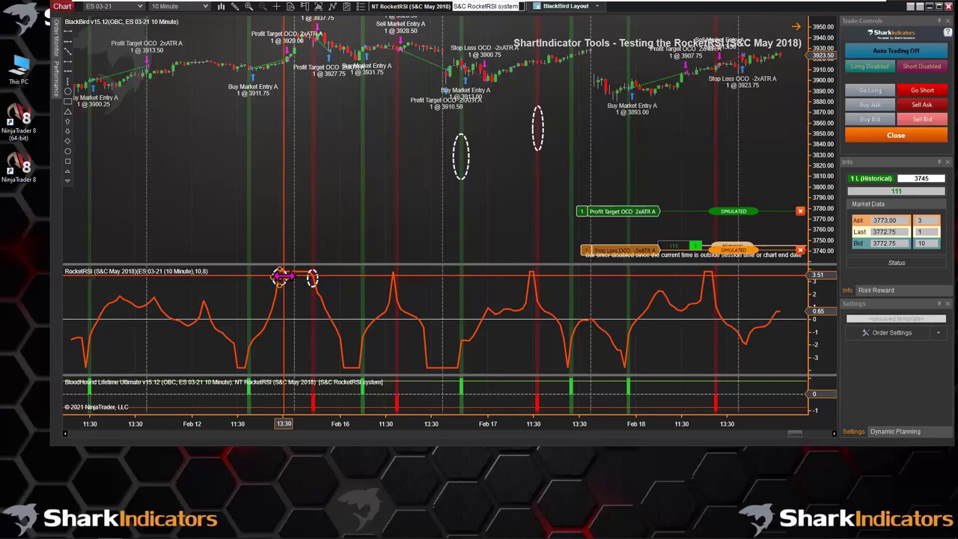
click(352, 202)
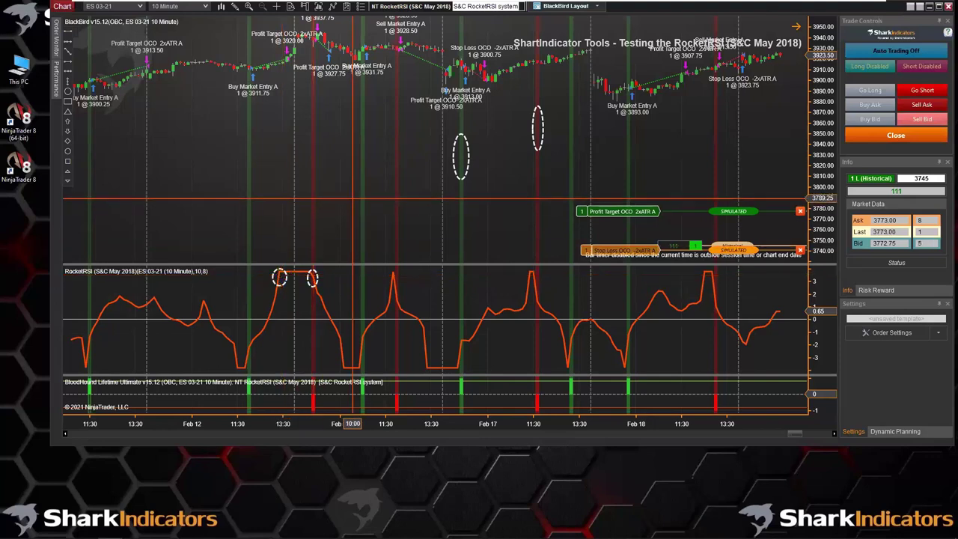
Open the NT RocketRSI (S&C May 2018) template's logic in BloodHound, load the RocketRSI at Max value logic and select all its nodes
click(405, 10)
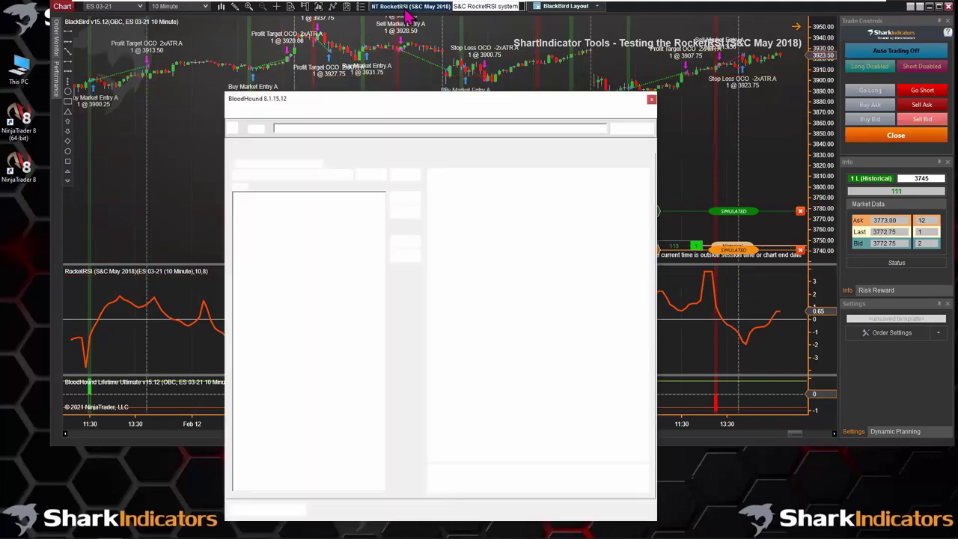
drag(339, 104, 236, 68)
click(174, 111)
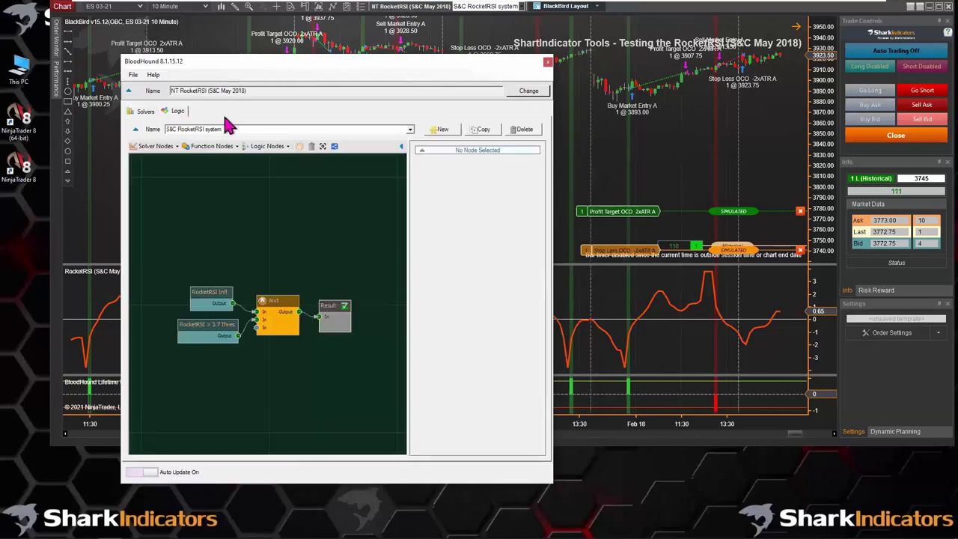
click(408, 133)
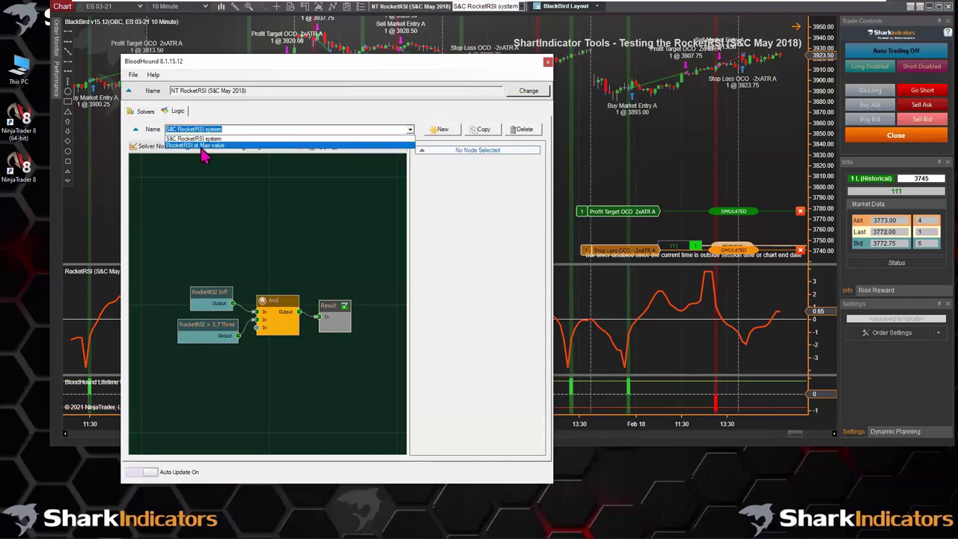
click(202, 146)
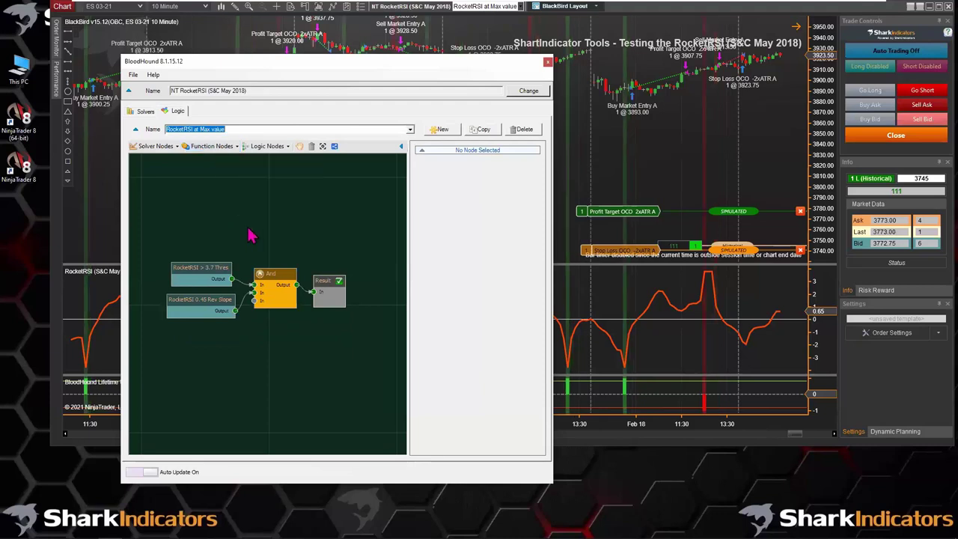
drag(316, 230, 215, 329)
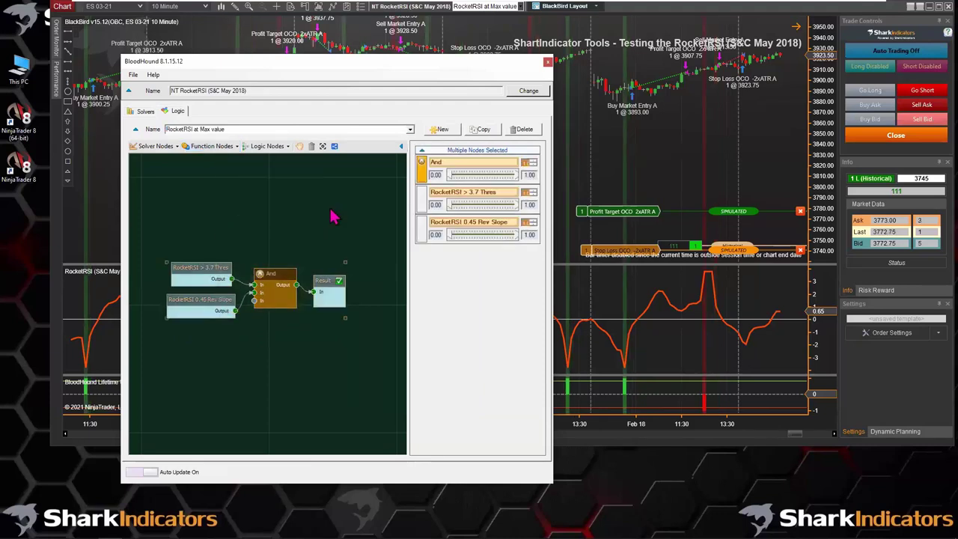
Switch back to the S&C RocketRSI system logic to compare its nodes, and reload RocketRSI at Max value
click(409, 129)
click(274, 140)
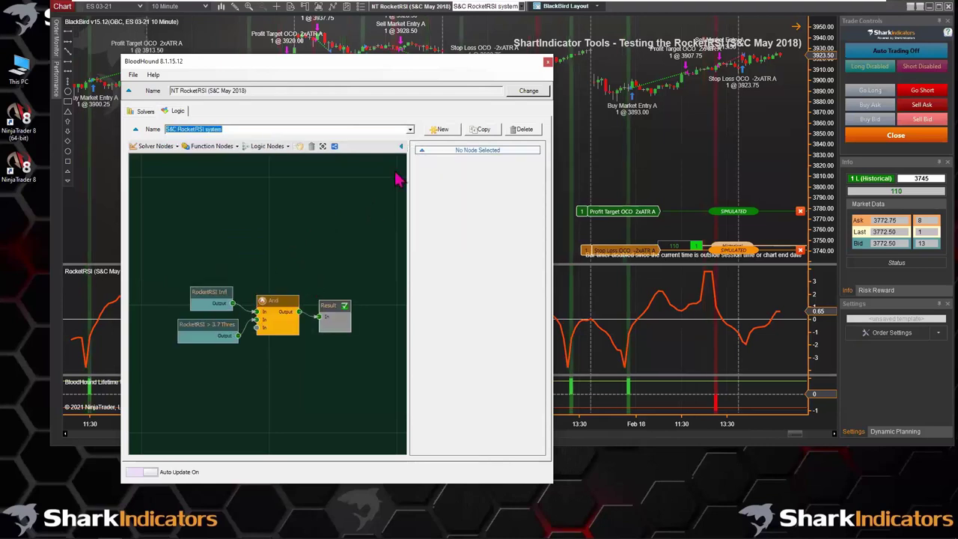
click(410, 130)
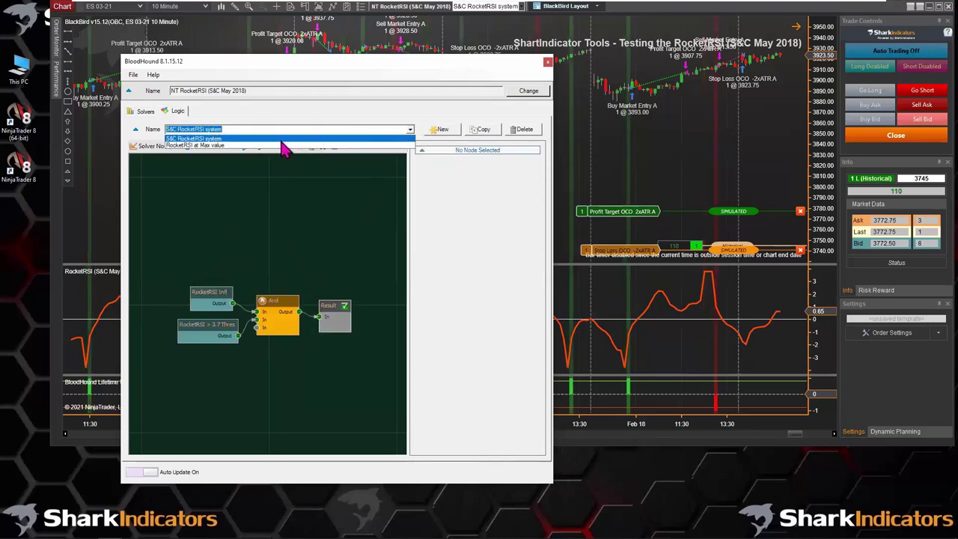
click(282, 140)
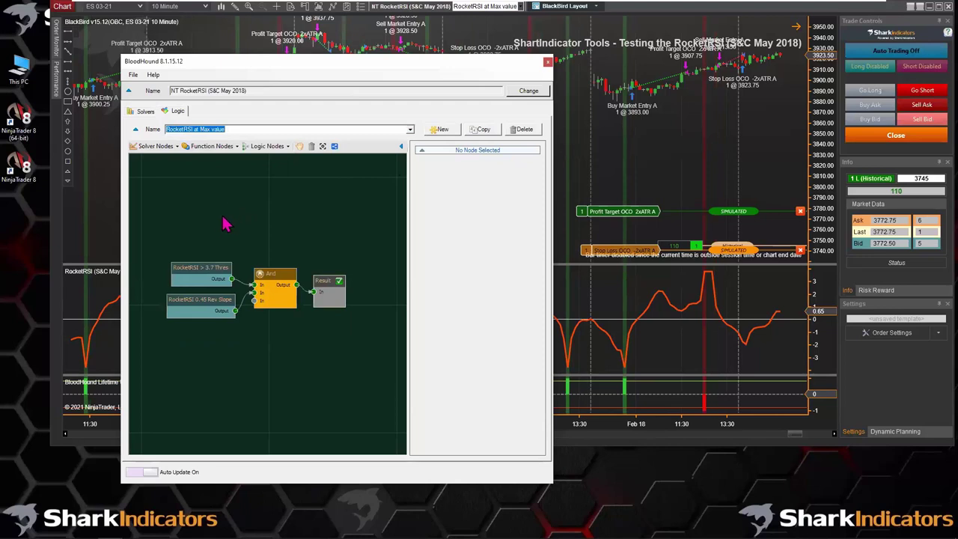
Highlight the words "Max value" in the logic's name and close the BloodHound window
mouse_move(199, 273)
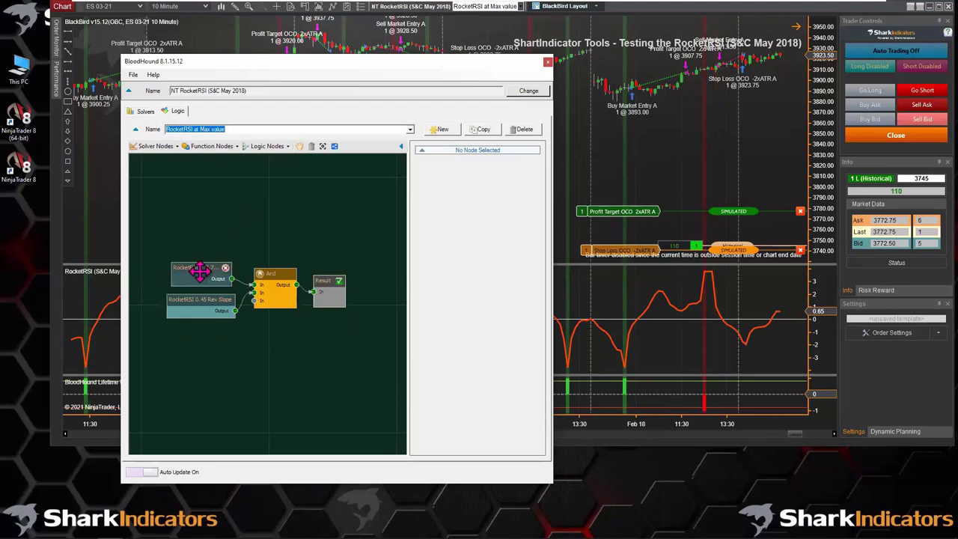
click(171, 129)
drag(171, 129, 226, 127)
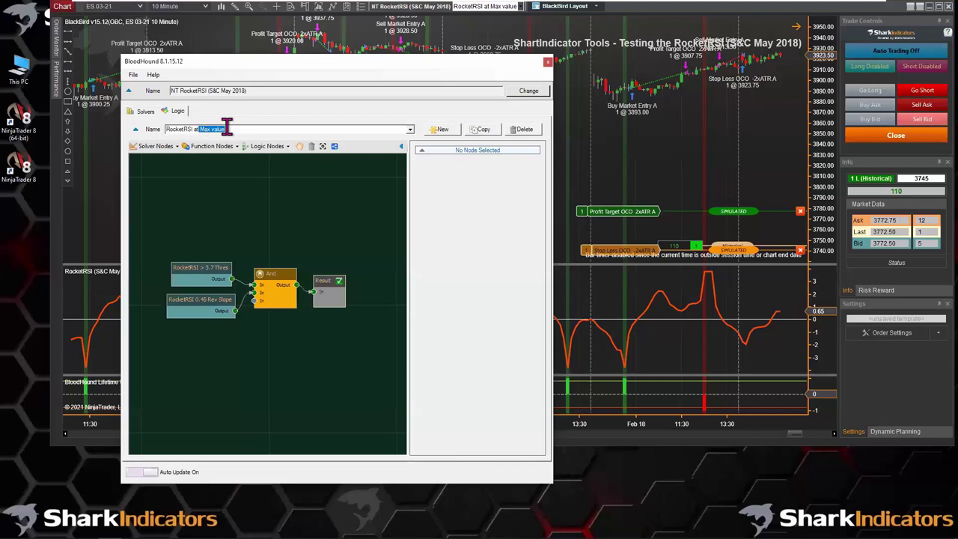
click(263, 203)
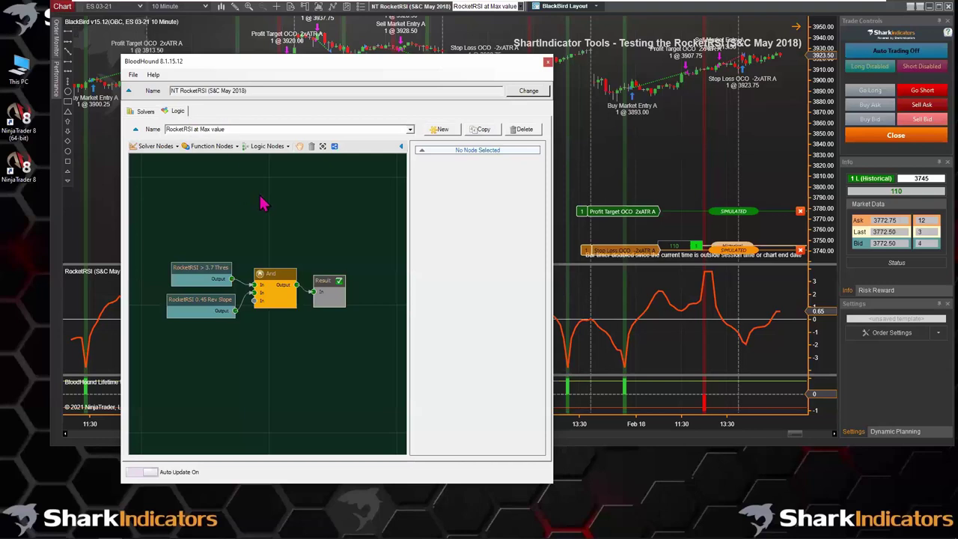
click(547, 61)
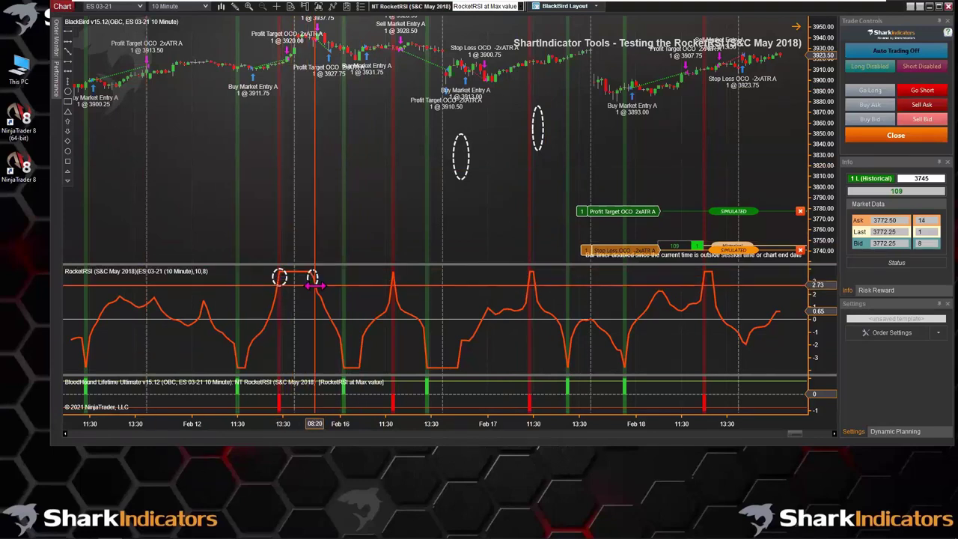
Move the ellipse at the end of the flat RocketRSI peak to the low at the Feb 16 long signal, and remove all drawing objects
click(314, 287)
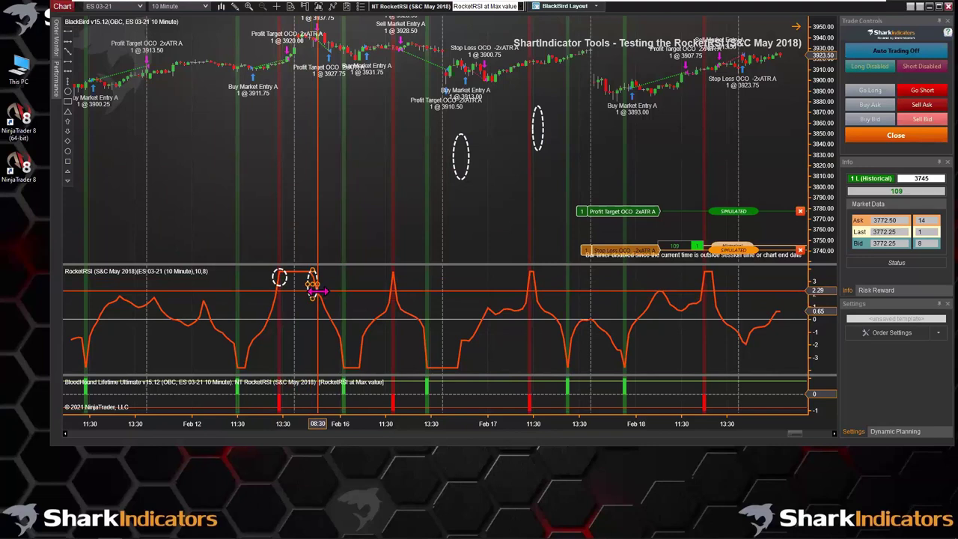
mouse_move(314, 286)
mouse_down()
mouse_move(337, 314)
mouse_move(345, 372)
mouse_move(342, 361)
mouse_up()
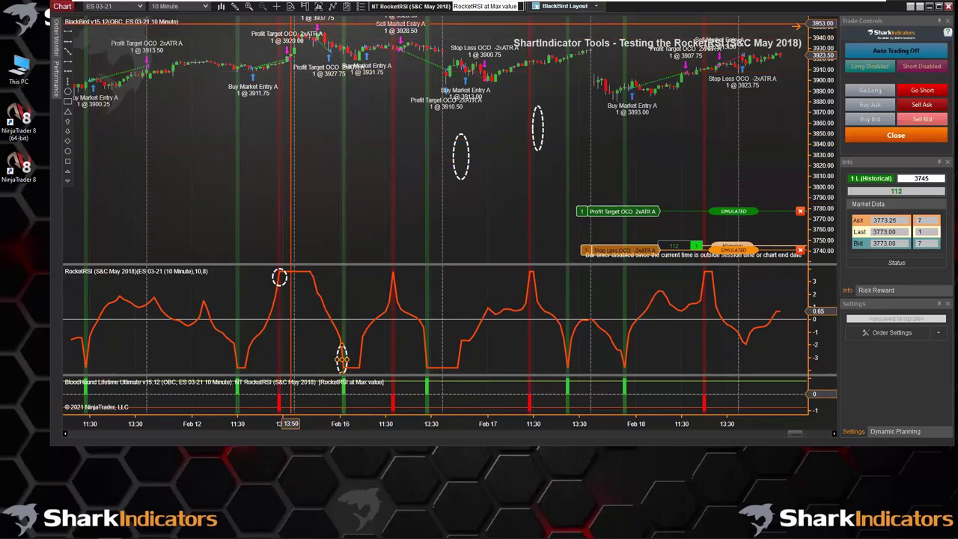
click(235, 6)
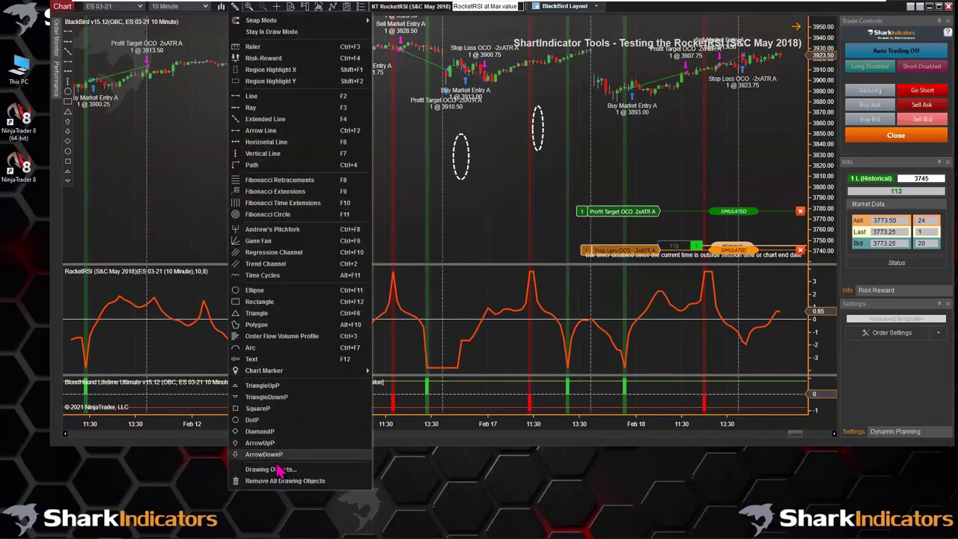
click(520, 250)
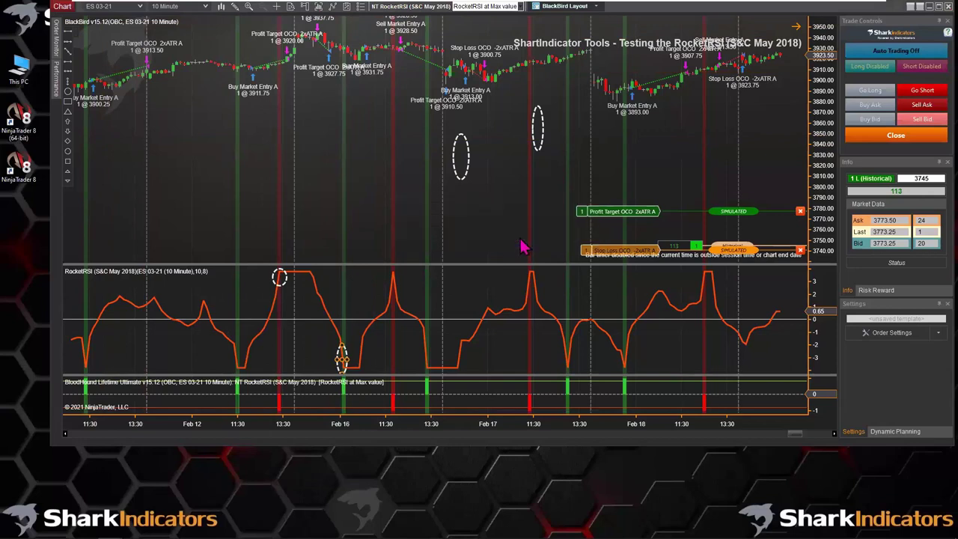
Close the open position and set the entry signal template to RocketRSI at Max value in BlackBird's order settings
click(895, 138)
click(890, 332)
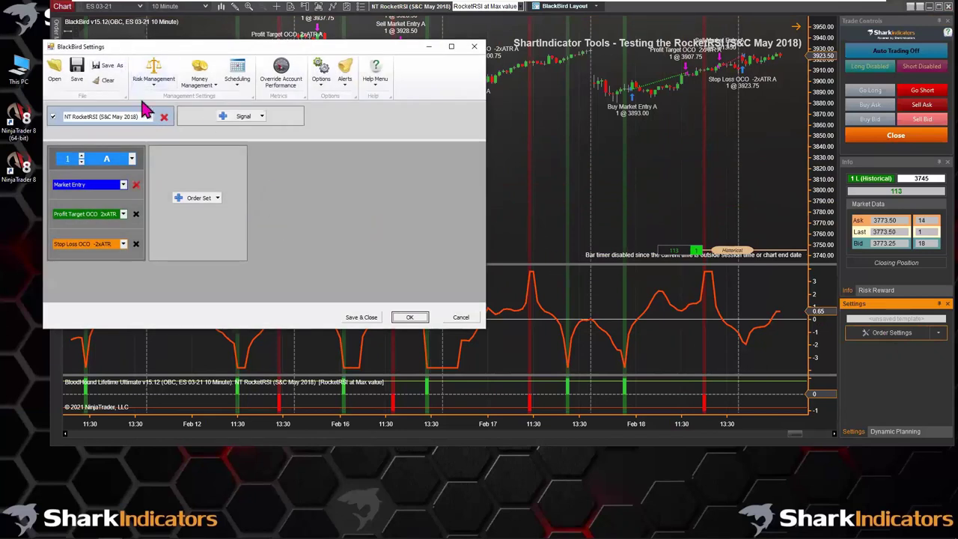
click(144, 122)
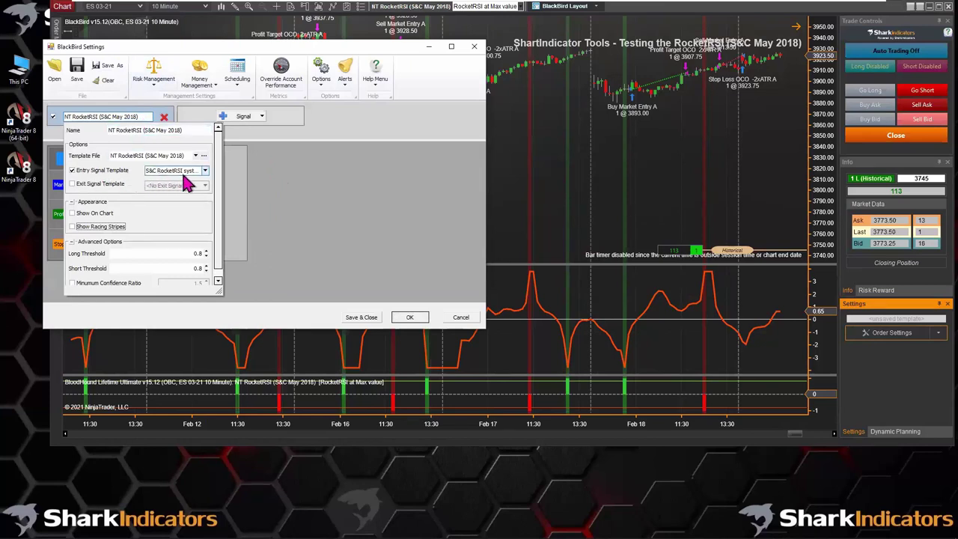
click(205, 172)
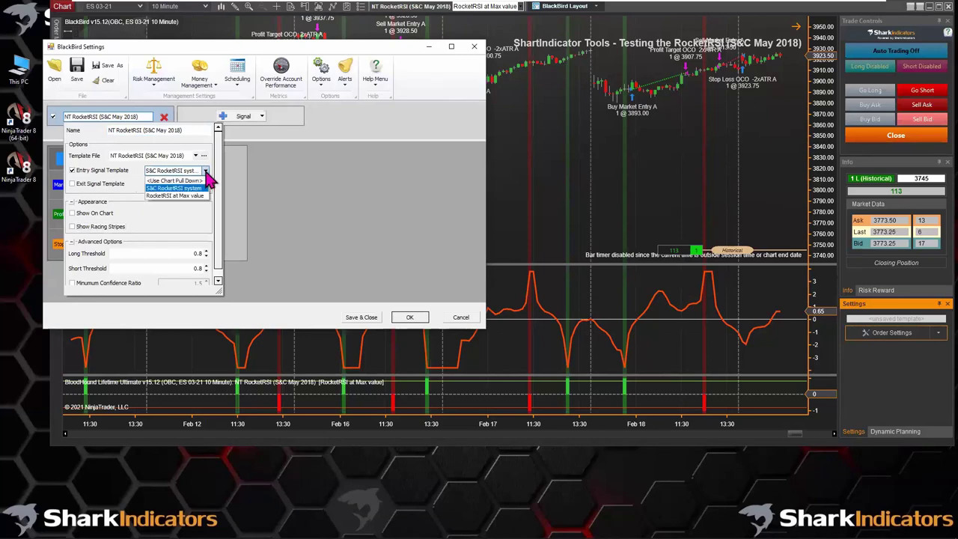
click(174, 196)
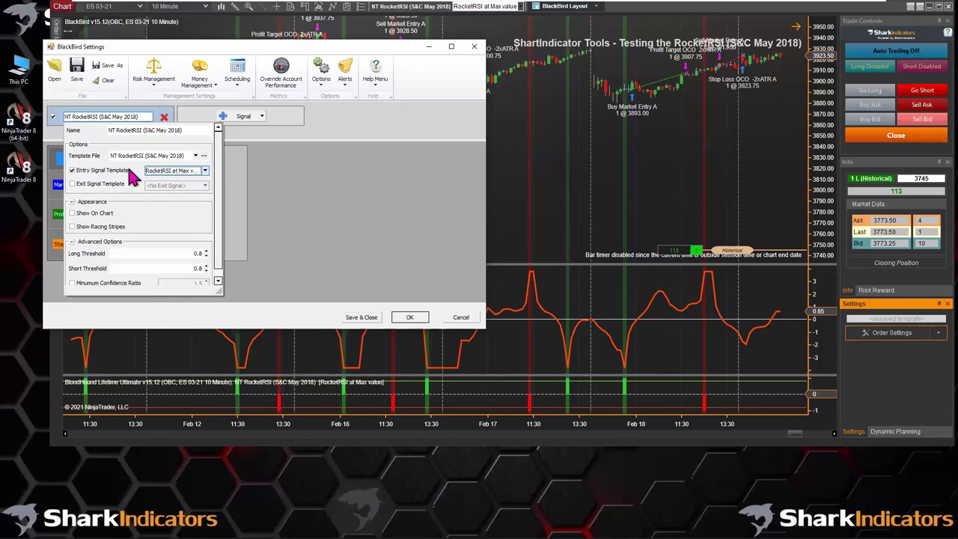
click(274, 190)
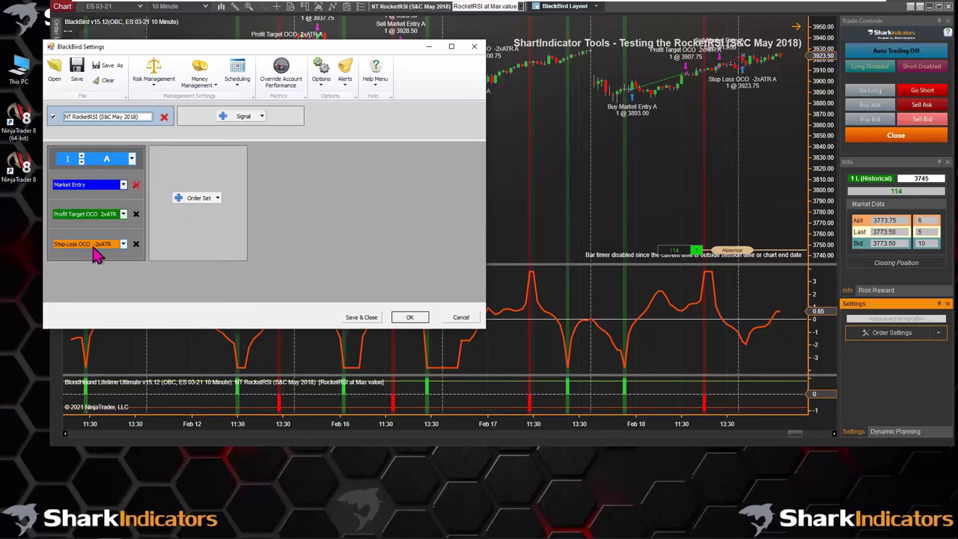
Check the Net Max Loss limit in the money management settings and apply the BlackBird settings
click(239, 80)
click(203, 75)
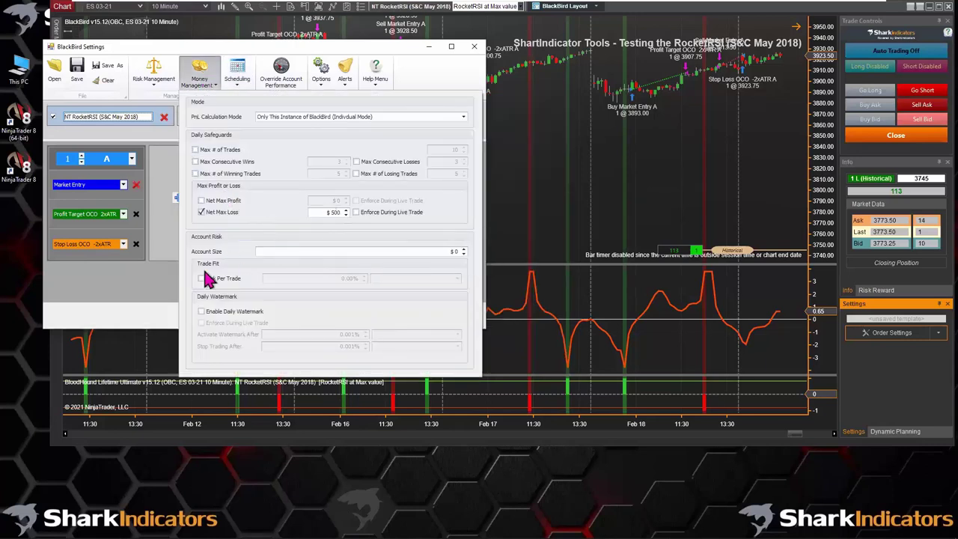
click(152, 290)
click(408, 319)
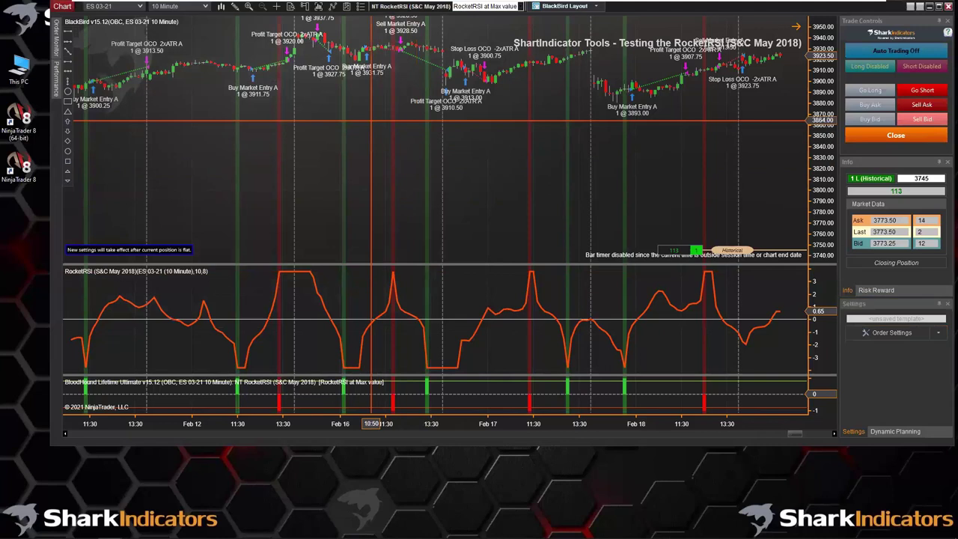
View the BlackBird strategy's Historical performance summary before reloading the strategy, and close the report
right_click(374, 129)
mouse_move(445, 204)
mouse_move(599, 210)
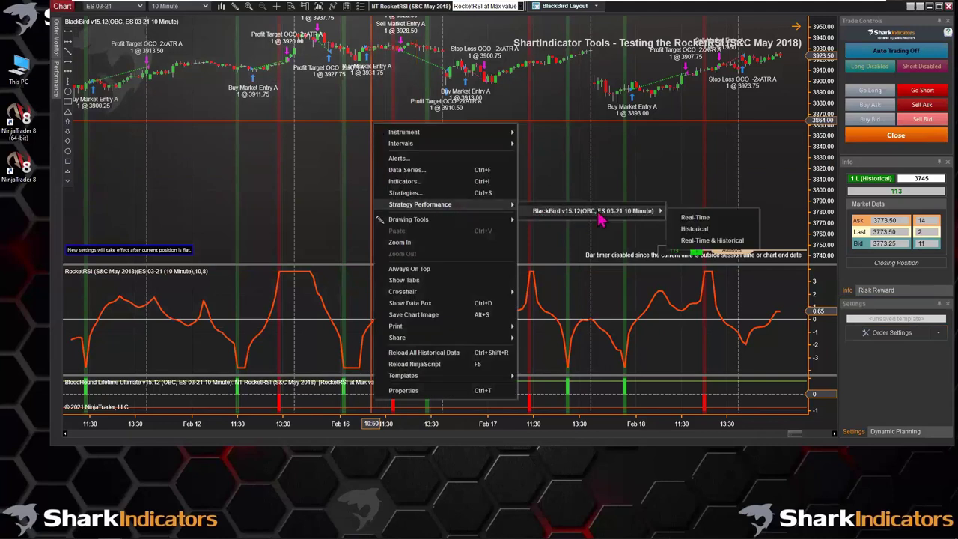
click(692, 229)
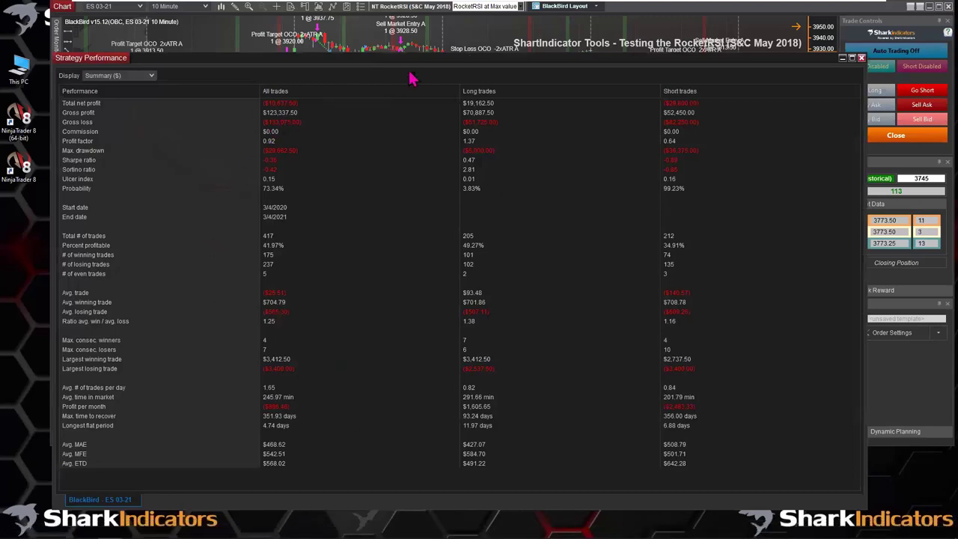
click(861, 58)
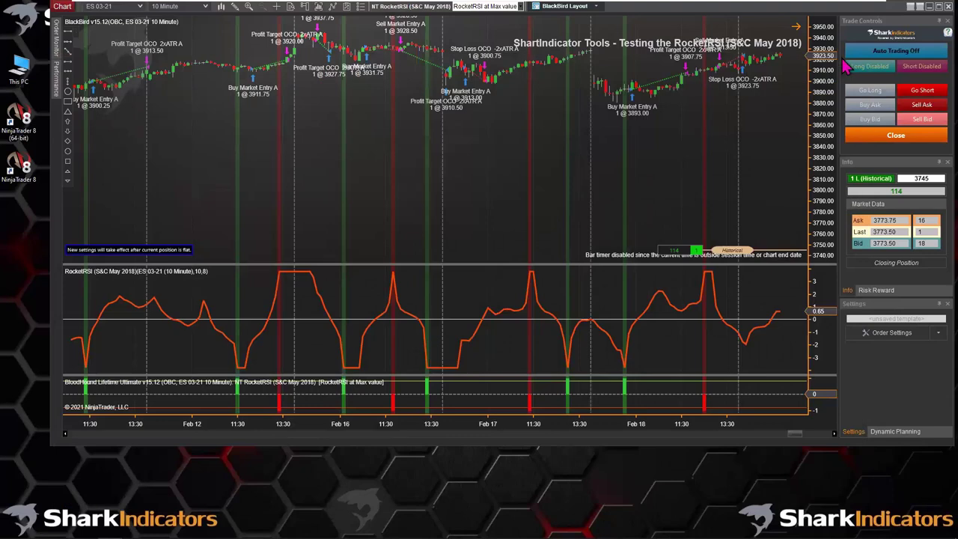
Reload NinjaScript to rerun the strategy with the new entry signal, and shrink the RocketRSI panel to give the price chart more height
right_click(381, 129)
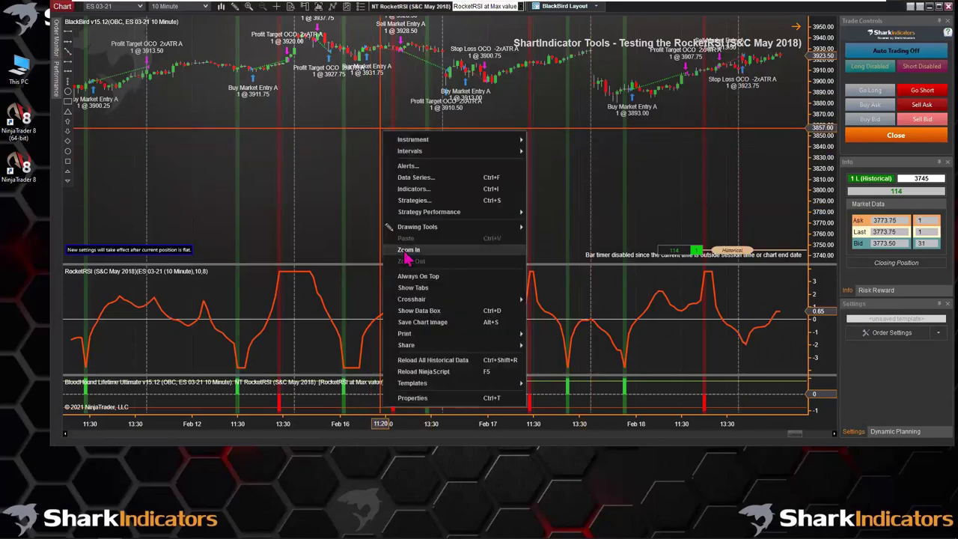
click(437, 372)
click(517, 244)
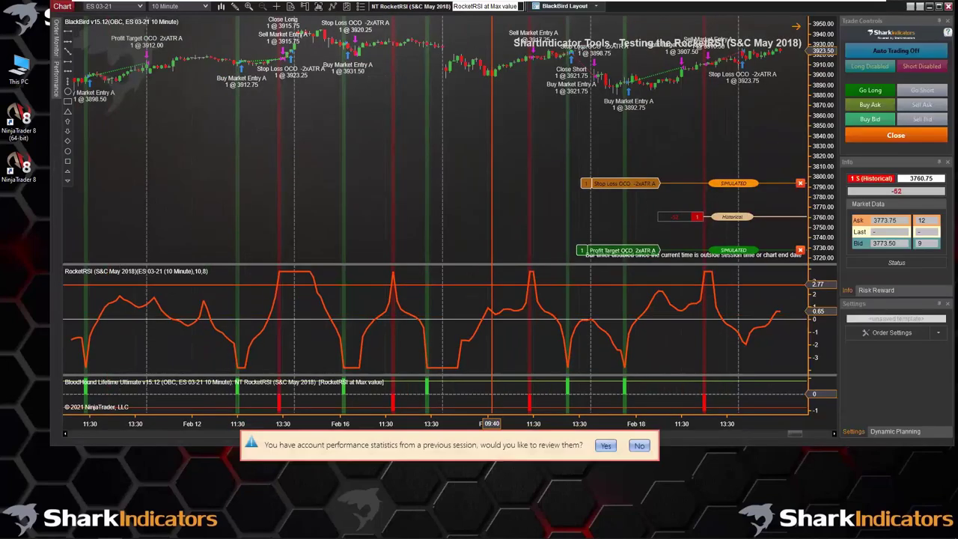
drag(487, 266, 491, 315)
Open the BlackBird performance summary covering the historical trades of the RocketRSI at Max value run, and place the report window for reading
right_click(382, 126)
mouse_move(454, 213)
mouse_move(645, 221)
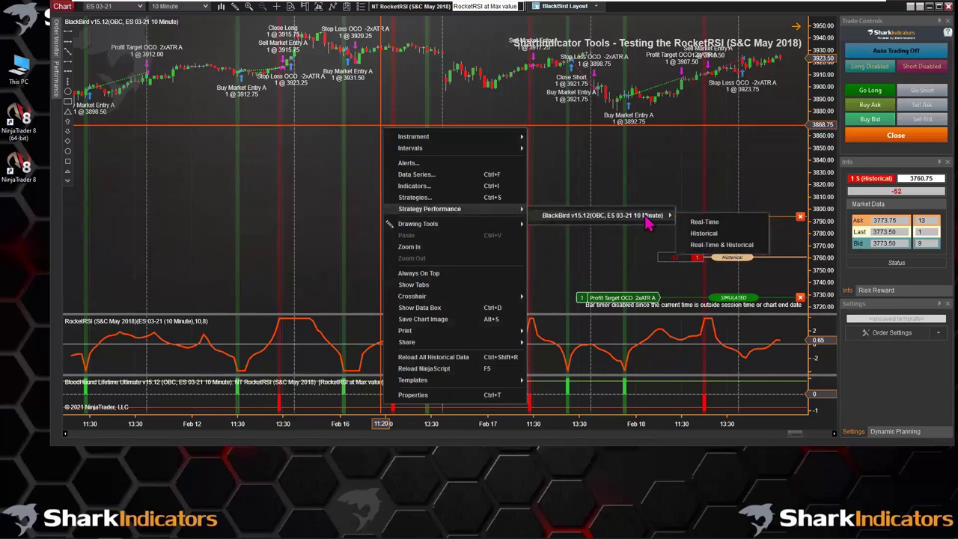
click(707, 244)
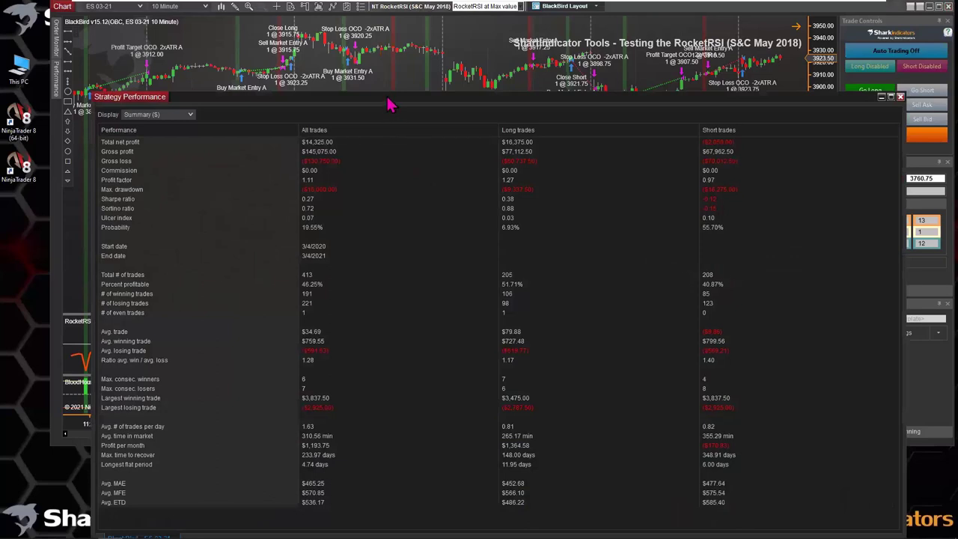
drag(388, 100, 430, 28)
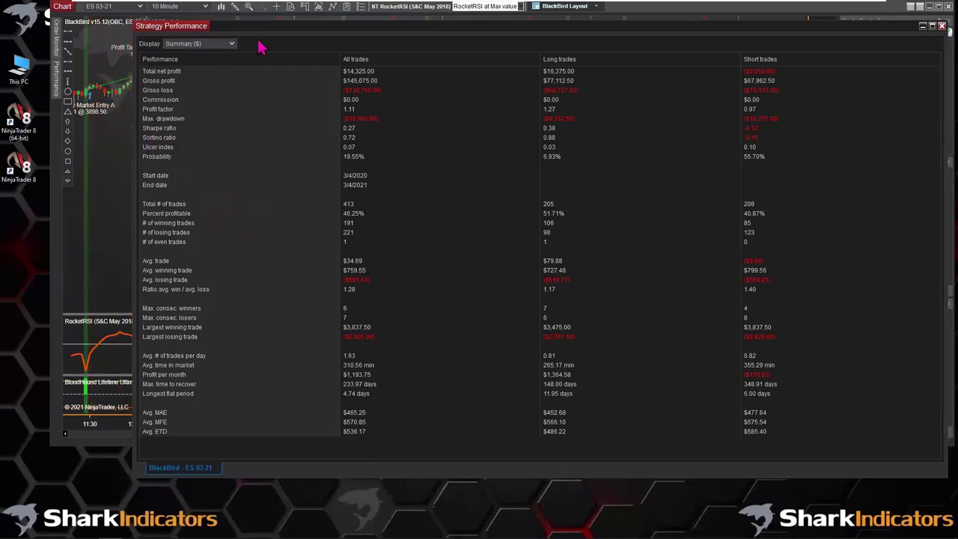
drag(258, 37, 453, 140)
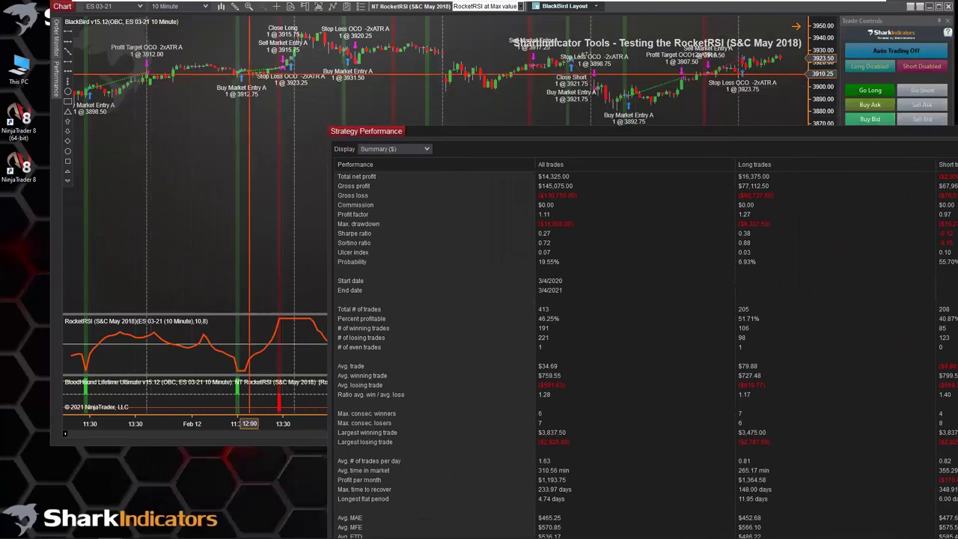
drag(472, 139, 278, 30)
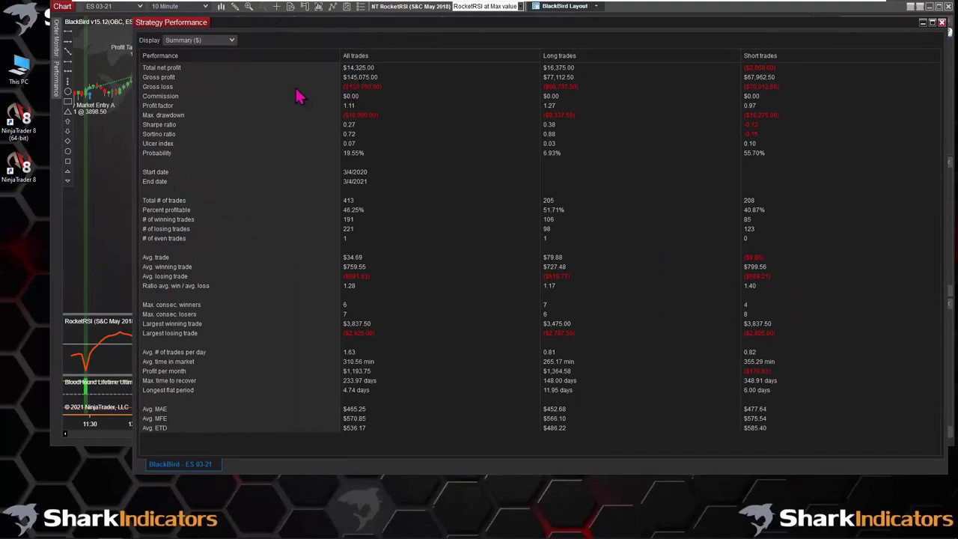
Switch the performance report to the Analysis display and examine the daily cumulative net profit graph
click(232, 40)
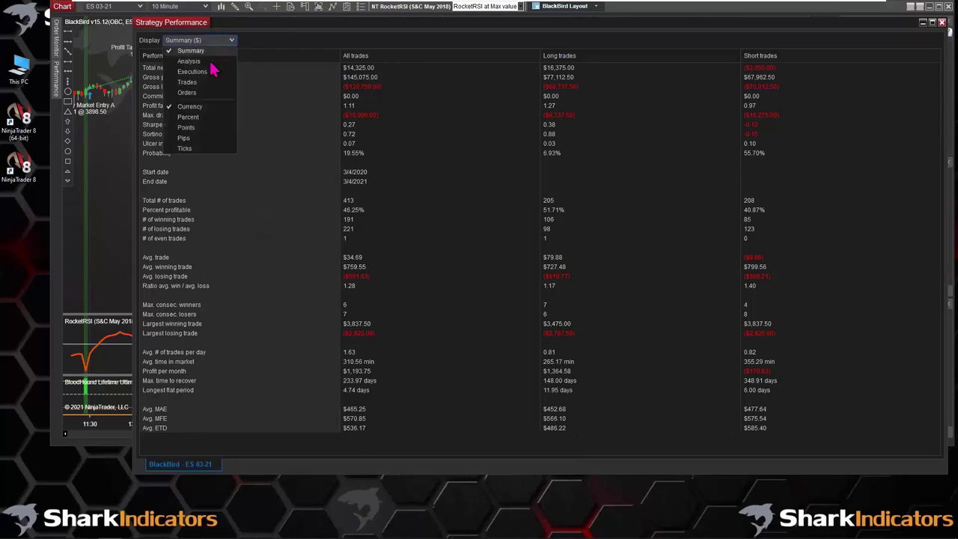
key(Escape)
key(Down)
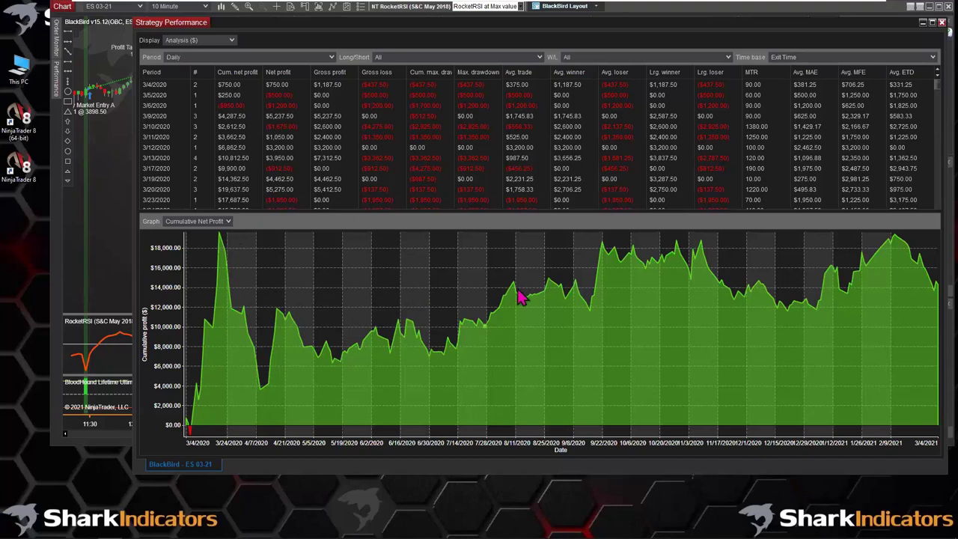
Minimize the performance report, disable the Net Max Loss daily safeguard in BlackBird's money management settings, and accept the change
click(925, 24)
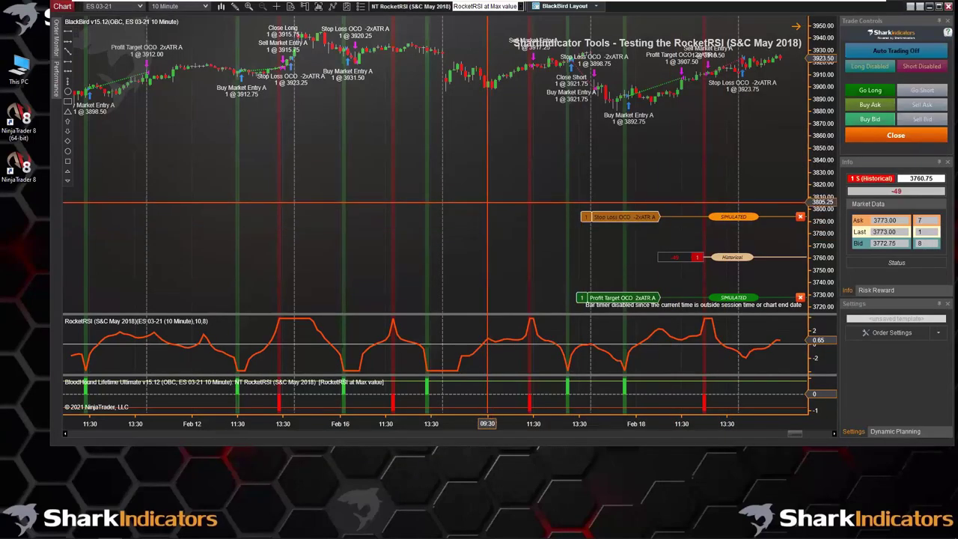
click(893, 338)
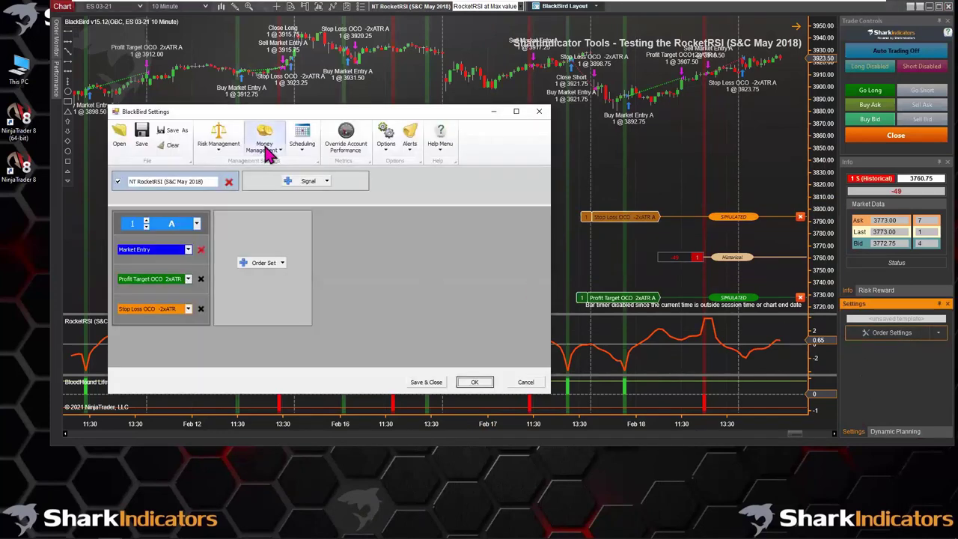
click(270, 142)
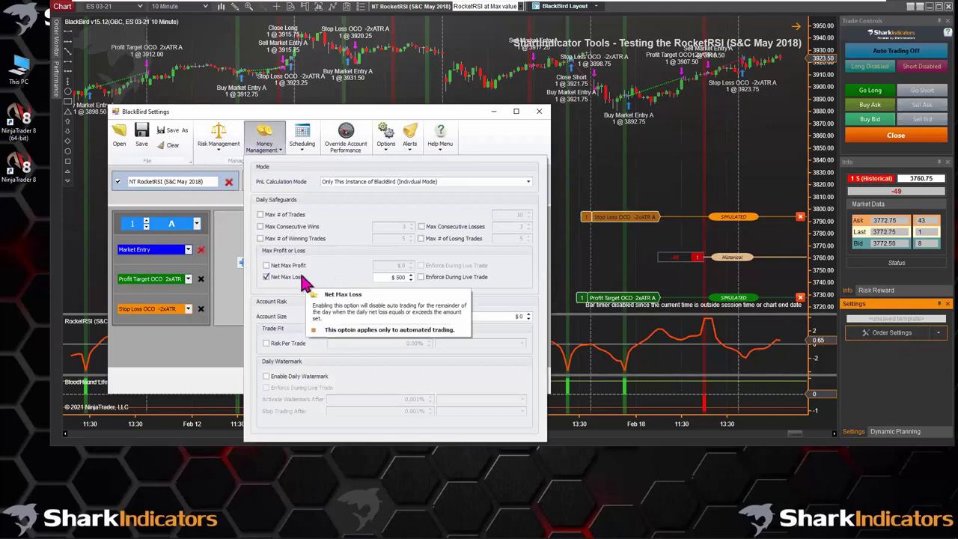
click(267, 277)
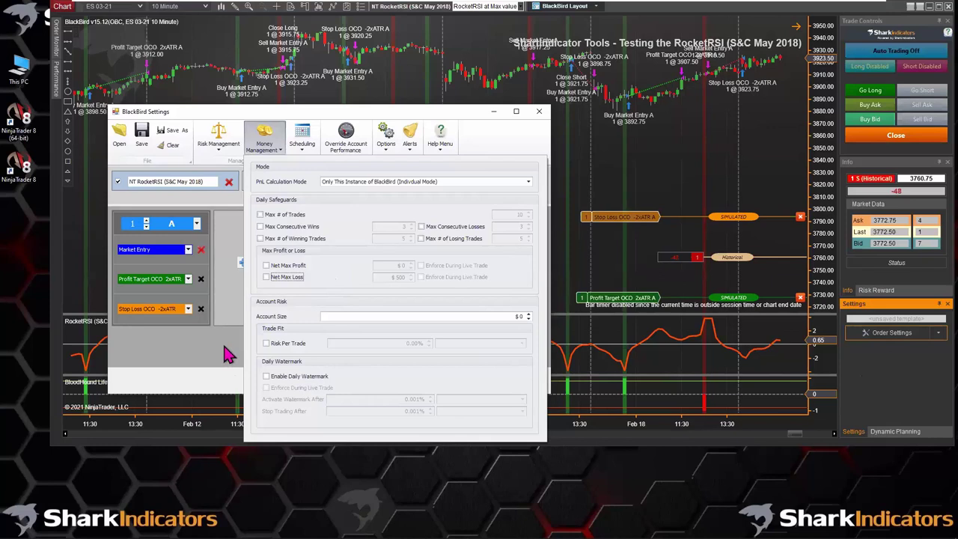
click(228, 356)
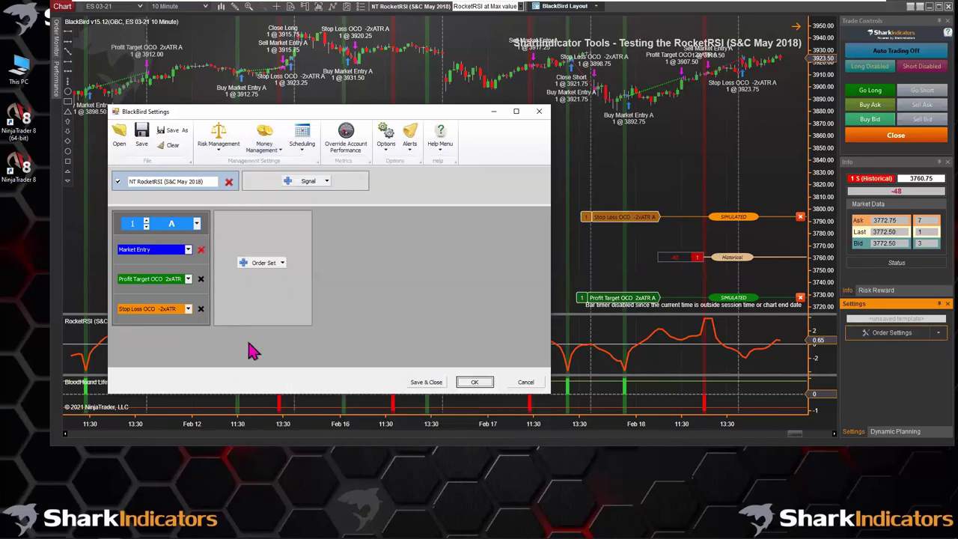
click(472, 383)
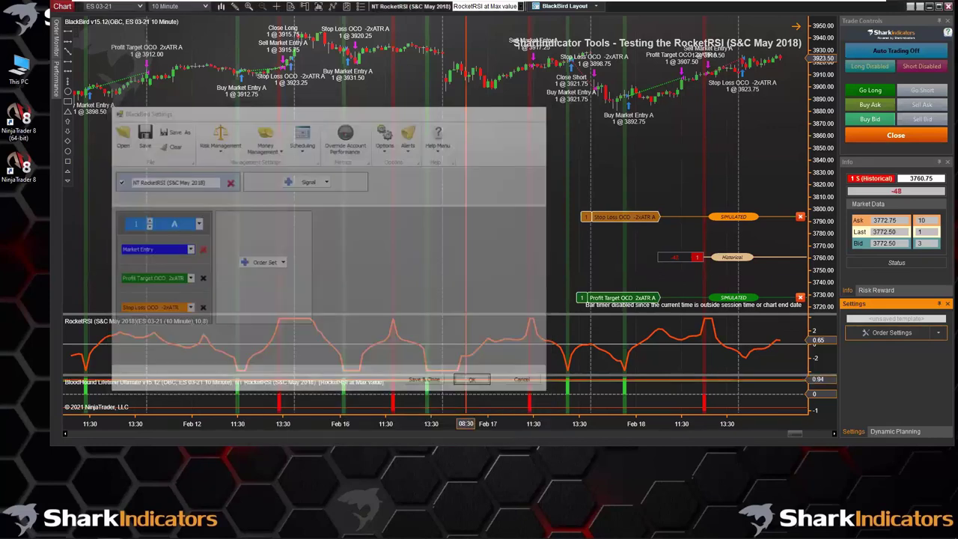
Reload NinjaScript on the chart to rerun the BlackBird strategy without the daily loss limit
right_click(366, 152)
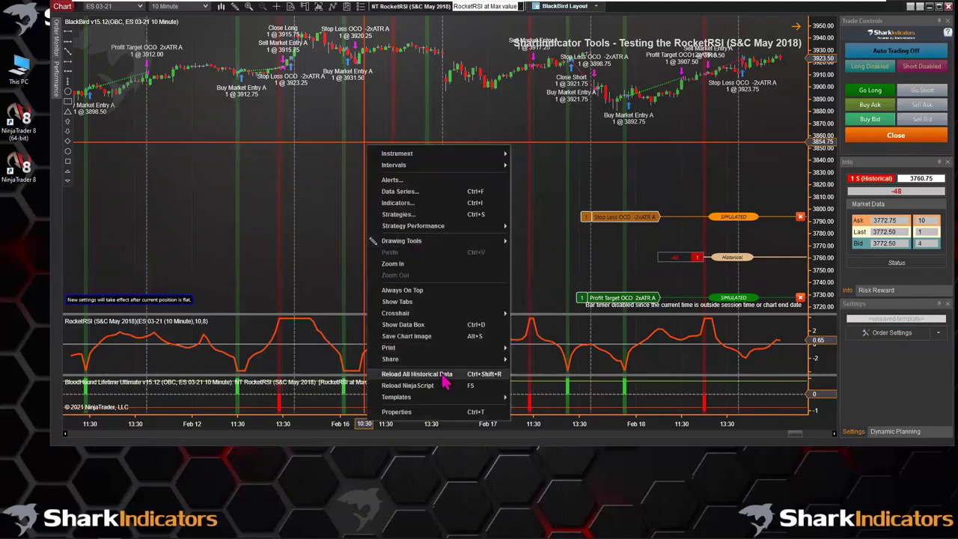
click(407, 385)
click(522, 241)
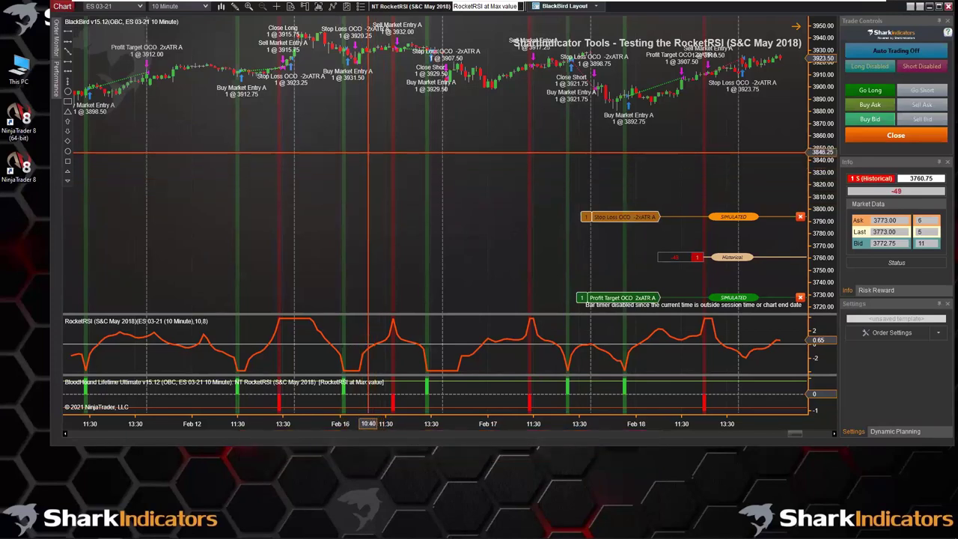
Open BlackBird's Historical strategy performance report for the run without the loss limit, and place its window for reading
right_click(369, 139)
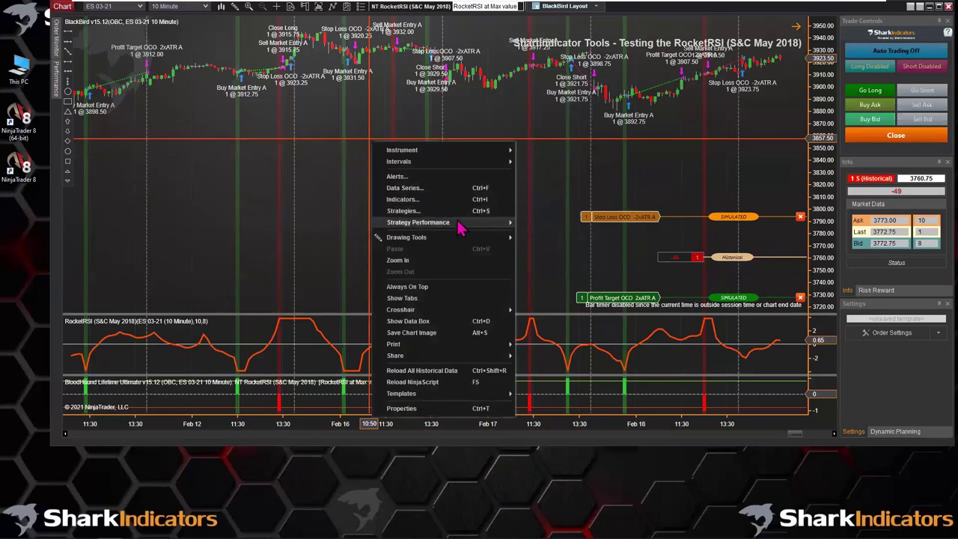
mouse_move(459, 226)
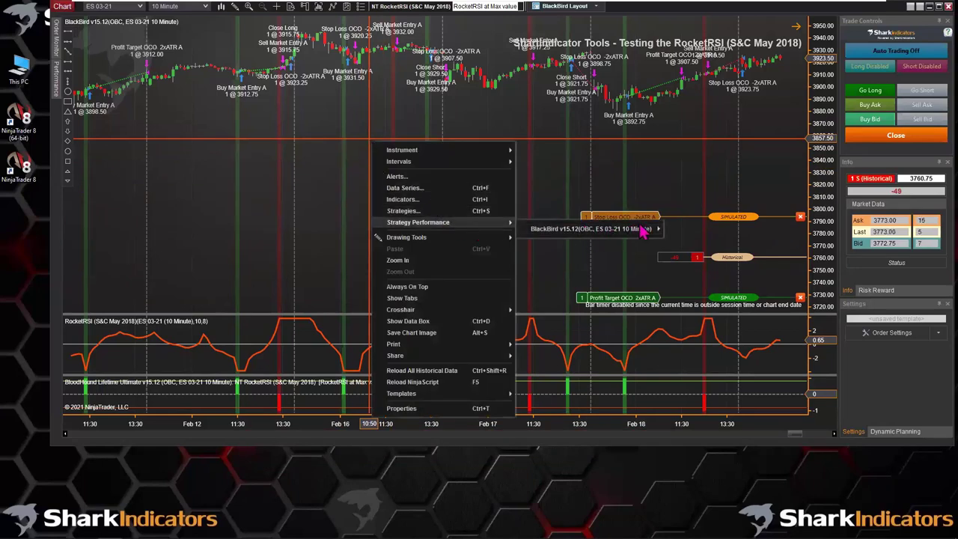
mouse_move(644, 230)
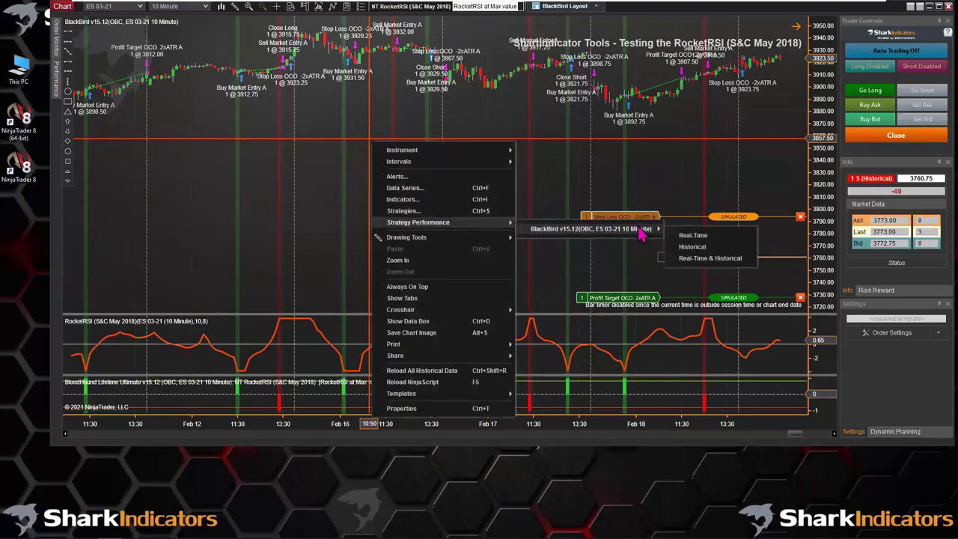
click(692, 248)
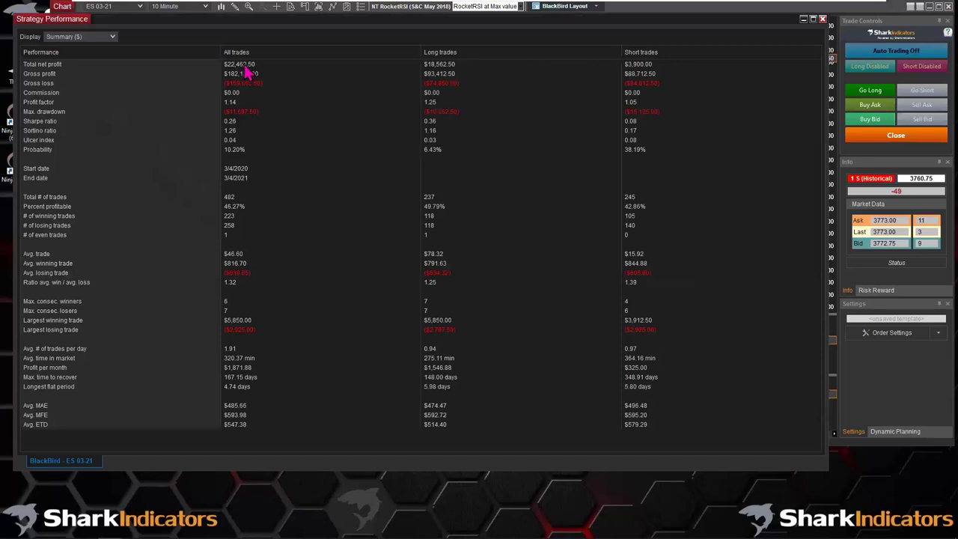
drag(252, 25, 374, 27)
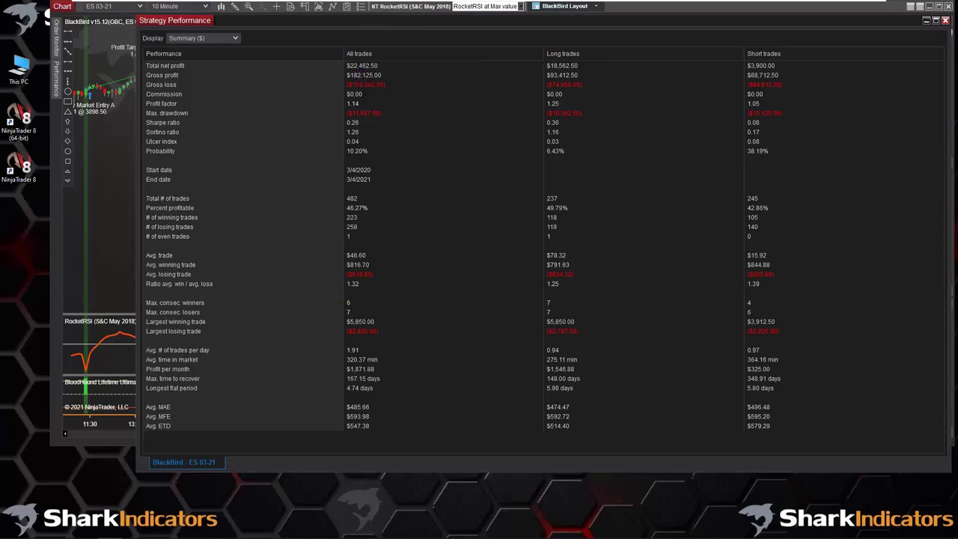
Bring back the earlier RocketRSI at Max value report in Summary display, compare its net profit with the new run, and close it
mouse_move(127, 528)
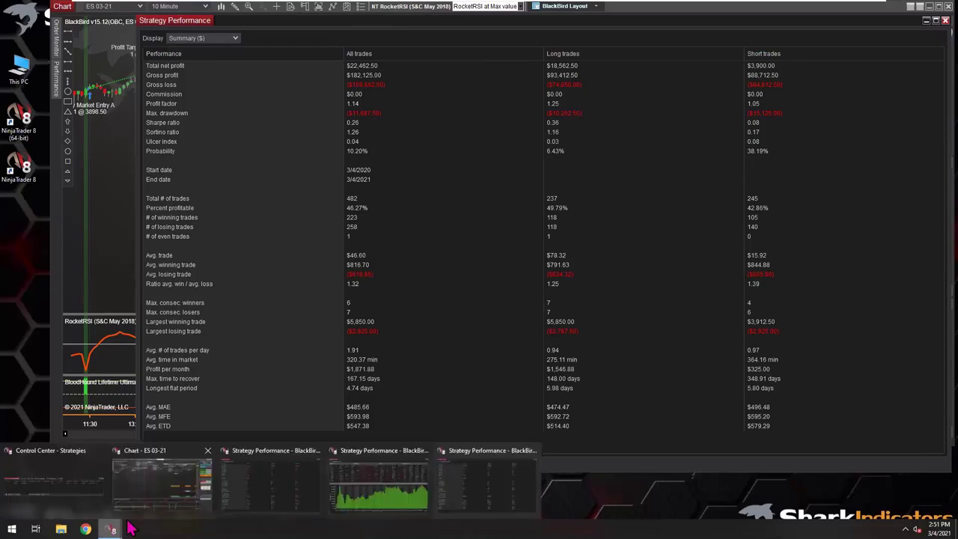
mouse_move(280, 500)
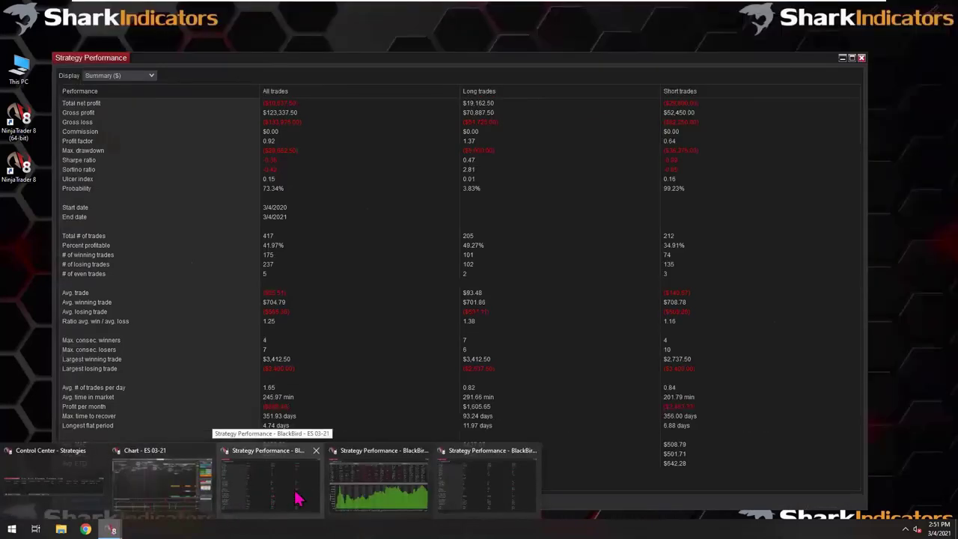
click(378, 490)
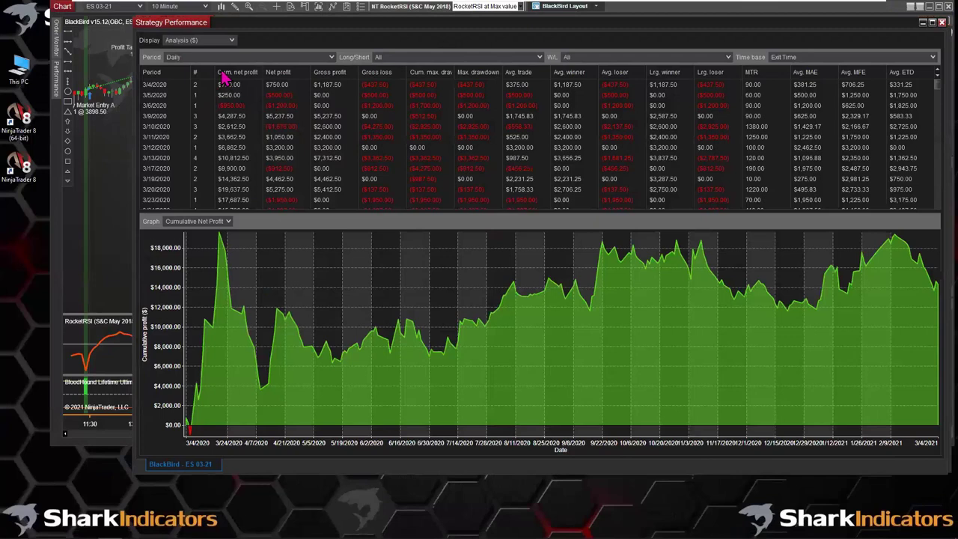
drag(267, 30, 240, 91)
click(172, 94)
click(168, 104)
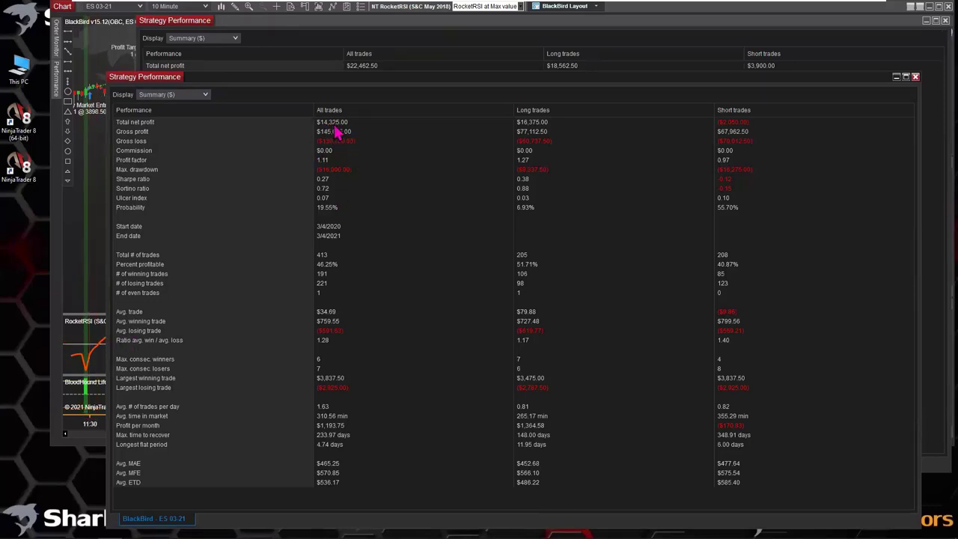
click(913, 76)
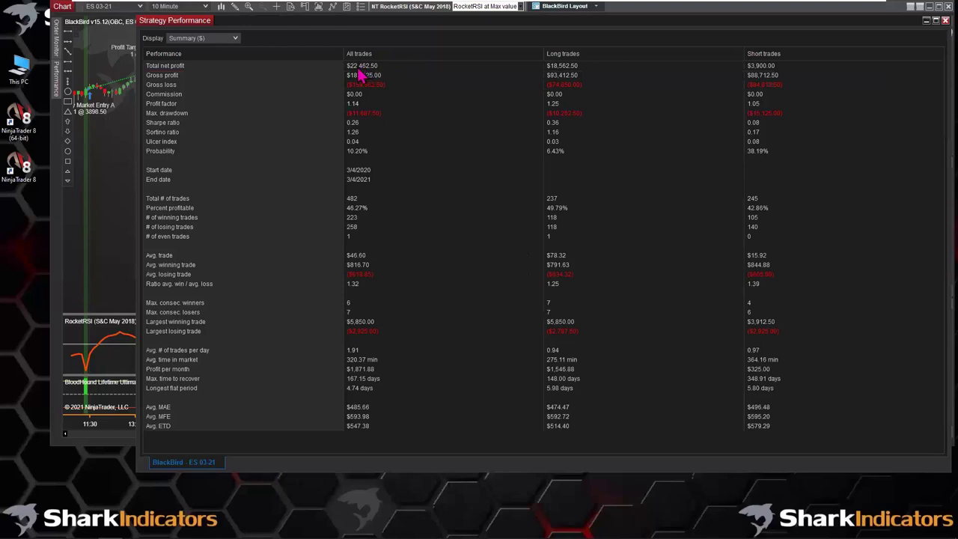
Switch the new run's report to the Analysis display, examine the daily cumulative net profit graph, and close the report
click(235, 38)
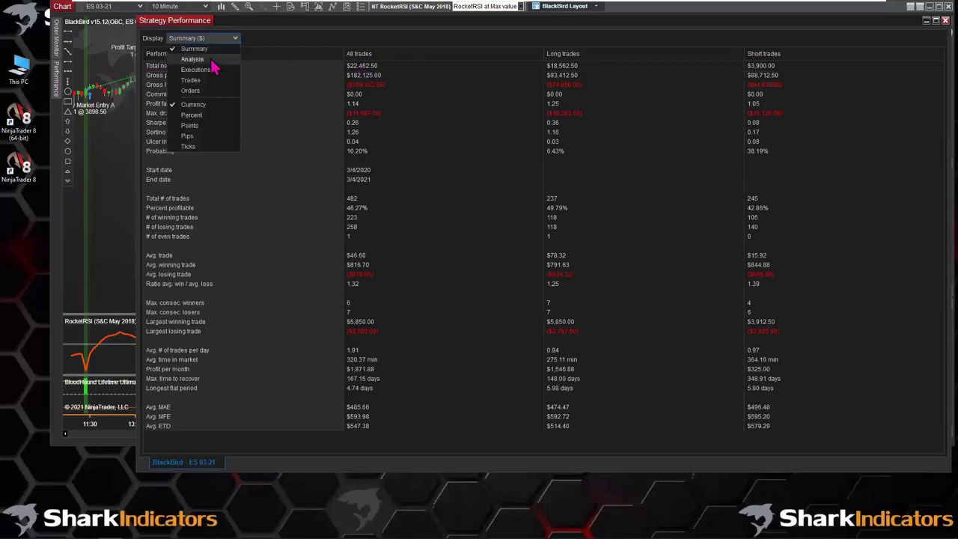
click(211, 61)
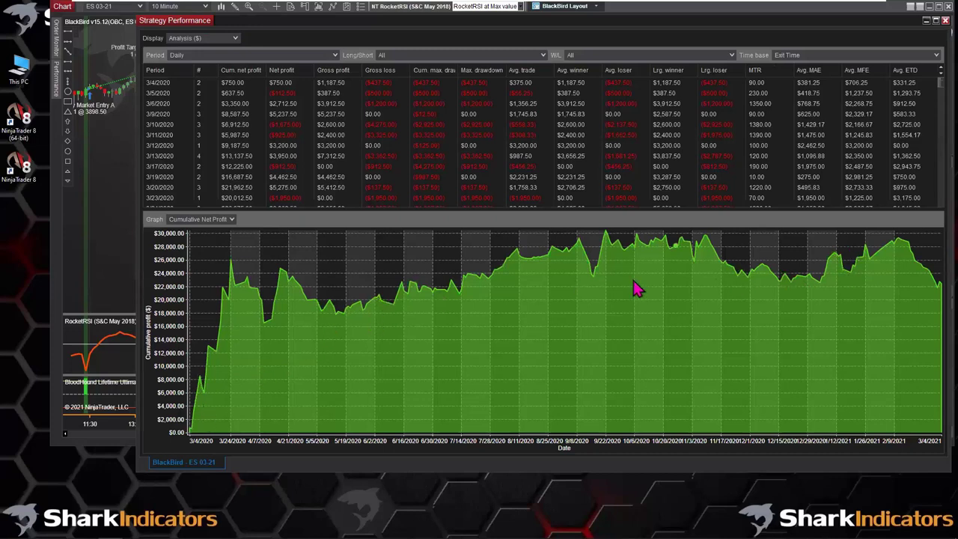
drag(890, 28, 821, 48)
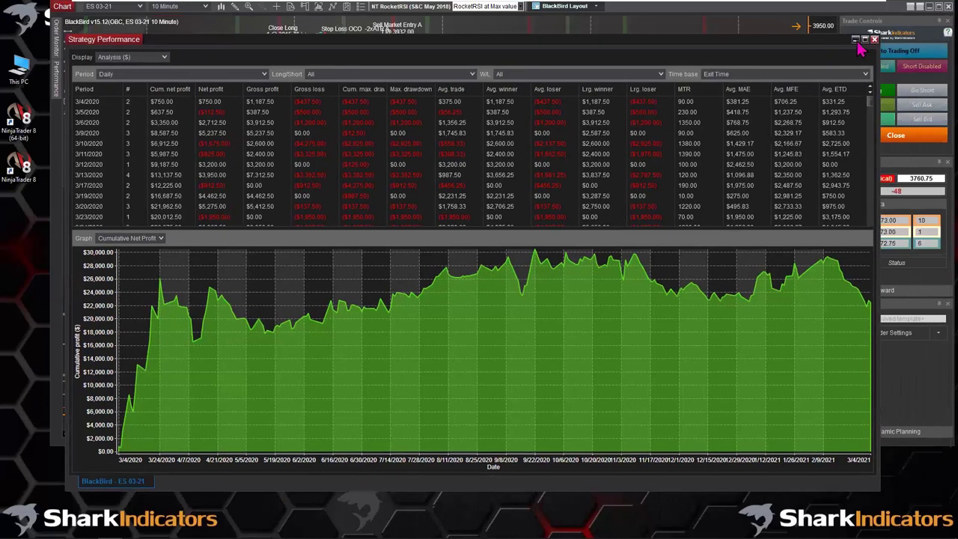
click(873, 39)
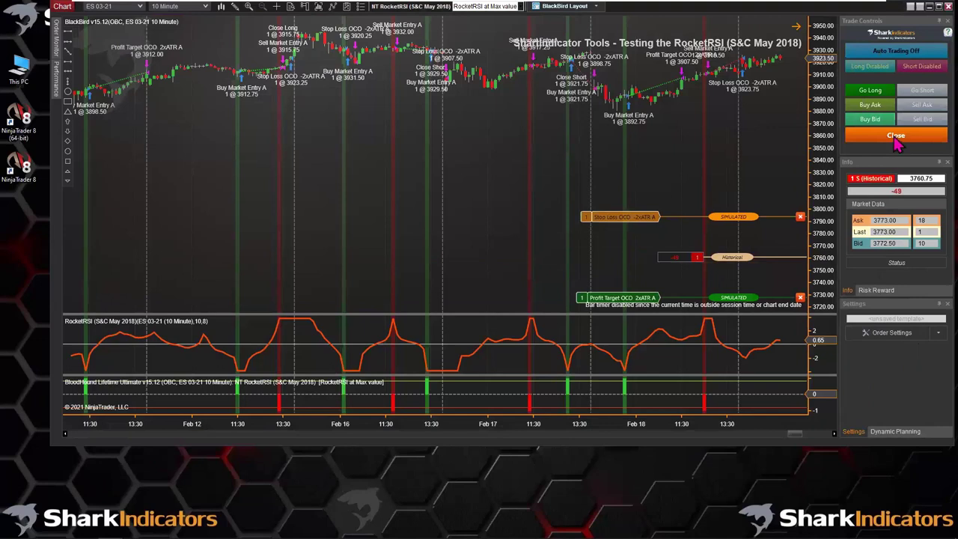
Close the open simulated position, and enable BlackBird's Daily Watermark to activate after a fixed profit amount of $500
click(895, 137)
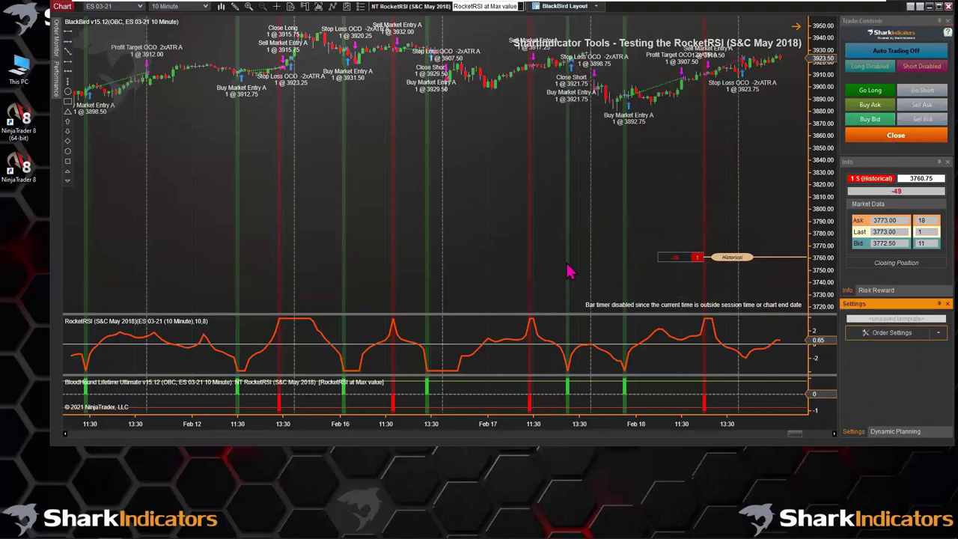
double_click(567, 272)
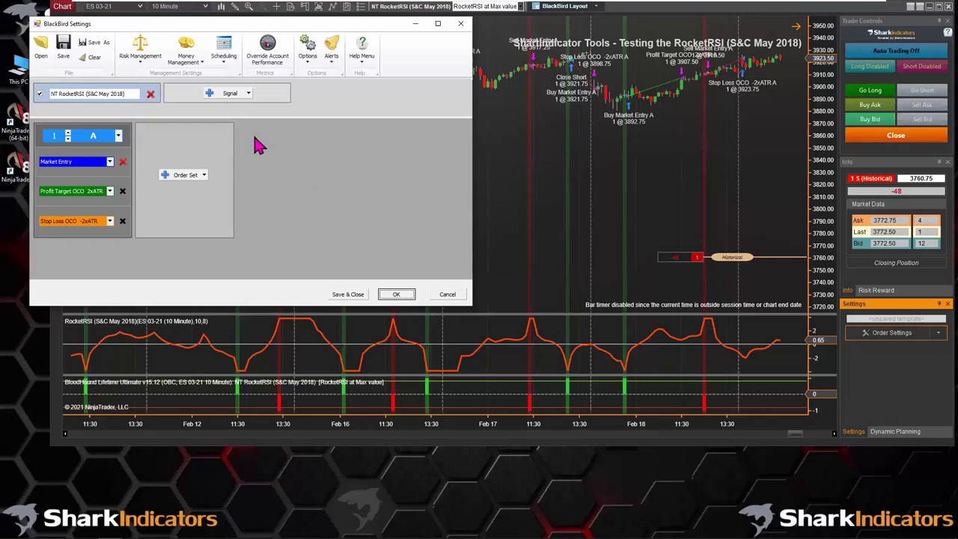
click(188, 54)
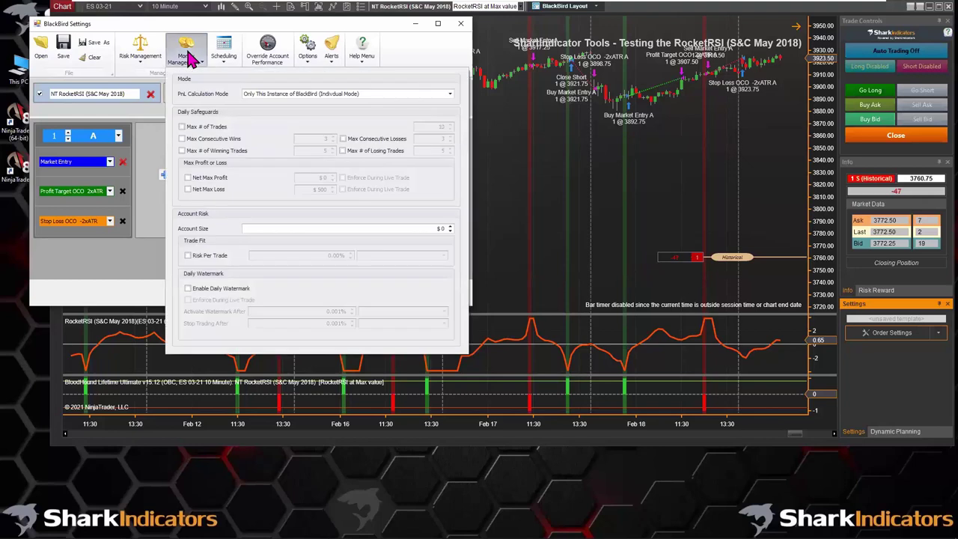
click(194, 289)
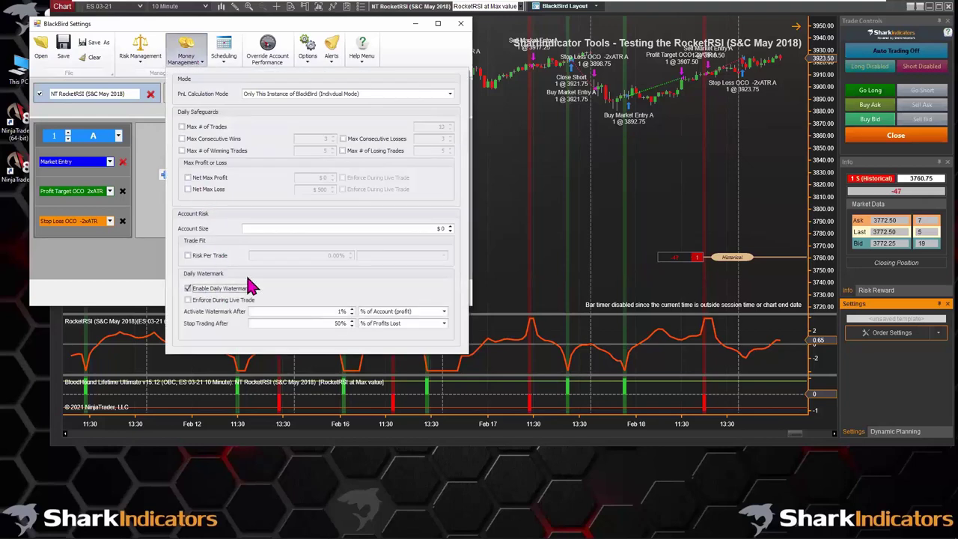
click(391, 312)
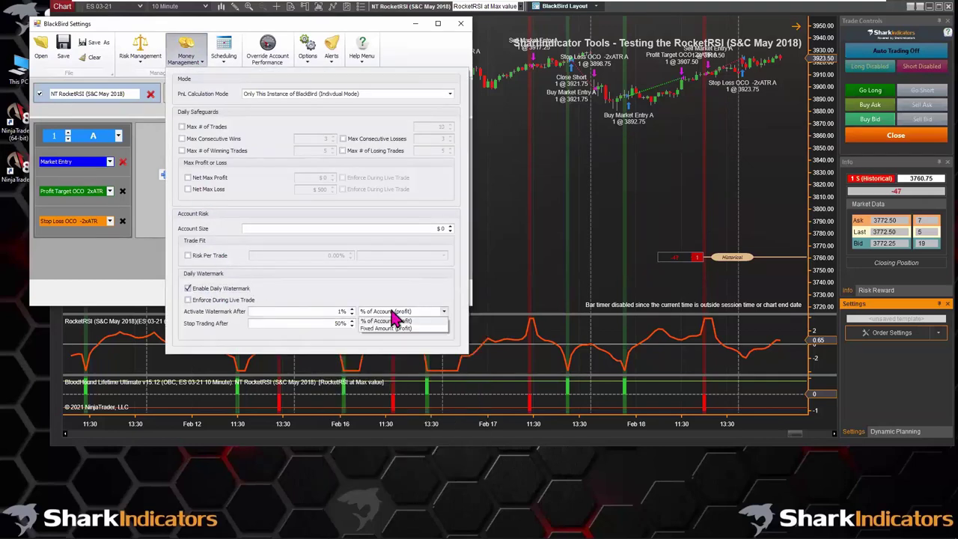
click(389, 328)
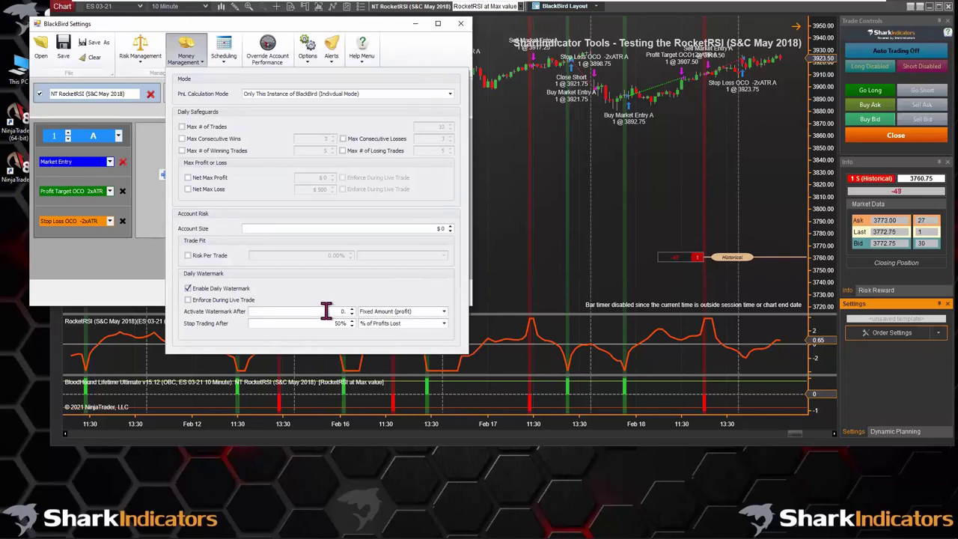
text(50)
Try the $500 Net Max Loss safeguard and its Enforce During Live Trade option, and turn the safeguard off again
mouse_move(212, 196)
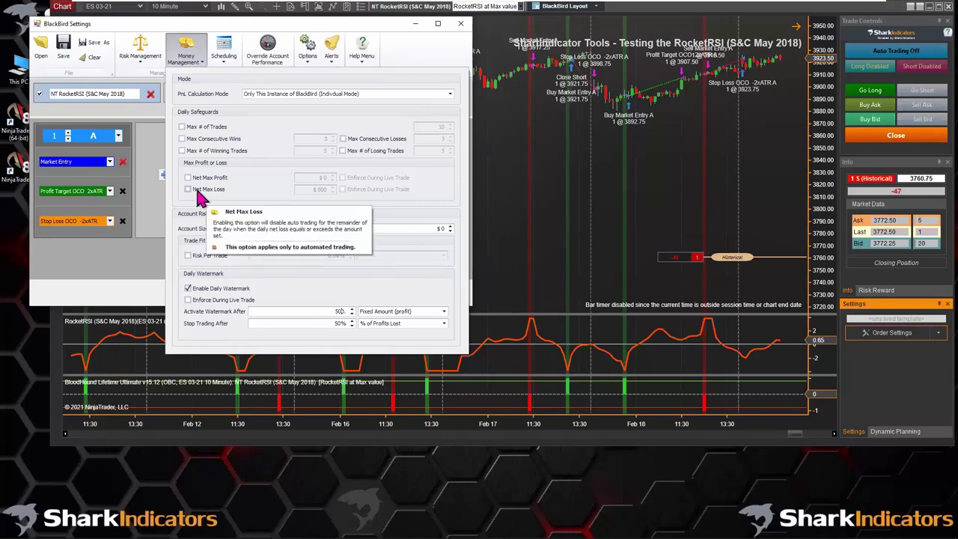
click(198, 191)
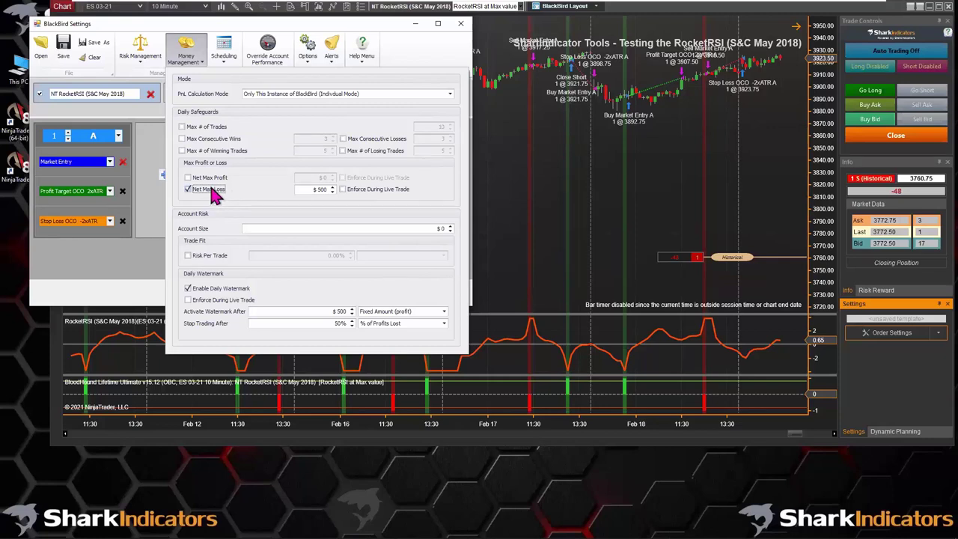
mouse_move(300, 189)
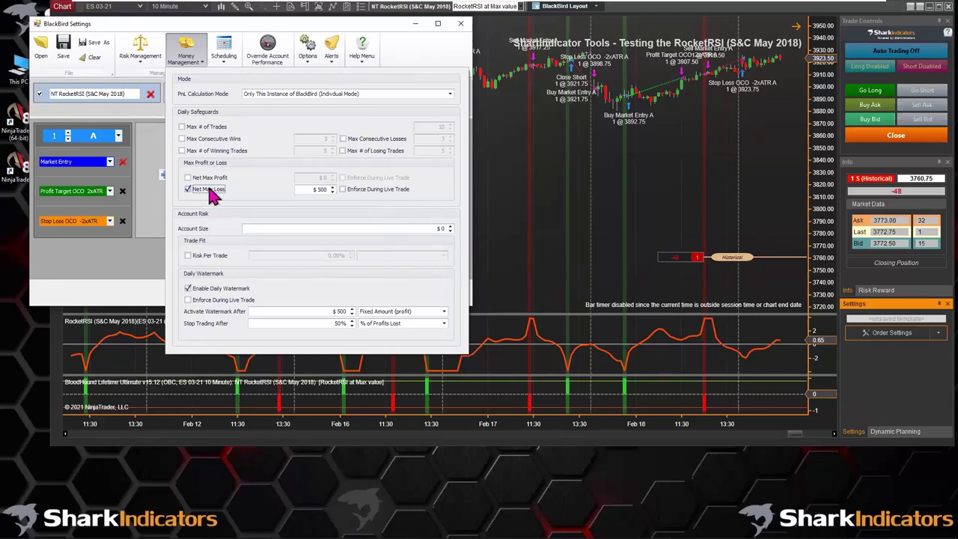
click(343, 189)
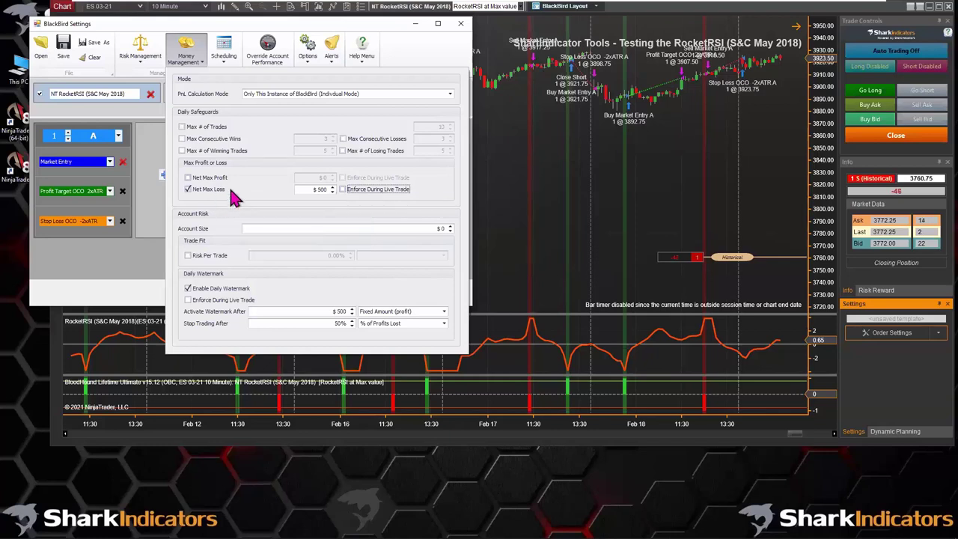
mouse_move(224, 190)
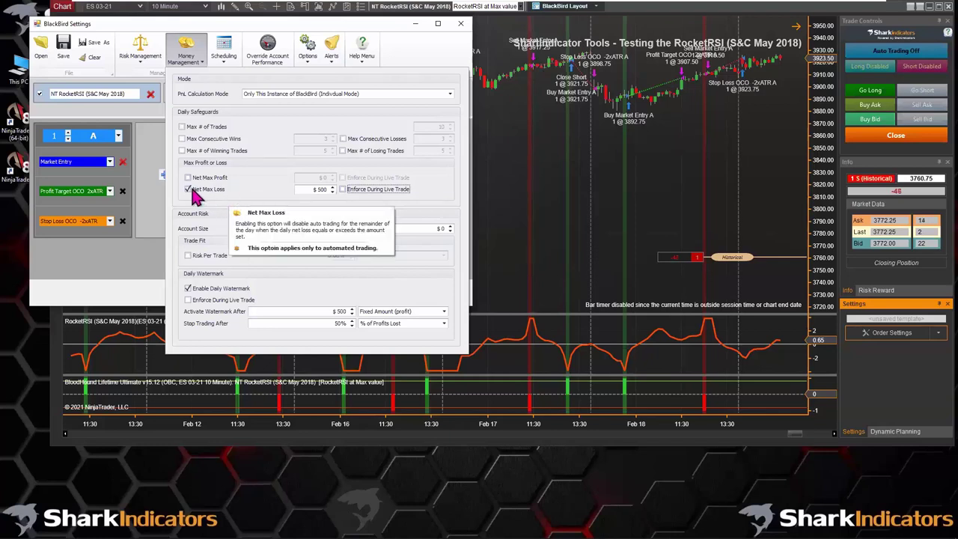
click(217, 191)
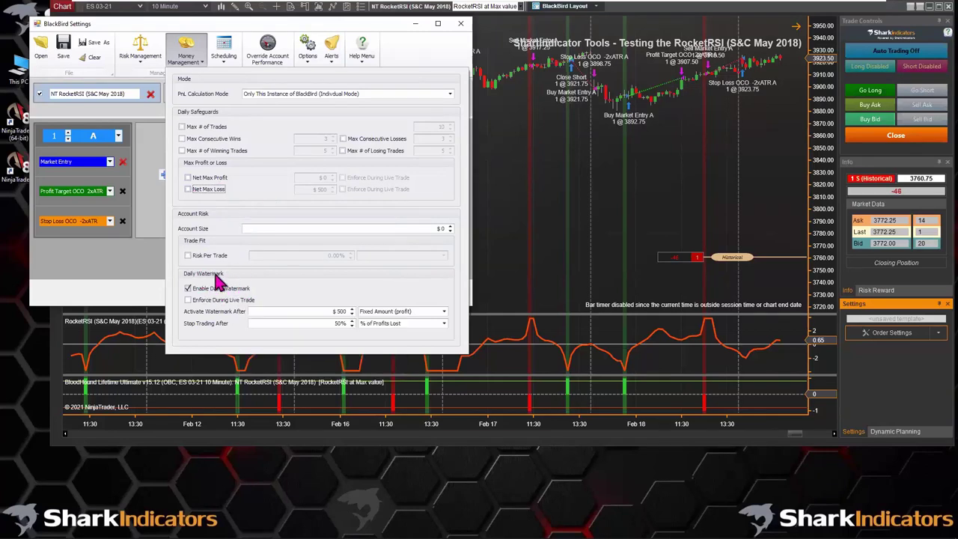
Enable both the Net Max Profit and Net Max Loss daily safeguards
click(208, 179)
click(203, 191)
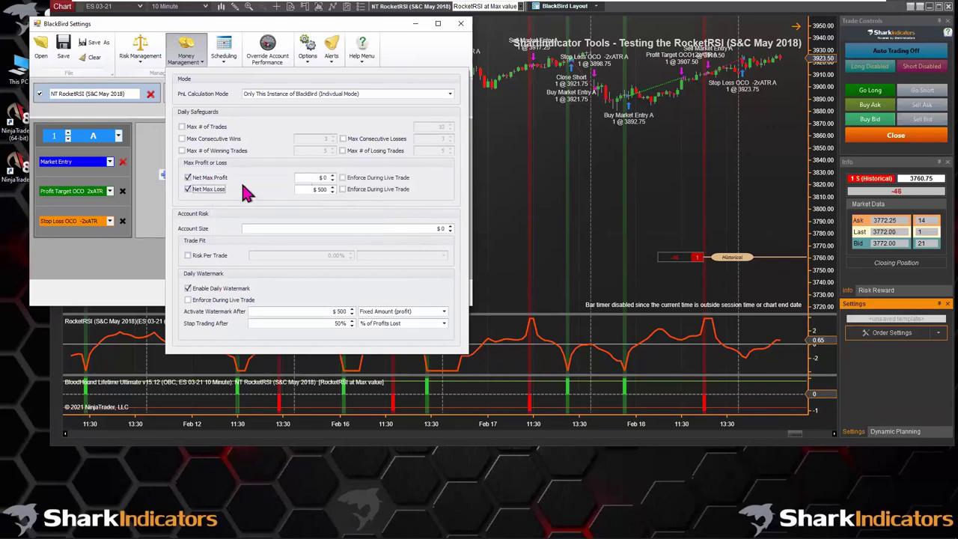
Turn off the Net Max Loss and Net Max Profit safeguards and examine the Daily Watermark's activation and stop-trading values
click(204, 189)
click(205, 178)
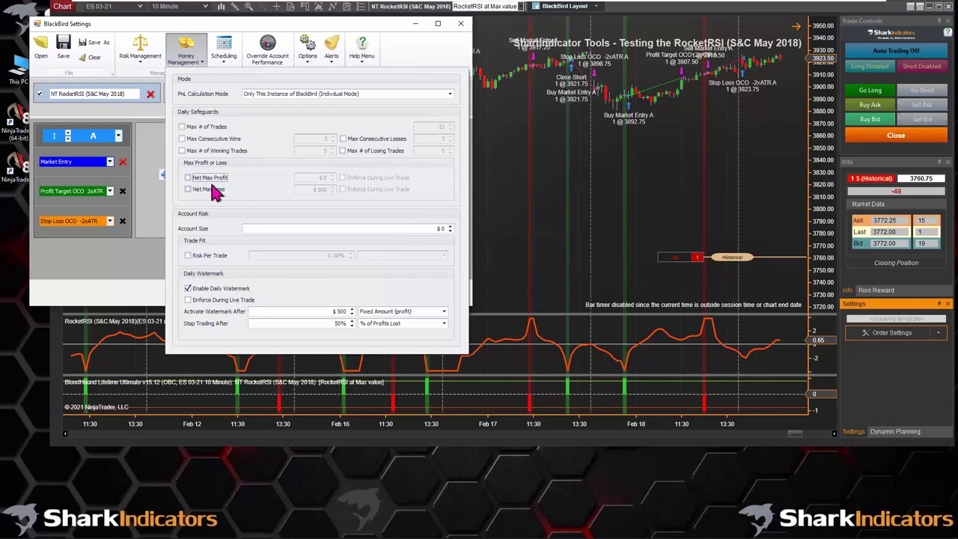
double_click(340, 311)
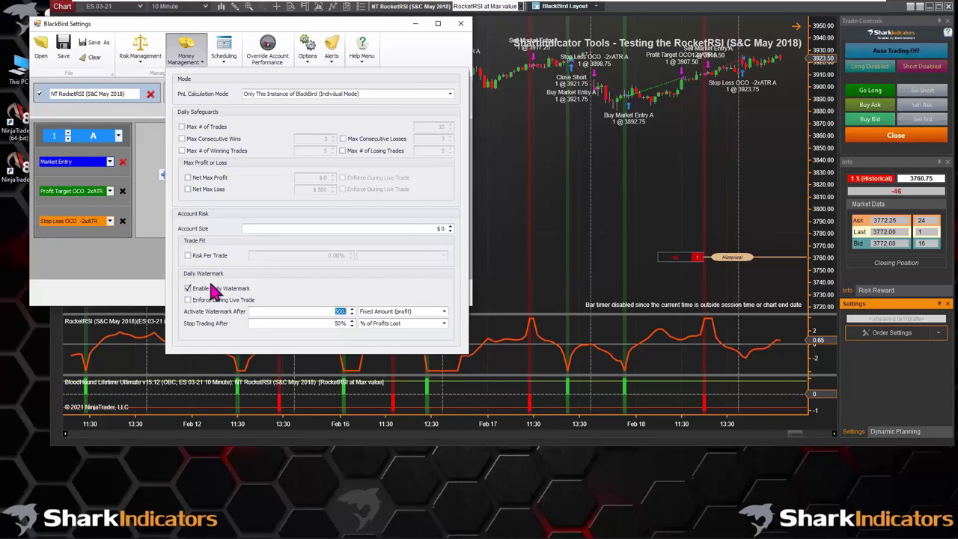
mouse_move(232, 297)
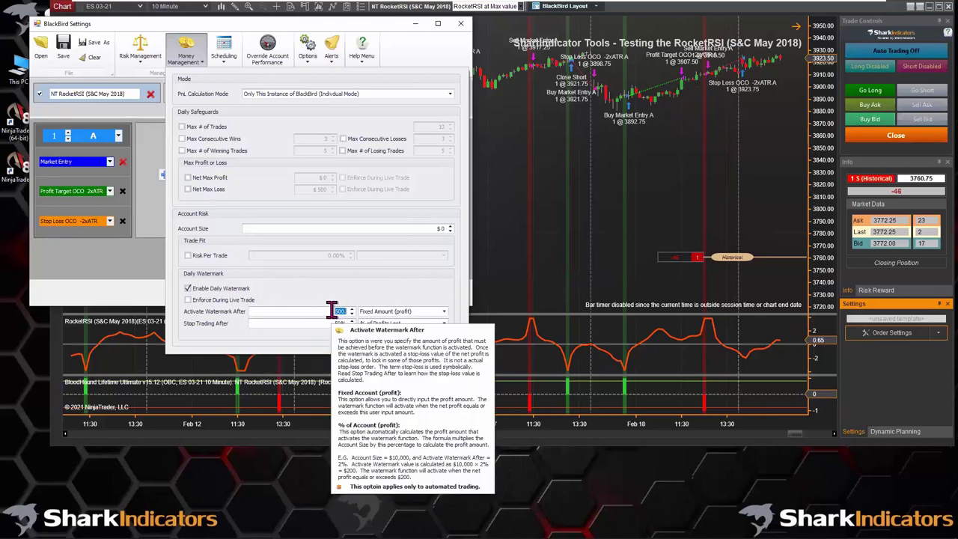
click(329, 323)
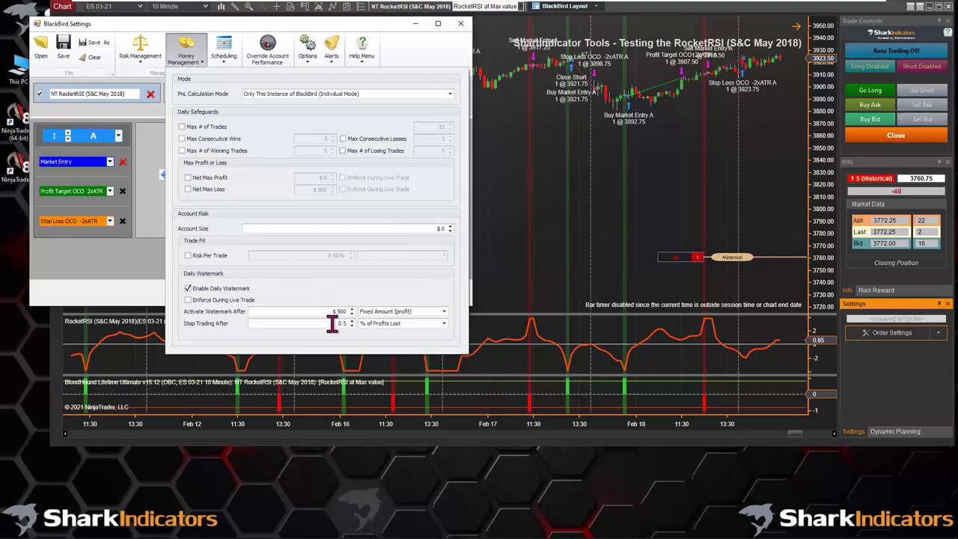
Try turning off the Daily Watermark and enable it again
key(space)
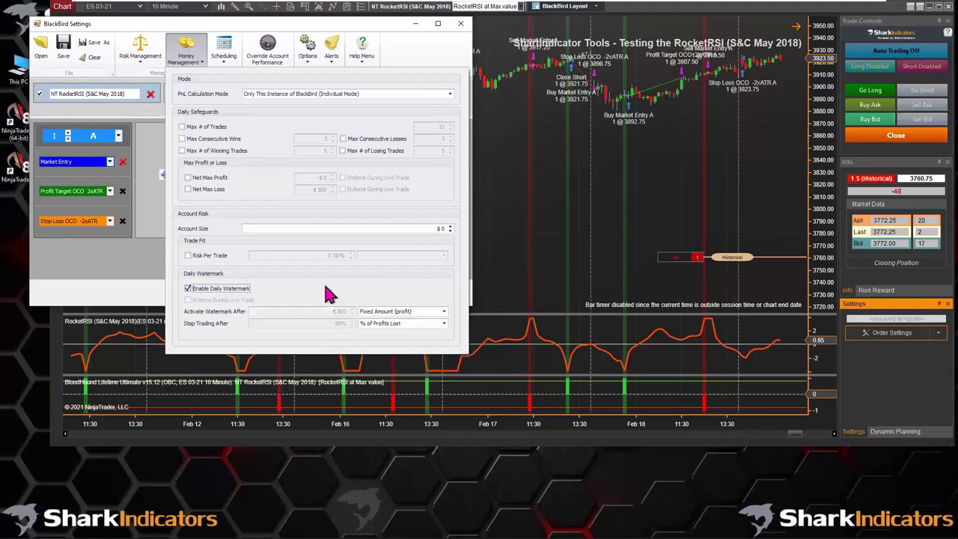
click(316, 224)
click(224, 290)
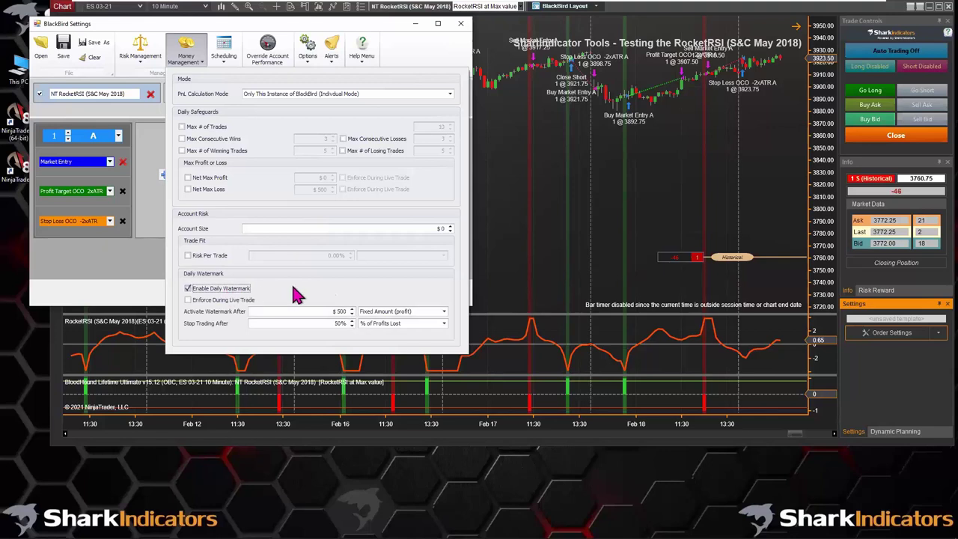
mouse_move(342, 323)
mouse_move(242, 294)
Turn the Net Max Profit and $500 Net Max Loss safeguards on alongside the Daily Watermark
click(208, 179)
click(201, 189)
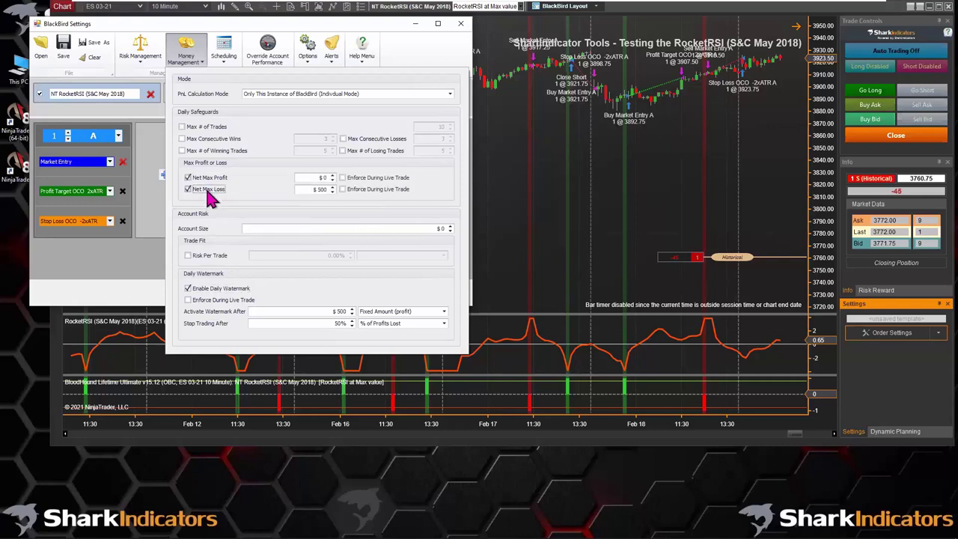
mouse_move(218, 196)
mouse_move(228, 185)
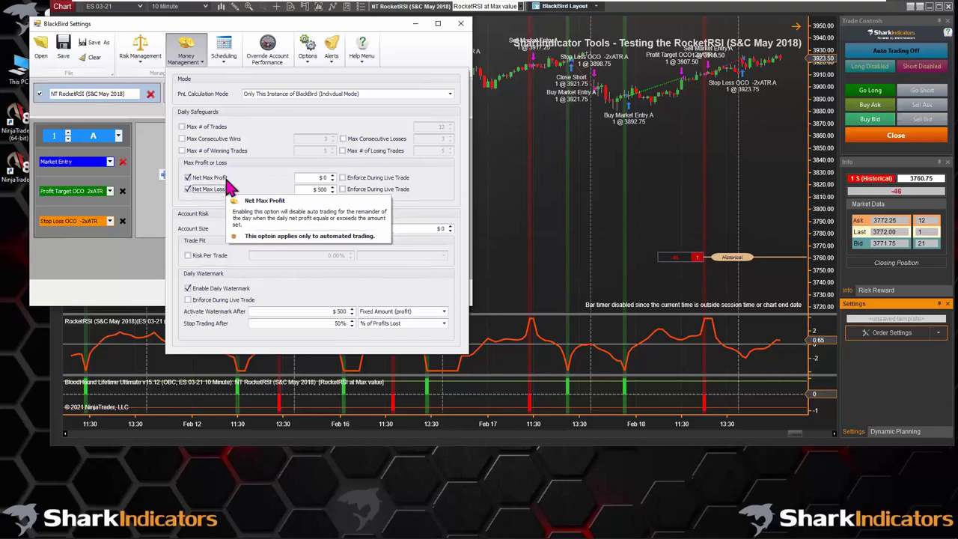
Turn off the Net Max Loss and Net Max Profit safeguards and apply the BlackBird settings
click(213, 189)
click(212, 179)
click(133, 274)
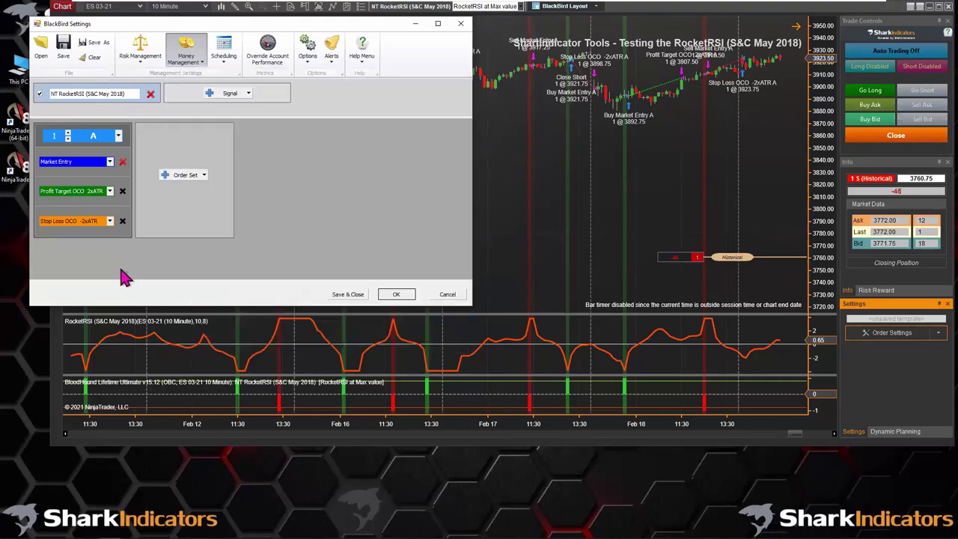
click(396, 293)
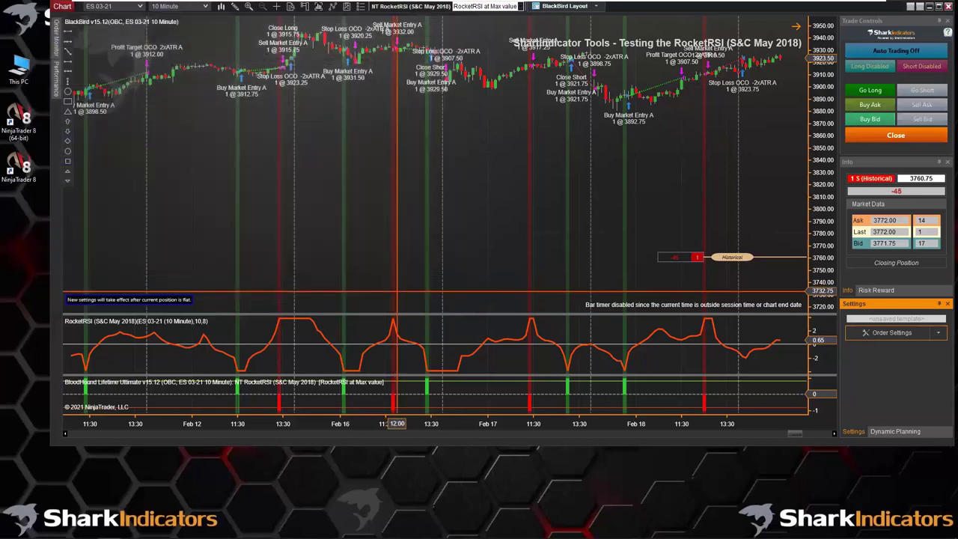
Review BlackBird's historical strategy performance summary before reloading and set the report aside for comparison
right_click(387, 177)
mouse_move(501, 255)
mouse_move(614, 261)
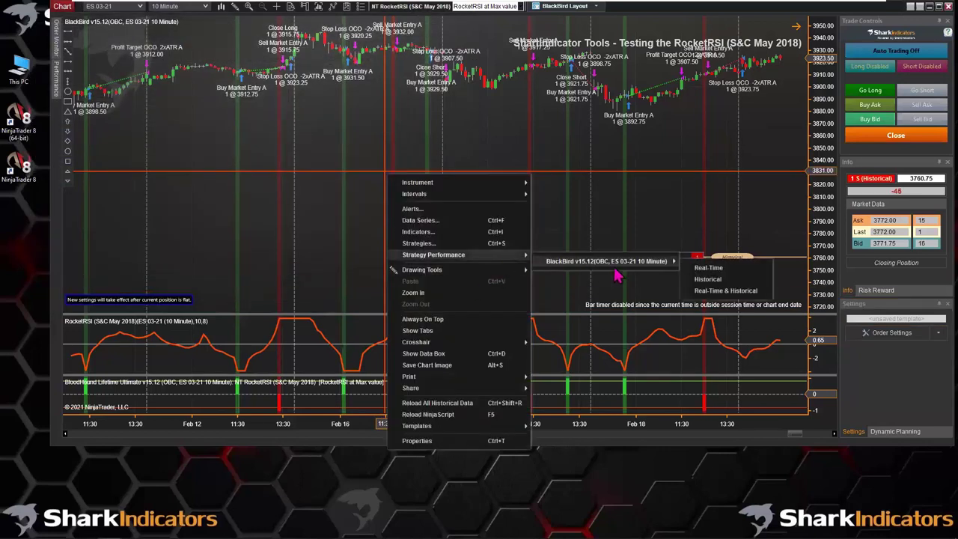
click(707, 279)
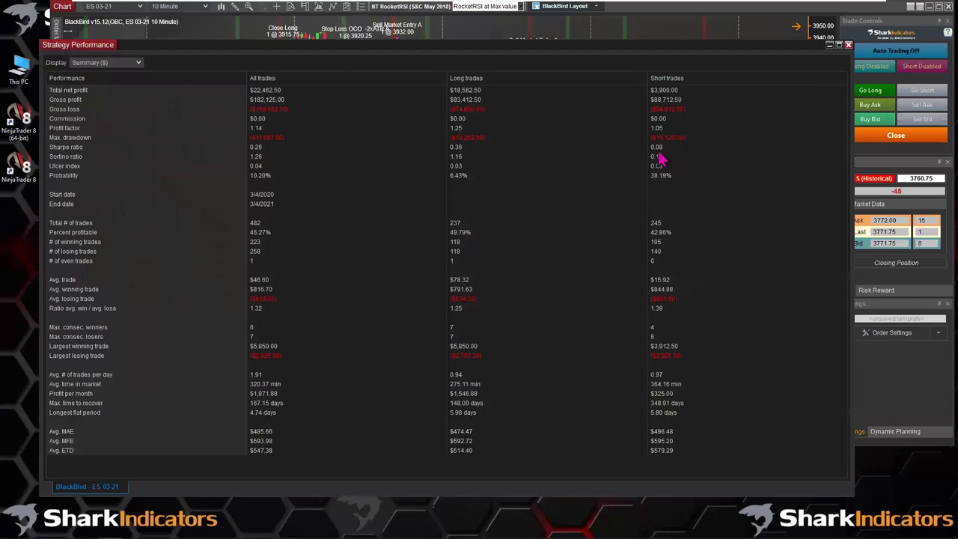
click(847, 45)
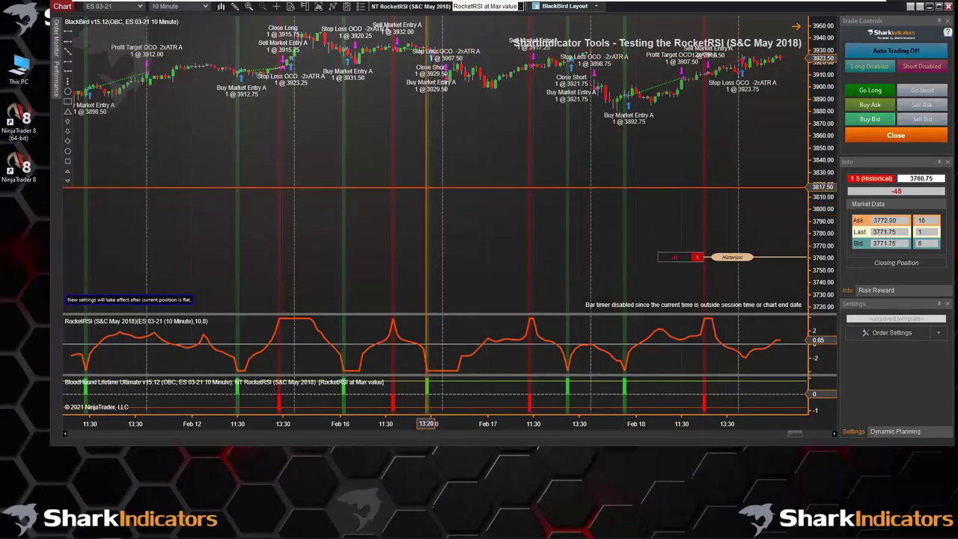
Reload NinjaScript on the ES chart, accepting the restart of the running strategies
right_click(382, 143)
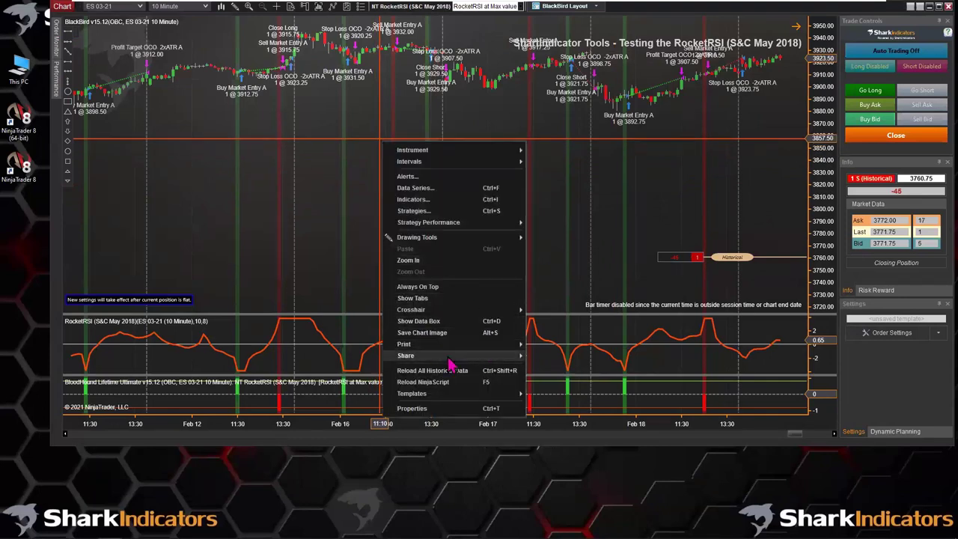
click(434, 381)
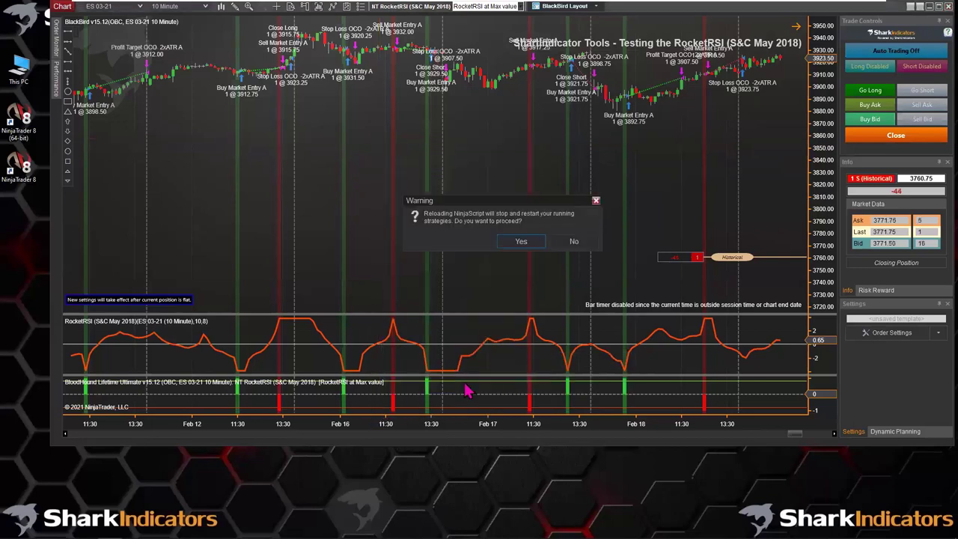
click(519, 242)
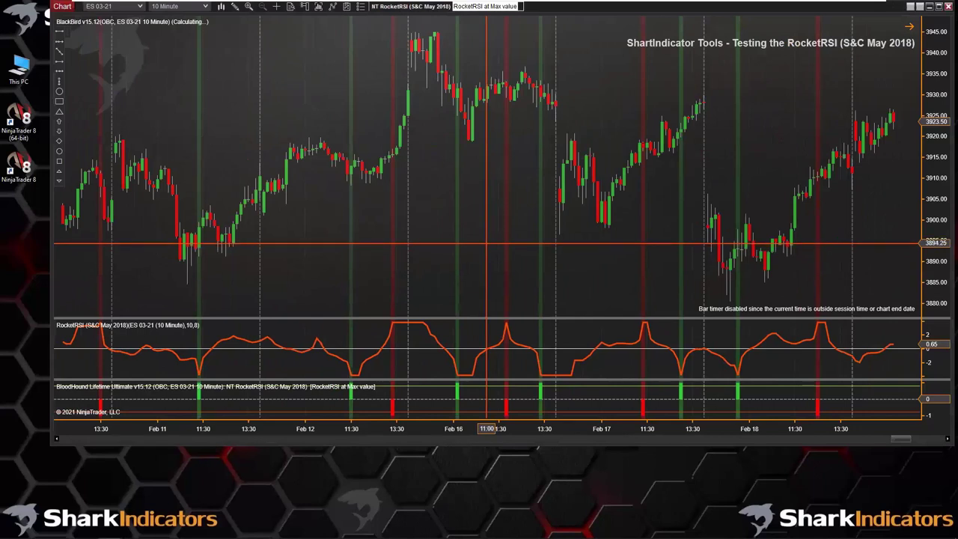
Open the historical performance report for the Daily Watermark run, review its summary, and switch it to the Analysis display
right_click(461, 91)
mouse_move(554, 180)
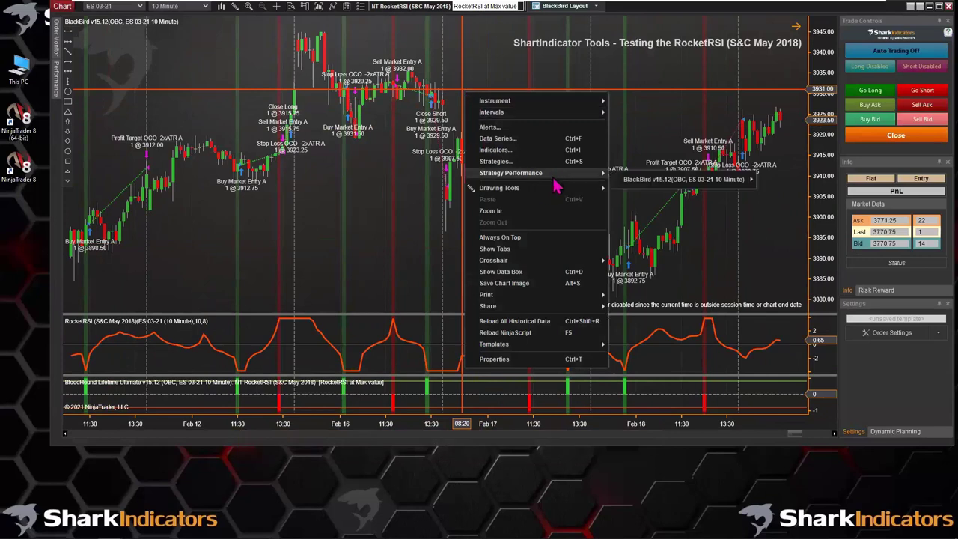
mouse_move(722, 181)
click(785, 202)
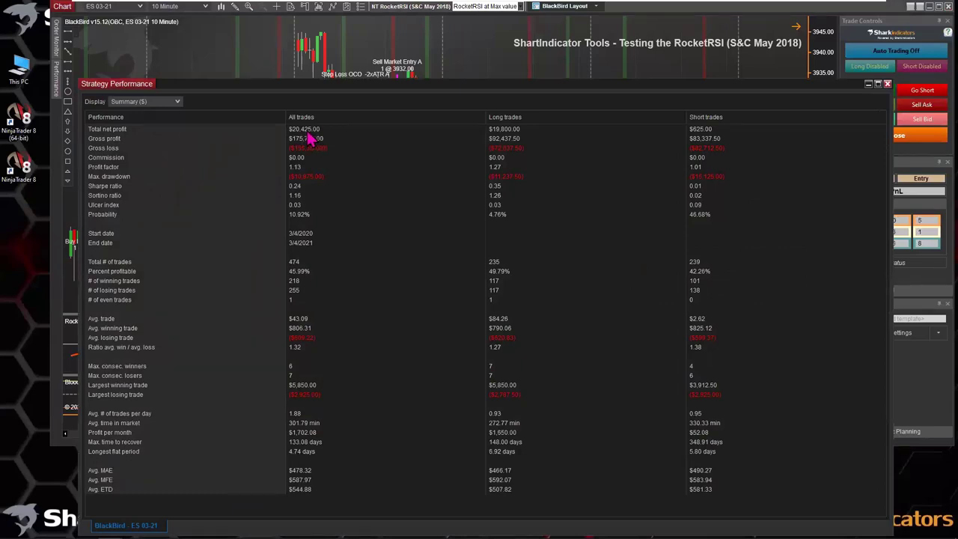
drag(314, 93, 308, 53)
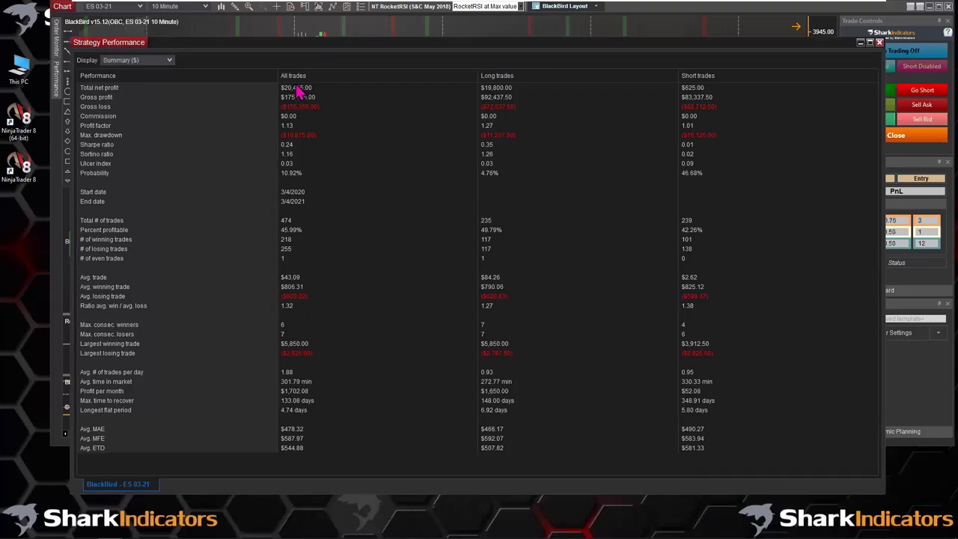
click(159, 61)
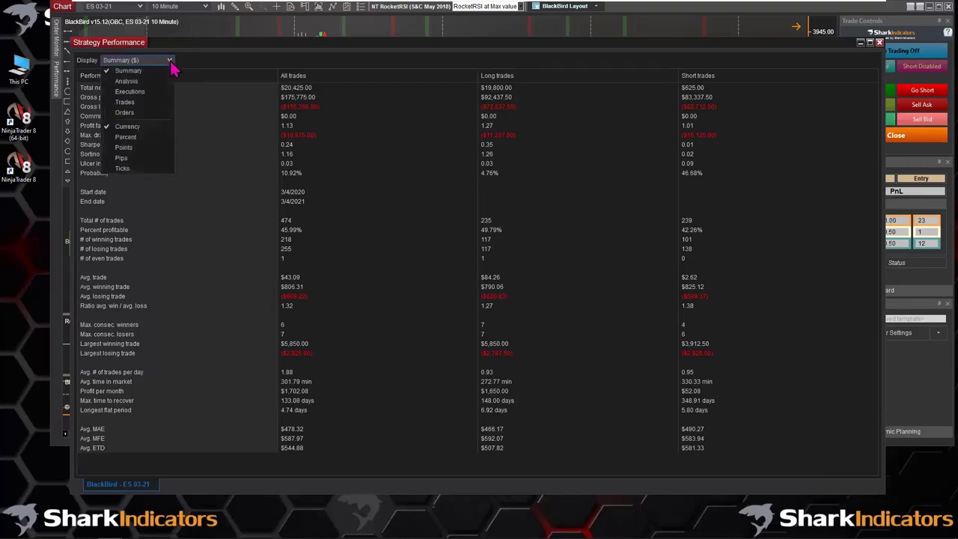
click(137, 90)
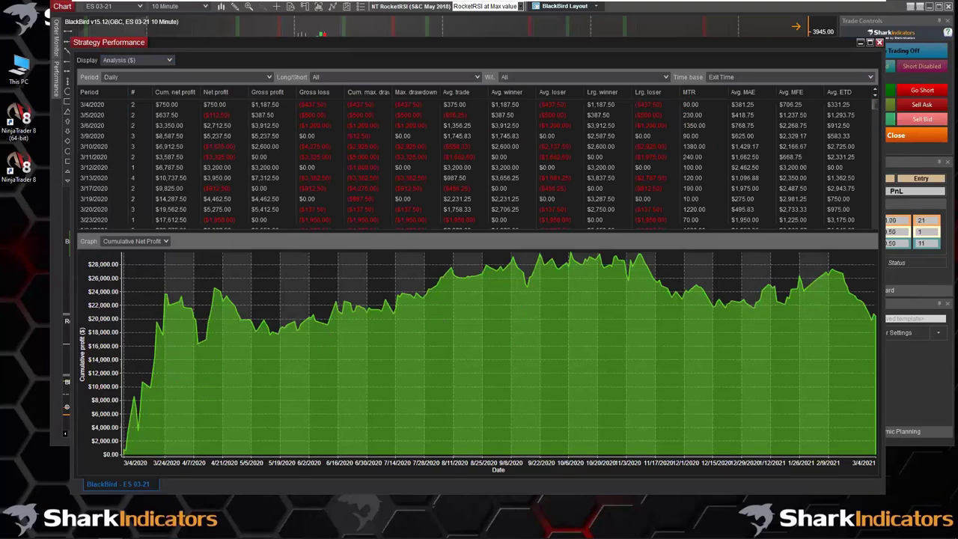
Bring up the previous run's performance report, switch it to the Analysis display, compare its cumulative net profit graph, and minimize it
mouse_move(110, 530)
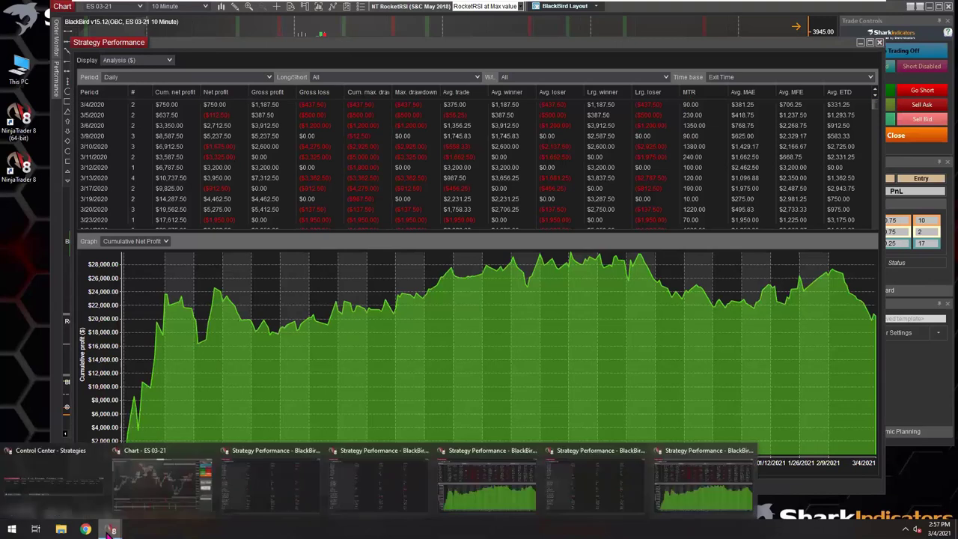
click(608, 501)
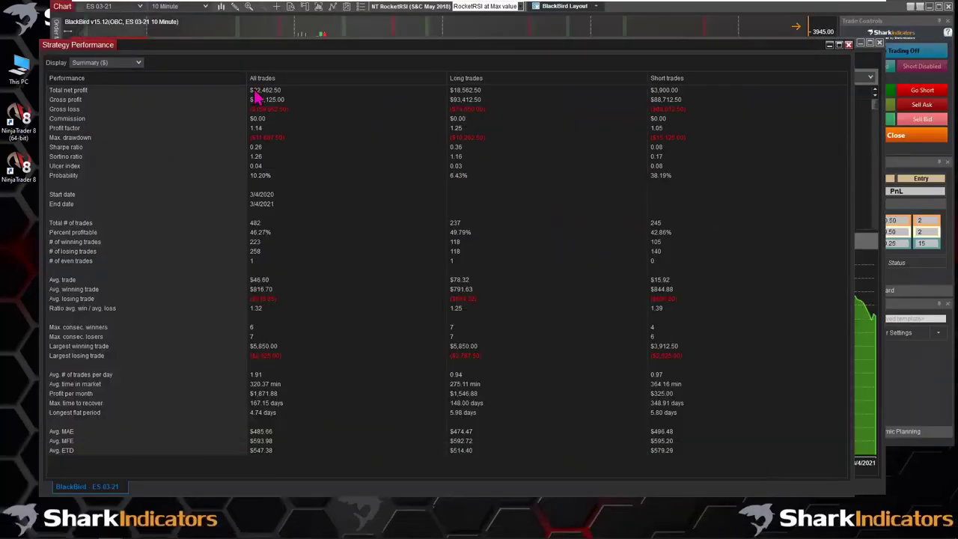
click(136, 64)
click(122, 90)
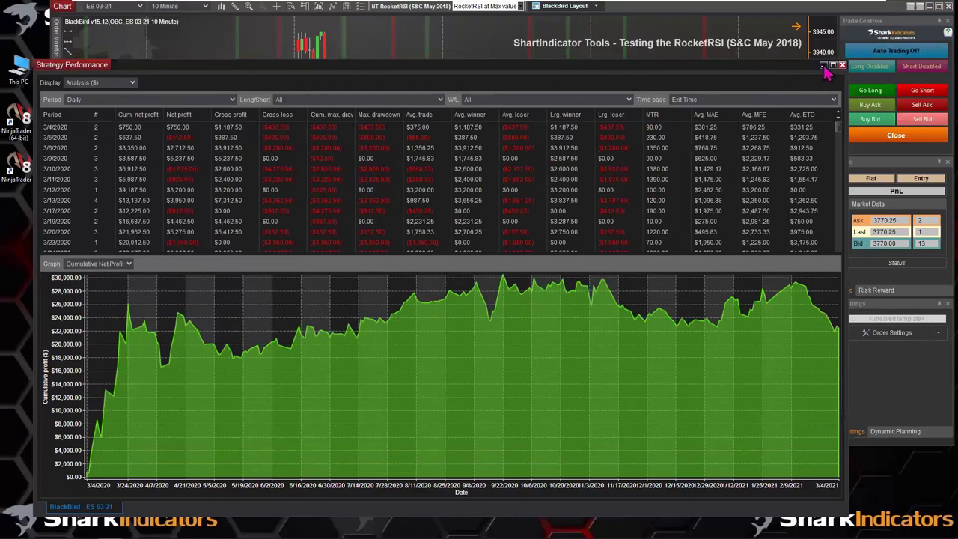
click(823, 66)
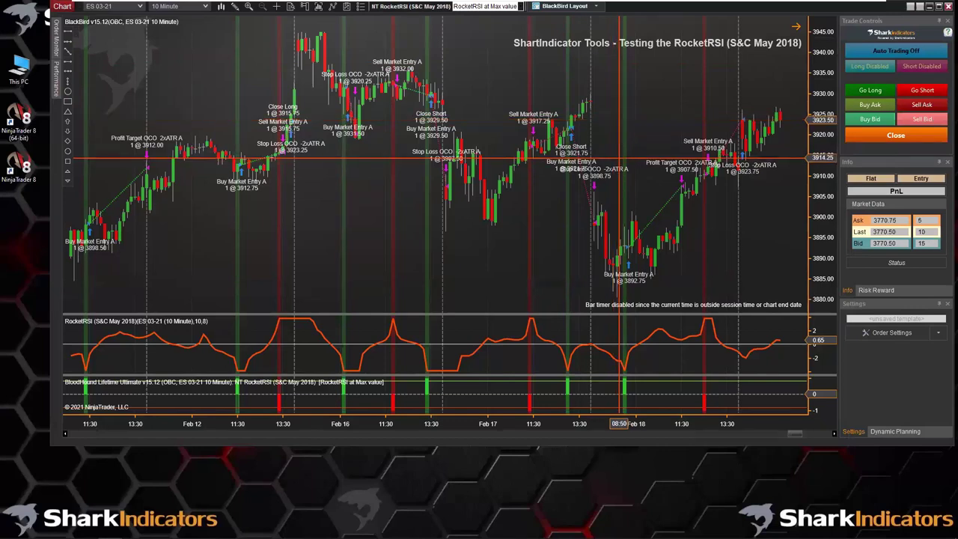
Reopen the BlackBird order settings and enable the scheduling option to restrict auto entries by time
click(883, 334)
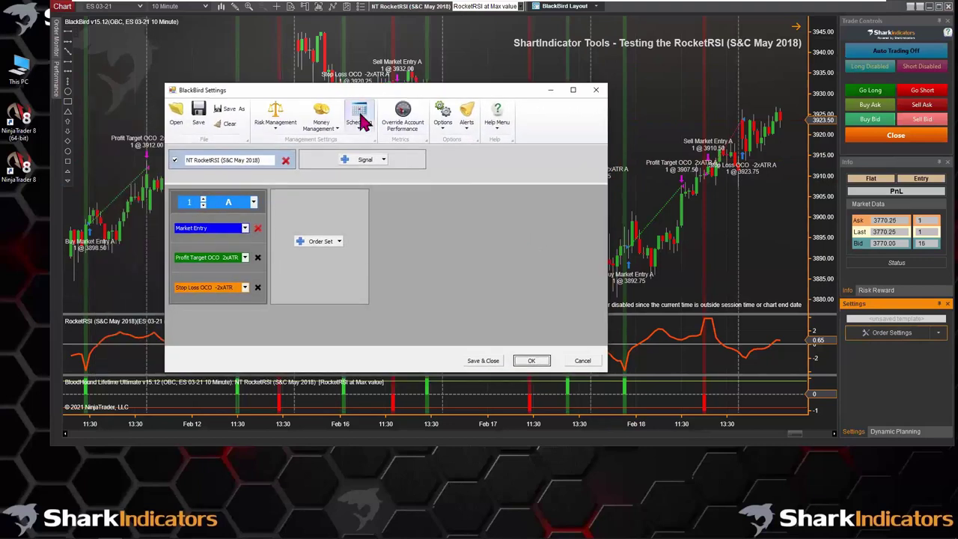
click(361, 119)
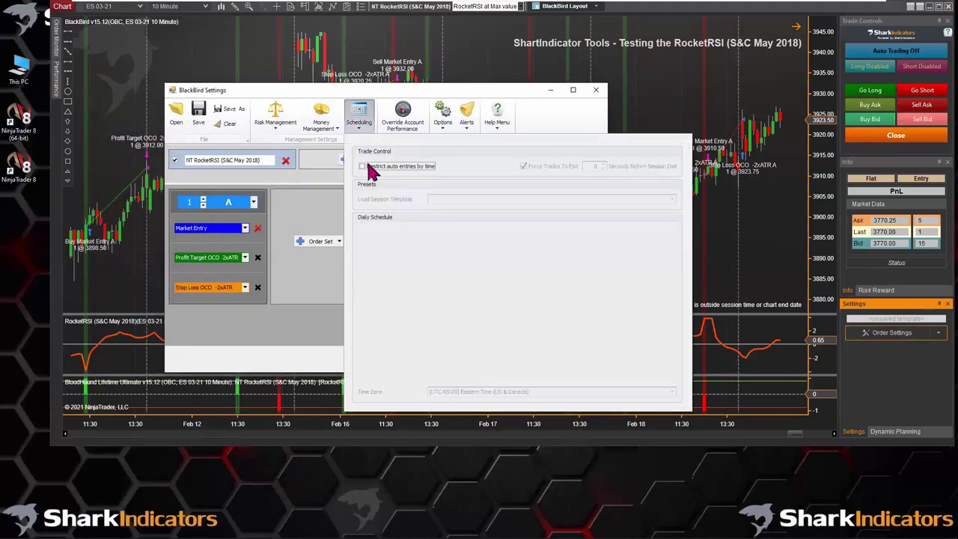
click(368, 166)
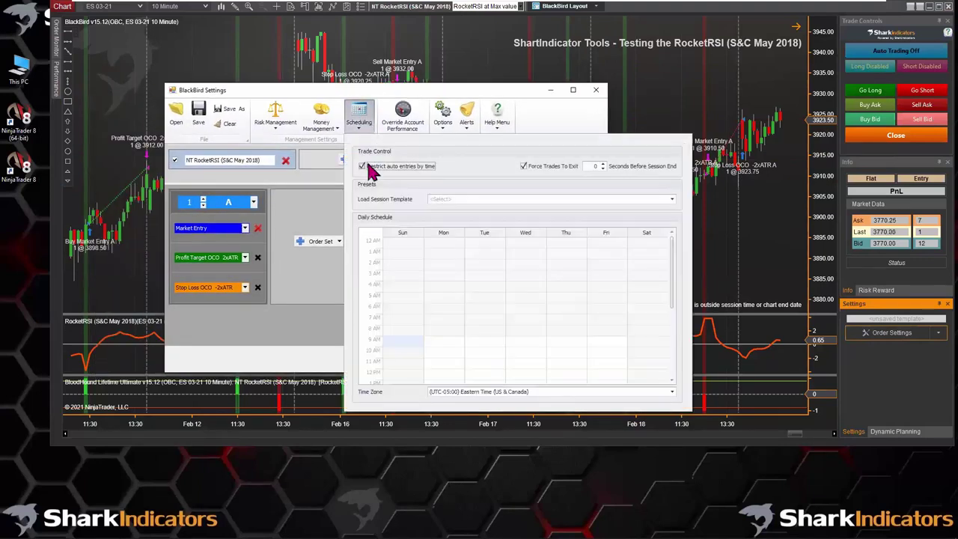
Load the US Equities RTH session template into the daily schedule and return to the main BlackBird settings
click(521, 200)
scroll(528, 278, down, 6)
scroll(524, 284, down, 8)
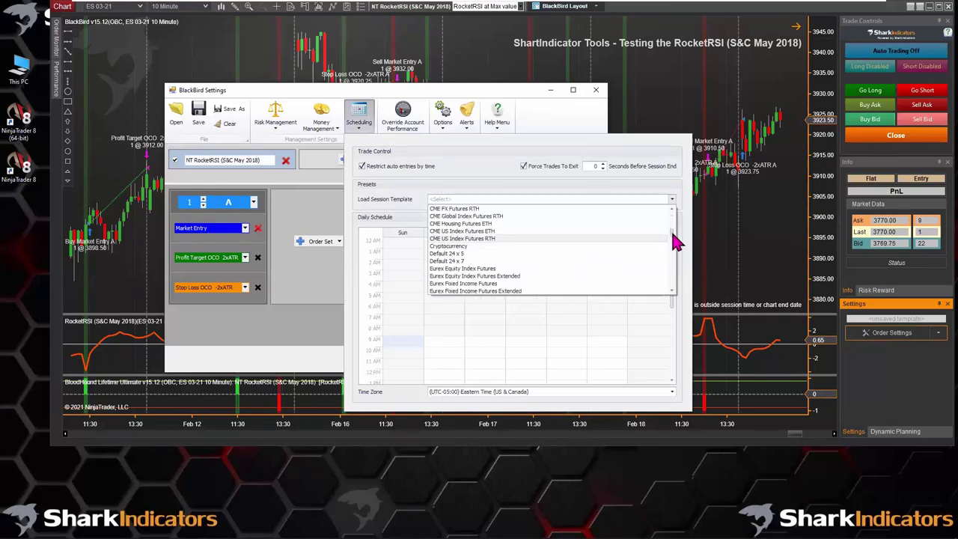
drag(676, 241, 669, 299)
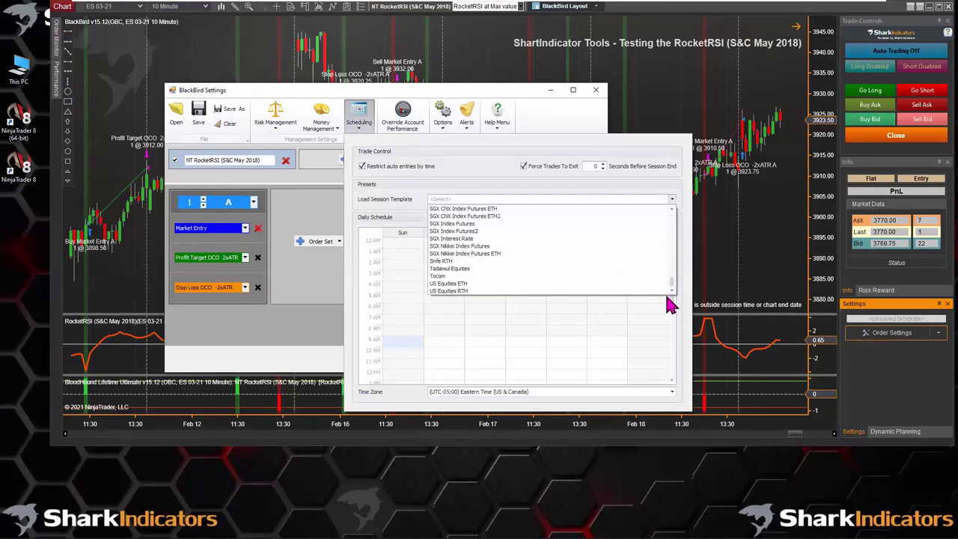
click(473, 291)
drag(675, 286, 669, 321)
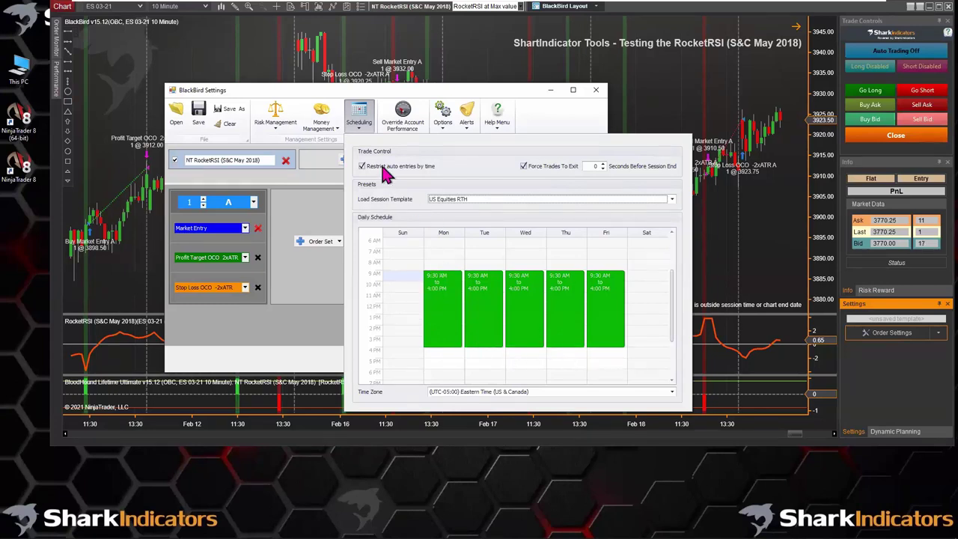
click(363, 131)
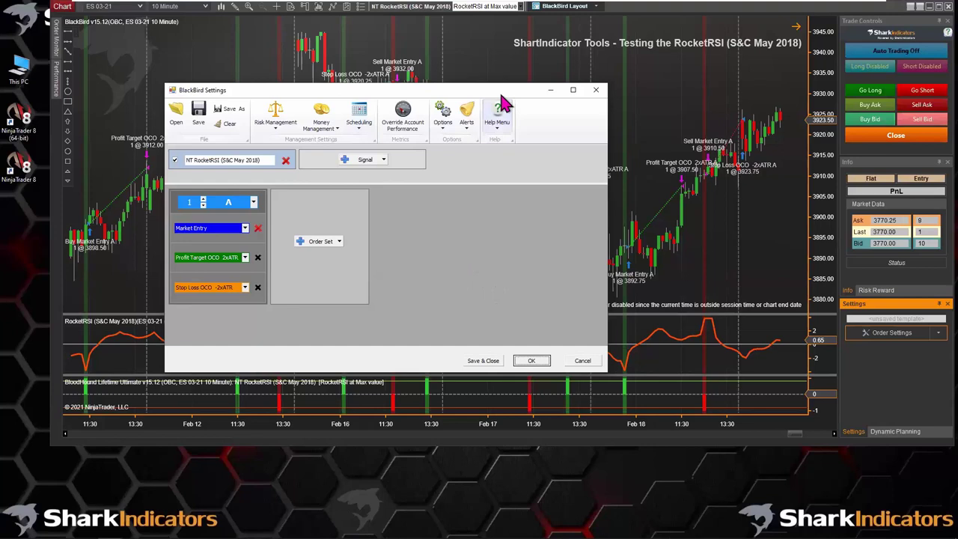
drag(499, 84, 498, 115)
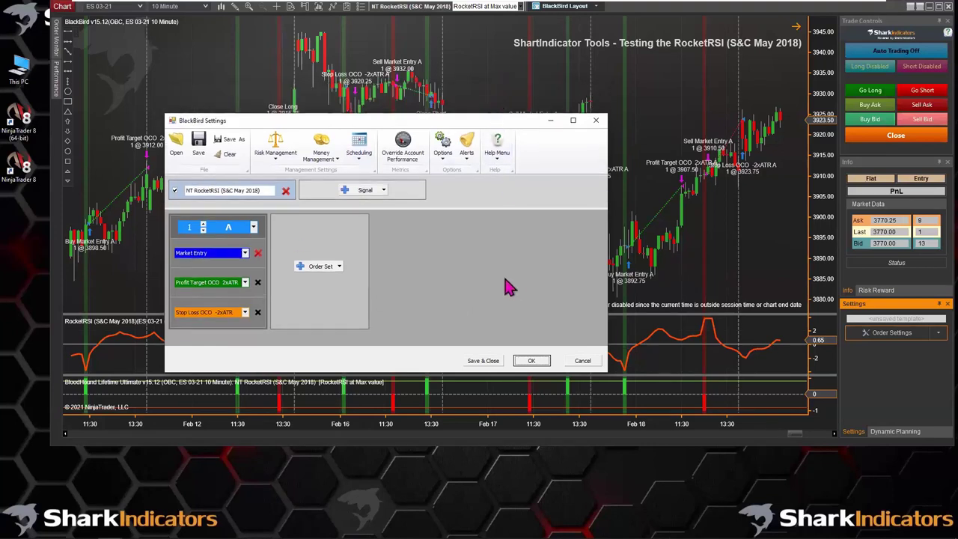